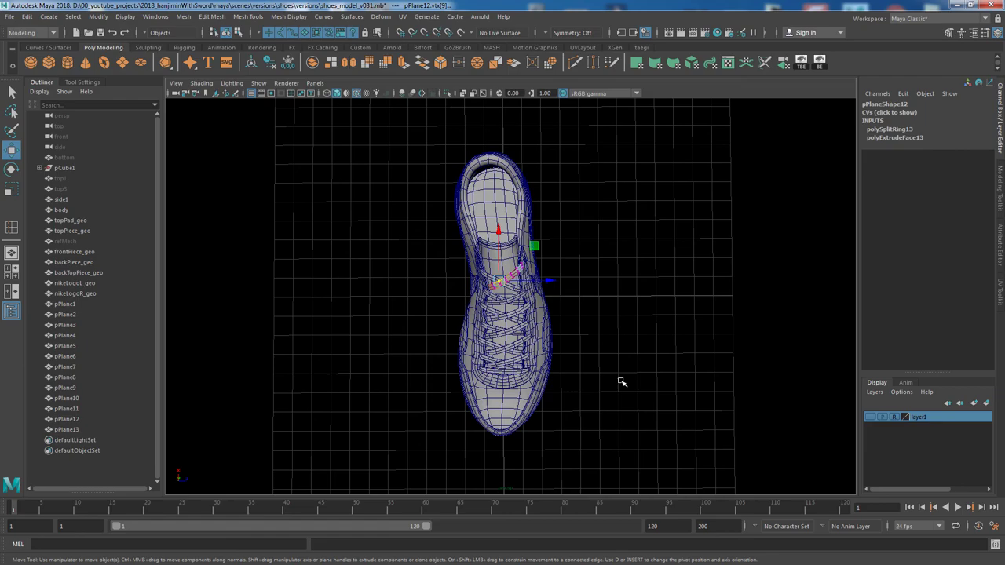
Select all the sneaker pieces and wrap them in a lattice from the Rigging shelf.
mouse_move(621, 381)
alt+mouse_down()
mouse_move(657, 340)
mouse_move(550, 321)
alt+mouse_up()
click(657, 364)
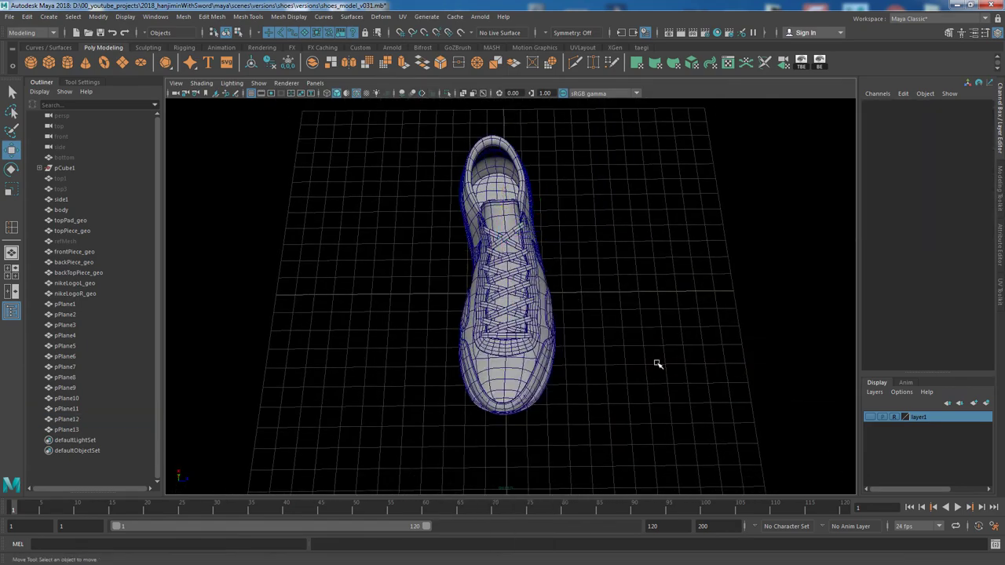
mouse_move(657, 363)
alt+mouse_down()
mouse_move(641, 364)
mouse_move(638, 394)
mouse_move(614, 301)
mouse_move(577, 369)
mouse_move(621, 220)
alt+mouse_up()
key(ctrl+z)
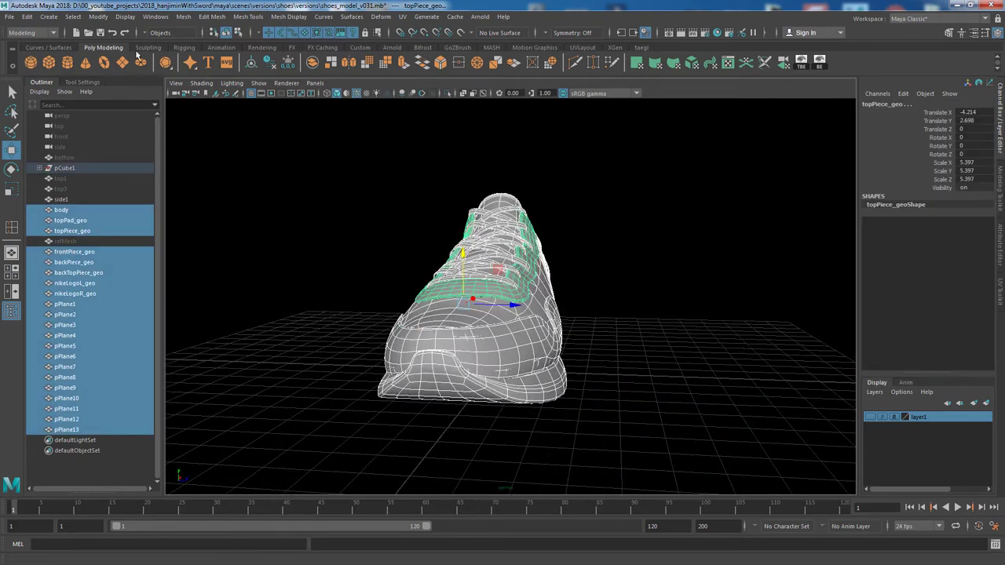
click(184, 47)
click(281, 62)
Raise the lattice's S divisions to 9 and look down on the shoe.
mouse_move(729, 366)
alt+mouse_down()
mouse_move(755, 226)
mouse_move(903, 264)
alt+mouse_up()
alt+drag(694, 232, 680, 285)
middle_drag(680, 285, 731, 281)
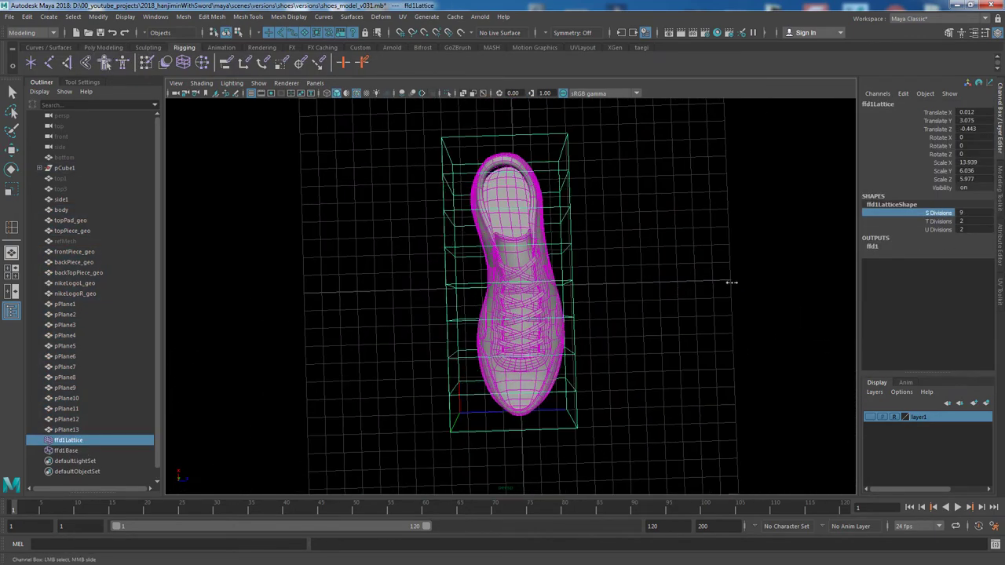
mouse_move(730, 283)
alt+mouse_down()
mouse_move(655, 271)
mouse_move(722, 247)
alt+mouse_up()
right_drag(722, 247, 706, 227)
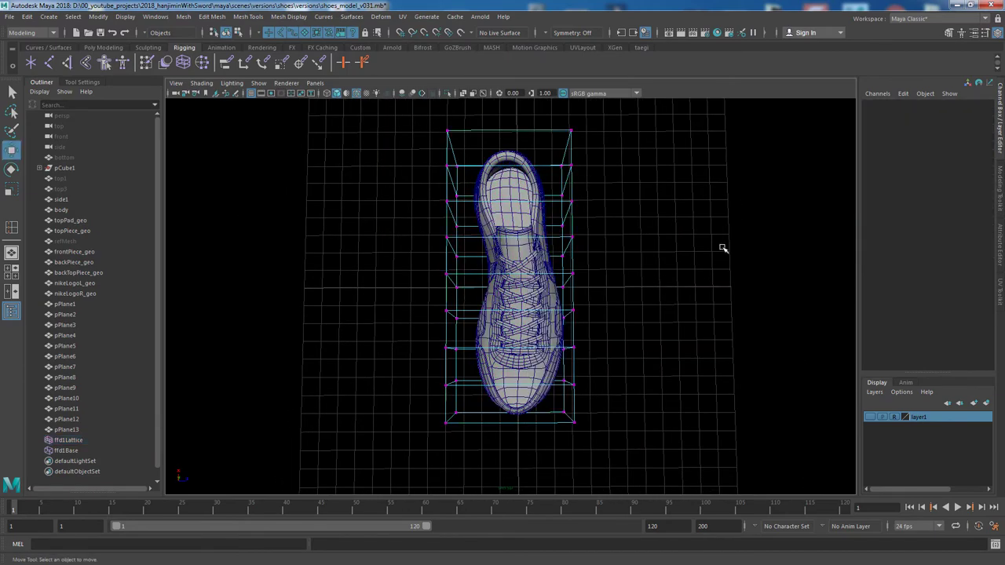
Select lattice points in the top view and pull a bottom point downward.
key(w)
mouse_move(551, 118)
mouse_down()
mouse_move(618, 231)
mouse_move(615, 204)
mouse_up()
key(F8)
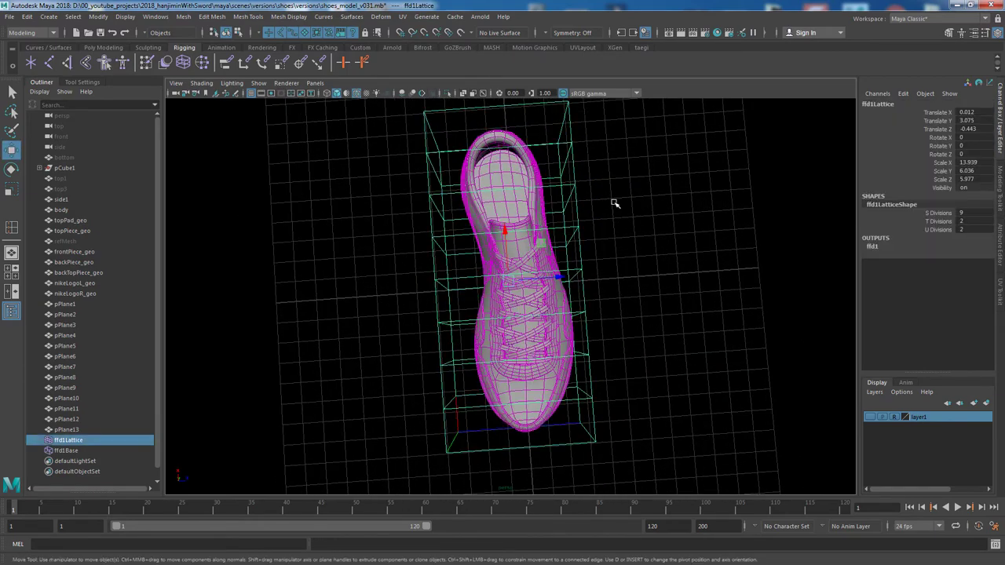
click(737, 216)
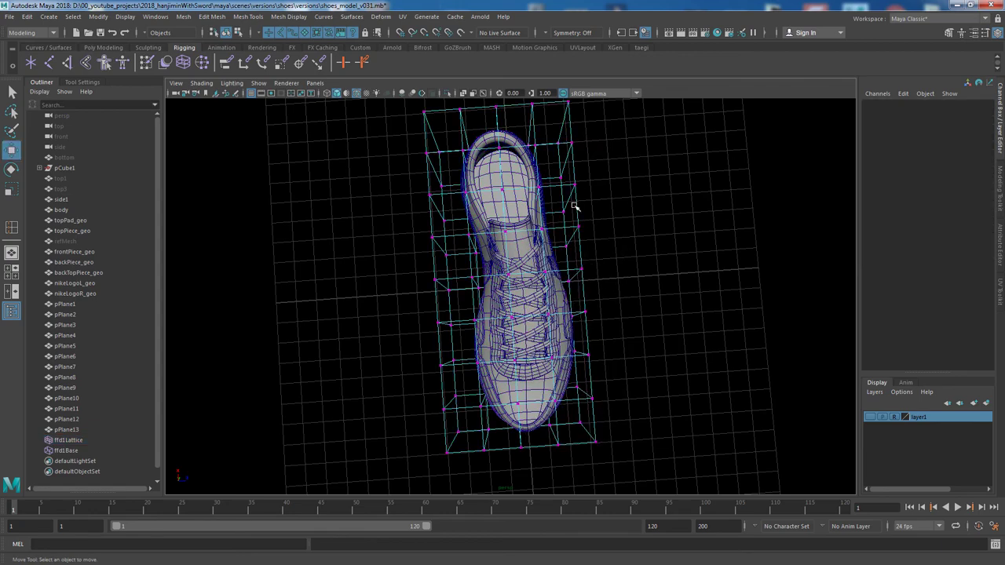
key(f)
drag(503, 321, 552, 374)
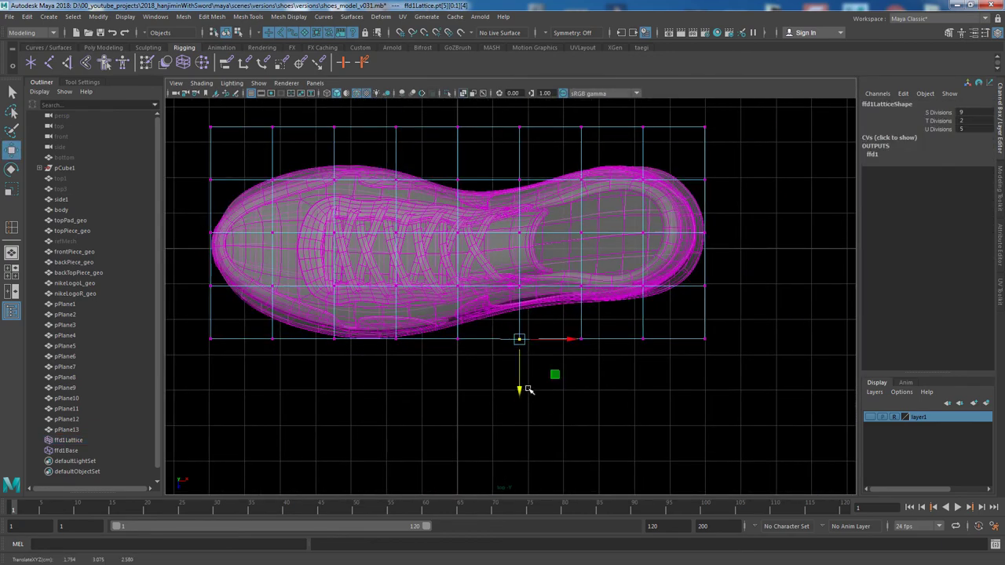
Set the lattice's S divisions to 6.
scroll(550, 388, down, 3)
drag(713, 397, 619, 287)
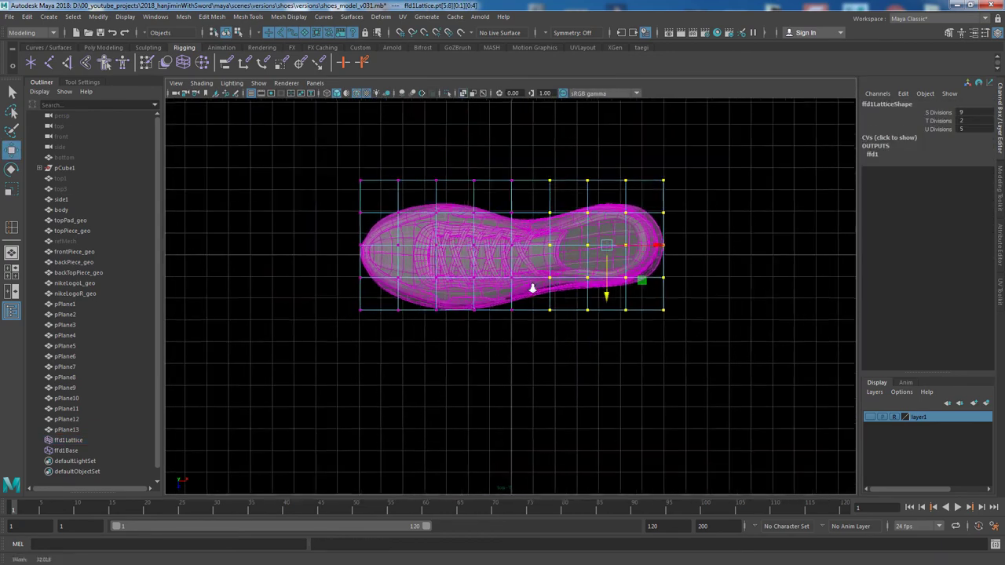
drag(782, 388, 694, 239)
text(6)
key(Return)
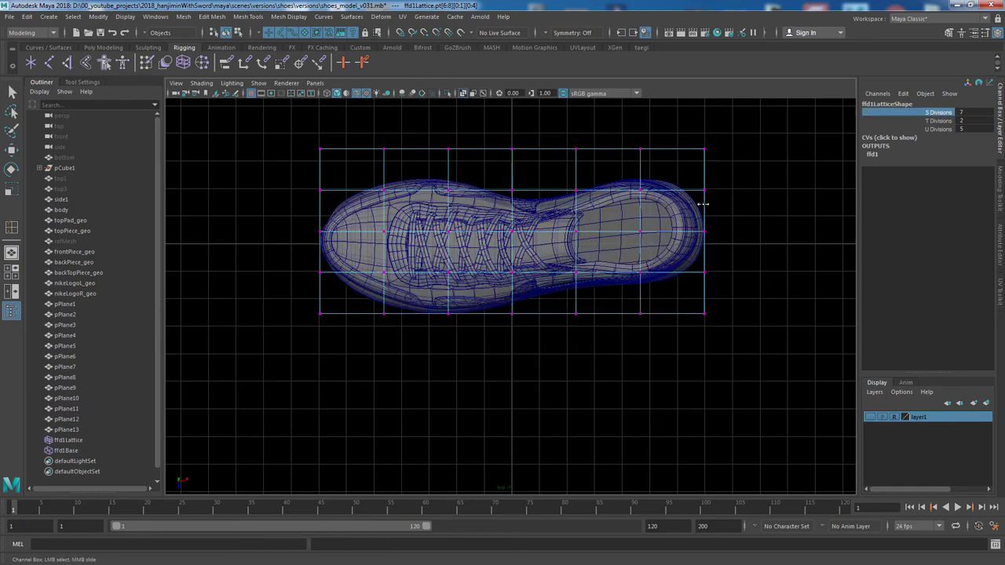
Select the two rightmost columns of lattice points and check the tilted shoe from above.
key(F8)
drag(710, 399, 580, 141)
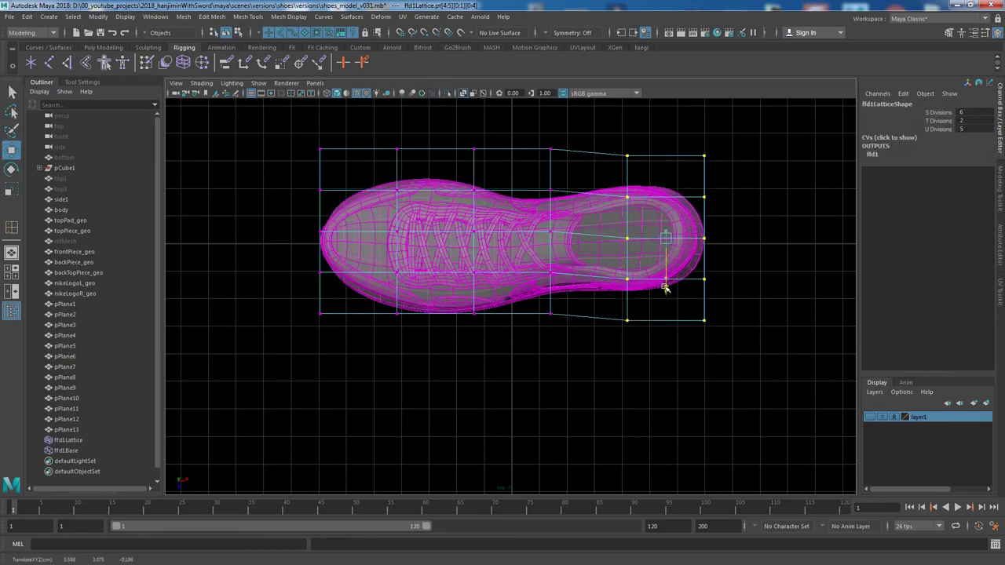
mouse_move(727, 282)
alt+mouse_down()
mouse_move(746, 209)
mouse_move(686, 338)
mouse_move(701, 309)
mouse_move(651, 332)
mouse_move(639, 321)
mouse_move(677, 271)
mouse_move(644, 259)
alt+mouse_up()
scroll(748, 312, up, 5)
scroll(594, 291, down, 5)
mouse_move(594, 291)
alt+mouse_down()
mouse_move(654, 301)
mouse_move(585, 244)
alt+mouse_up()
scroll(655, 301, up, 2)
scroll(572, 322, down, 2)
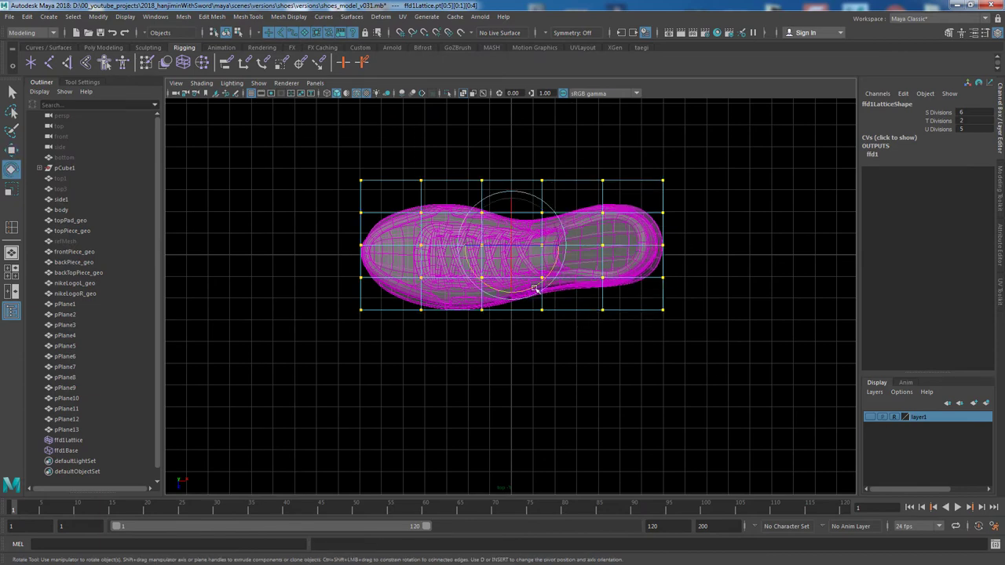
scroll(701, 333, up, 1)
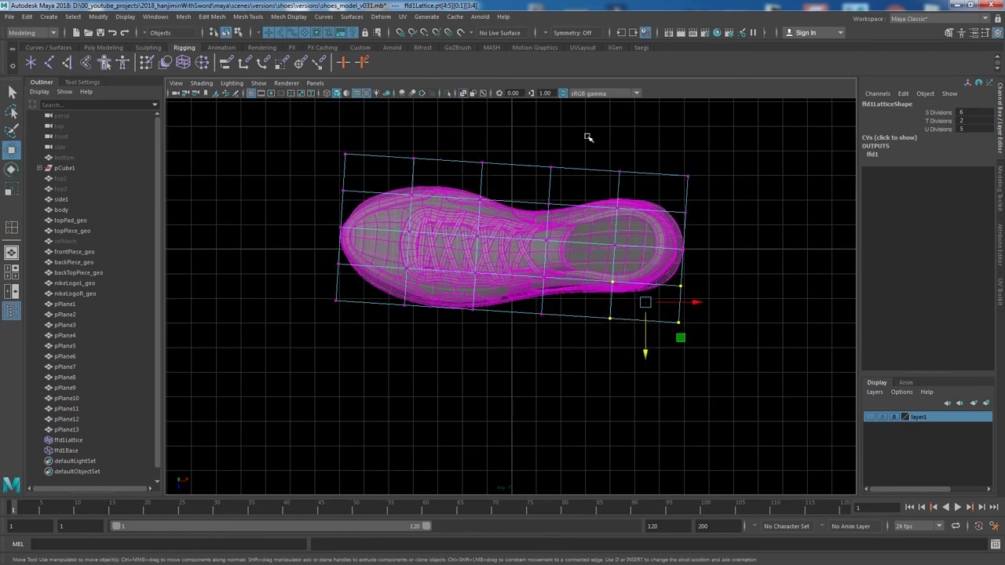
key(space)
Inspect the shoe close up in perspective, then maximize the top view.
key(space)
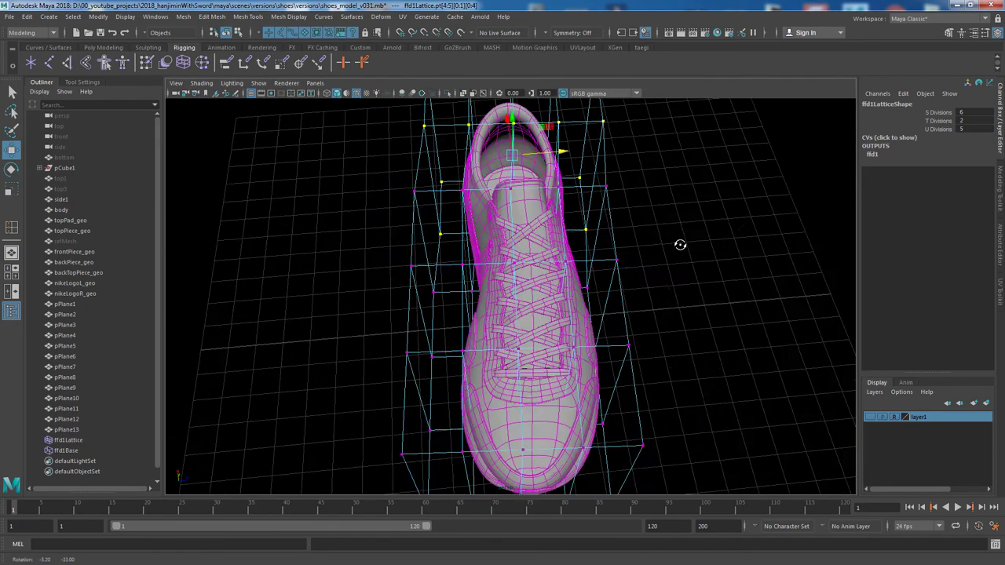
scroll(682, 243, up, 5)
mouse_move(762, 278)
alt+mouse_down()
mouse_move(738, 245)
mouse_move(834, 259)
mouse_move(599, 291)
mouse_move(654, 289)
mouse_move(450, 341)
alt+mouse_up()
scroll(834, 258, down, 5)
key(space)
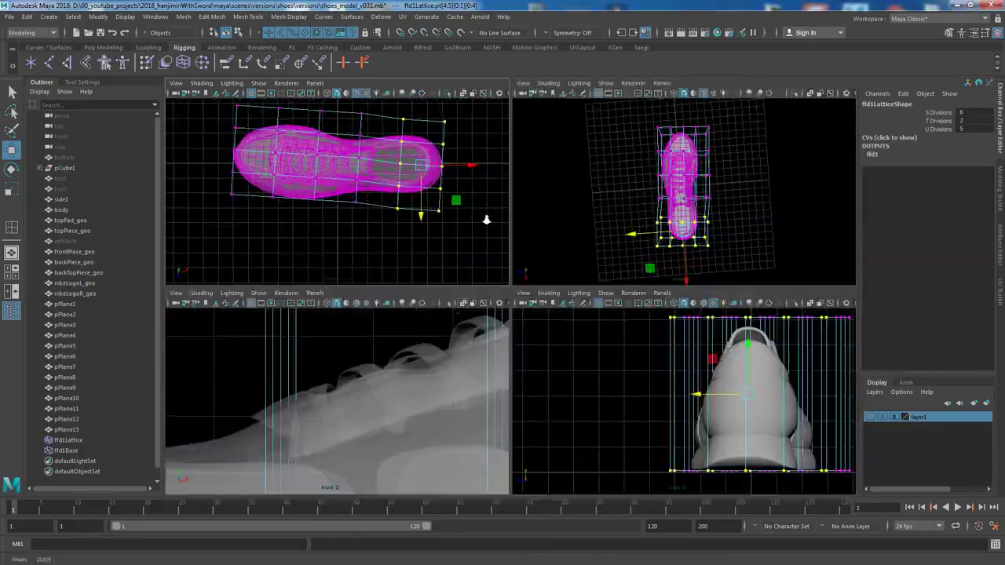
key(space)
scroll(628, 274, down, 2)
scroll(629, 274, down, 3)
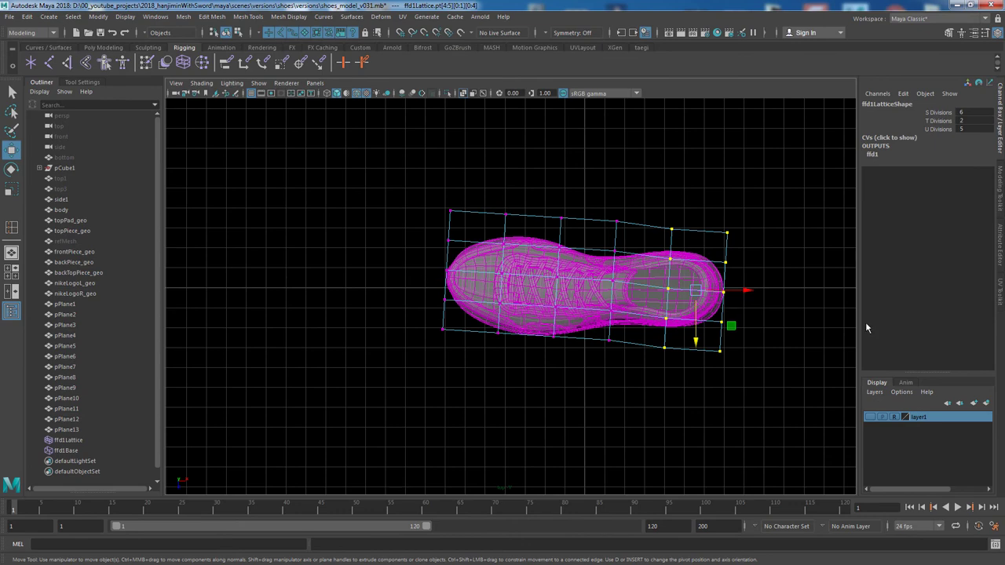
scroll(659, 289, up, 3)
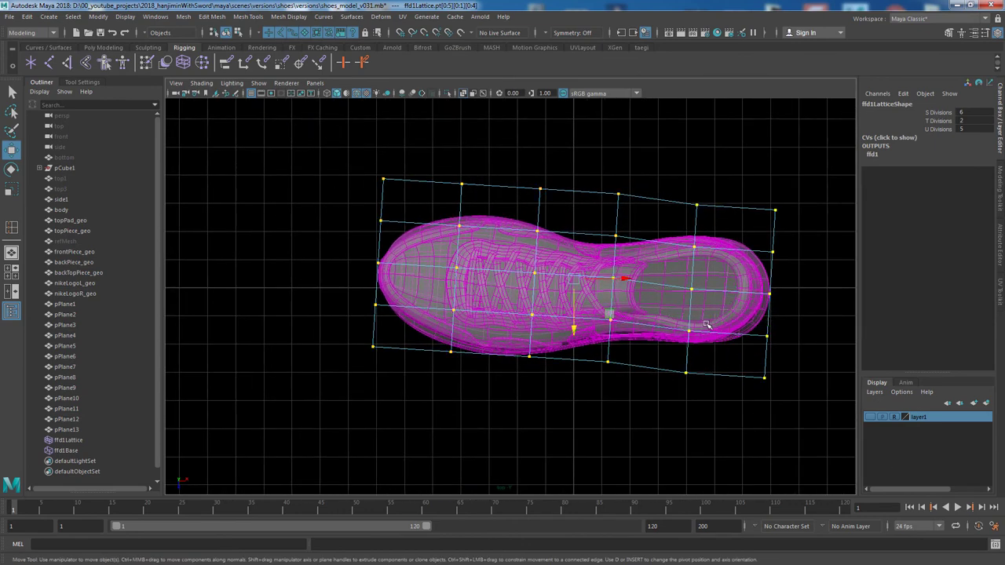
Rotate the lattice points back to axis-aligned and show all four views.
key(e)
drag(568, 325, 567, 332)
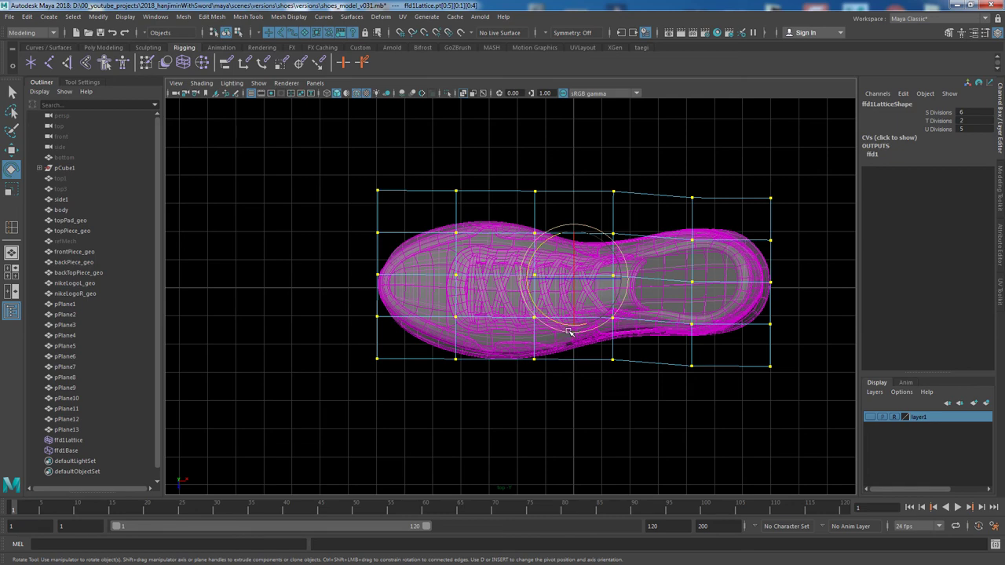
key(space)
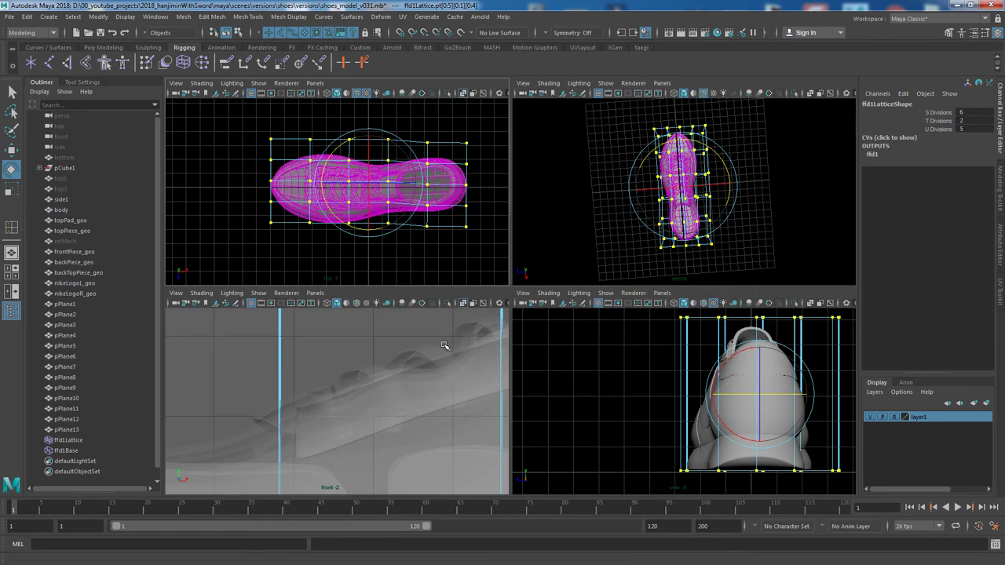
Select and hide the top1 reference plane in the maximized top view.
click(79, 182)
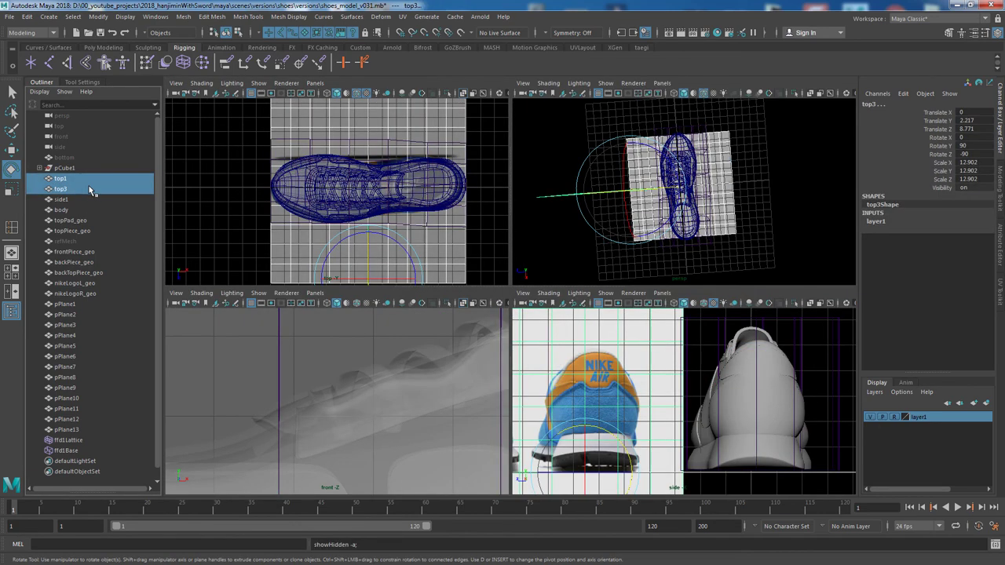
key(space)
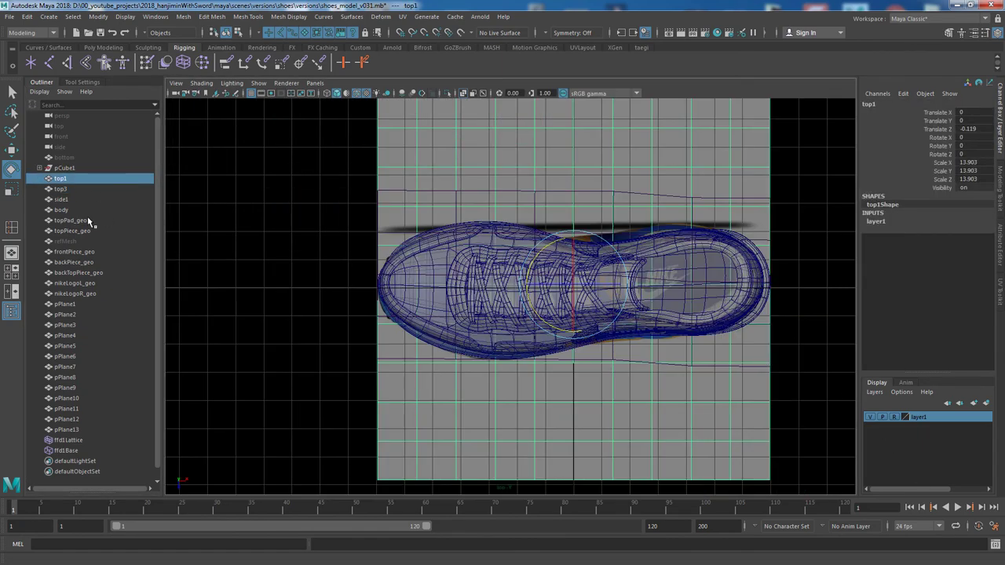
key(ctrl+h)
scroll(778, 375, up, 3)
scroll(577, 353, down, 3)
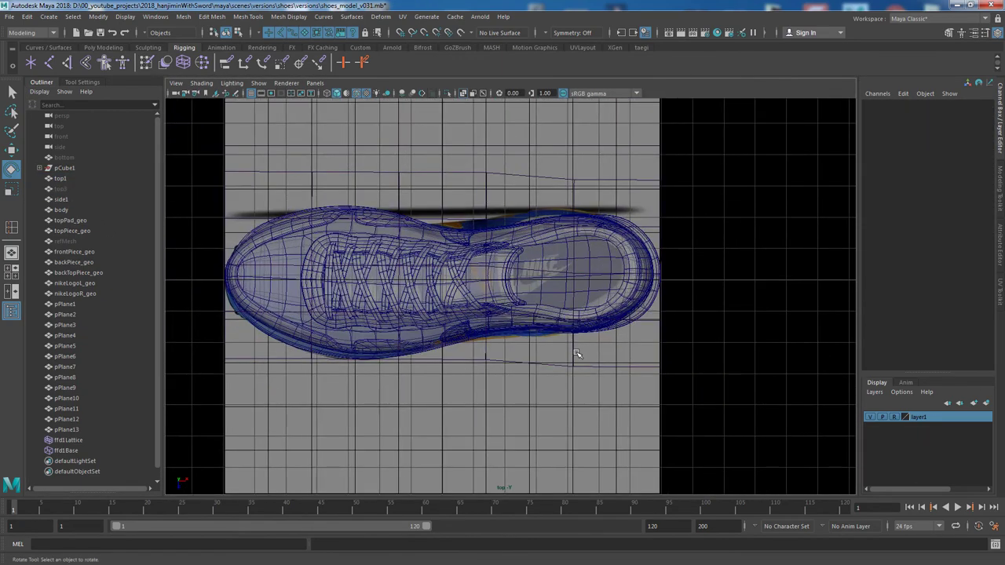
scroll(577, 353, up, 5)
scroll(709, 374, down, 5)
Select the lattice and pan the top view to the heel and NIKE logo.
click(460, 370)
scroll(706, 351, up, 5)
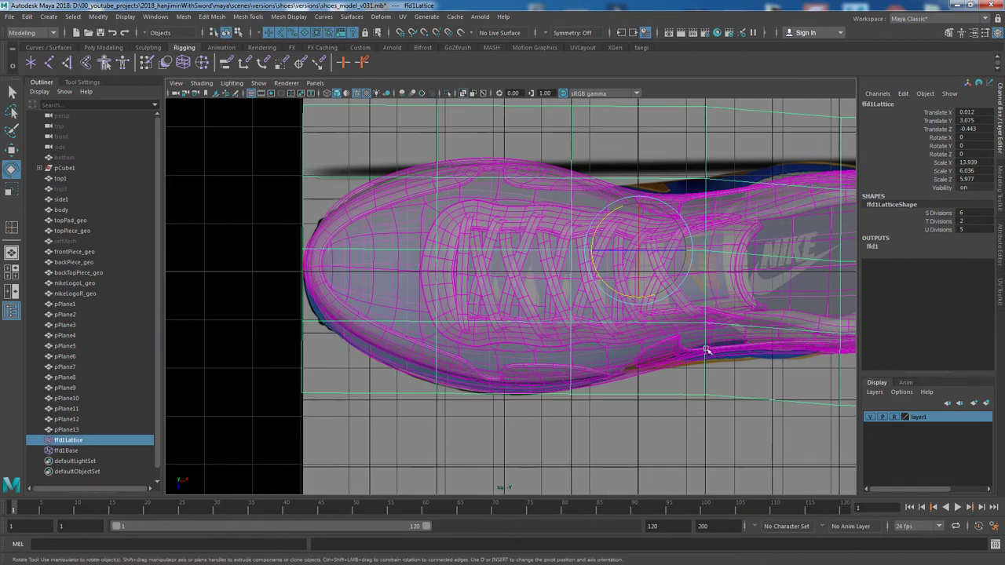
mouse_move(705, 351)
alt+middle_down()
mouse_move(537, 329)
mouse_move(662, 352)
alt+middle_up()
scroll(577, 343, up, 5)
scroll(662, 352, down, 8)
scroll(663, 412, up, 4)
alt+middle_drag(662, 412, 785, 409)
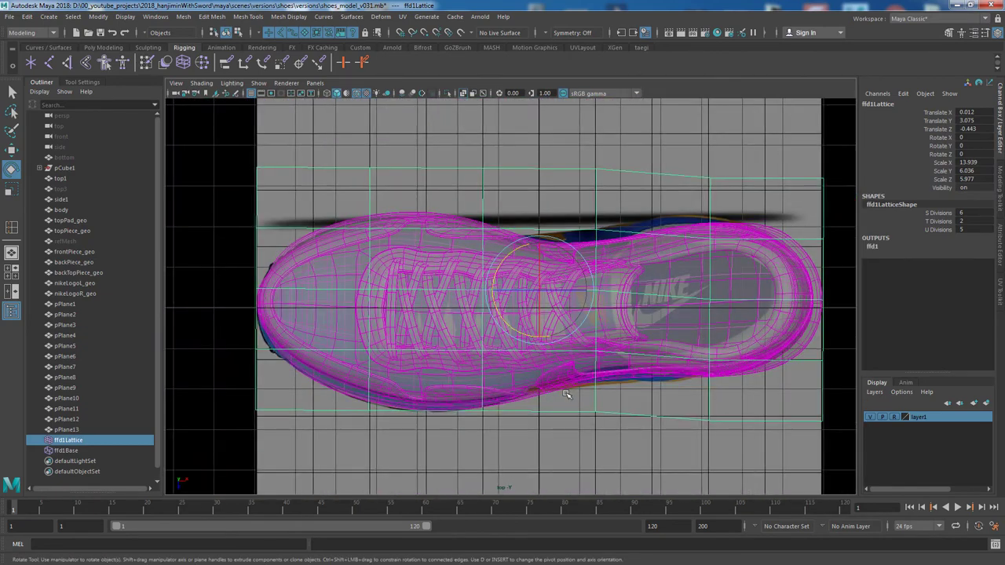
scroll(565, 394, up, 2)
Select the top row, left column and heel lattice points to reshape the toe and heel.
key(F8)
drag(314, 118, 642, 226)
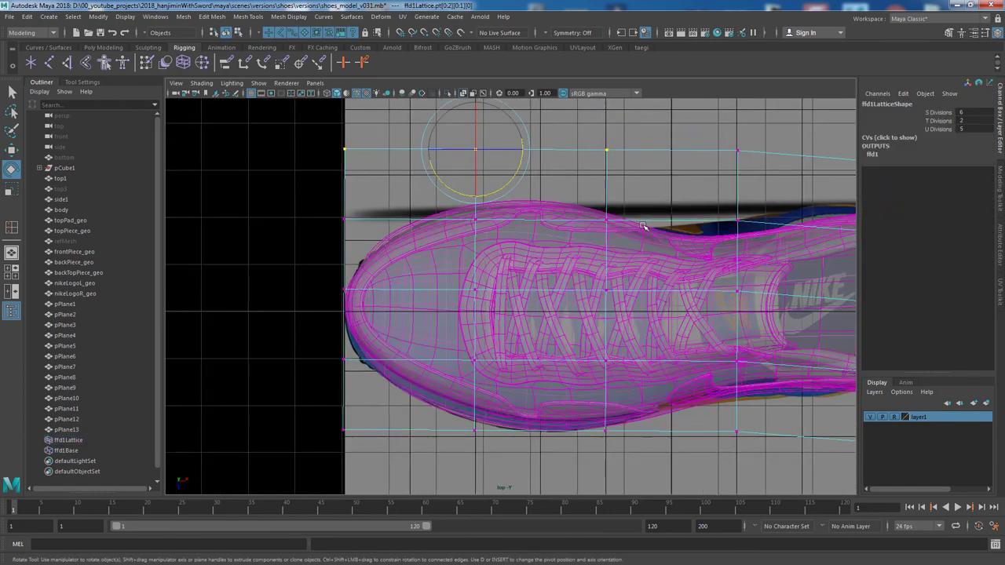
scroll(543, 233, down, 1)
shift+drag(334, 142, 468, 247)
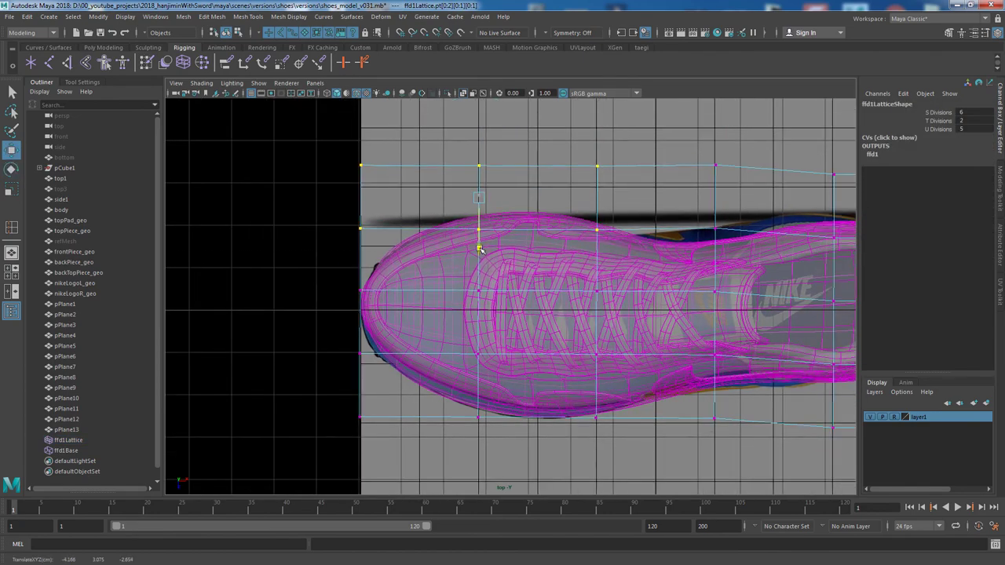
scroll(477, 251, down, 2)
scroll(628, 440, up, 2)
drag(617, 428, 636, 459)
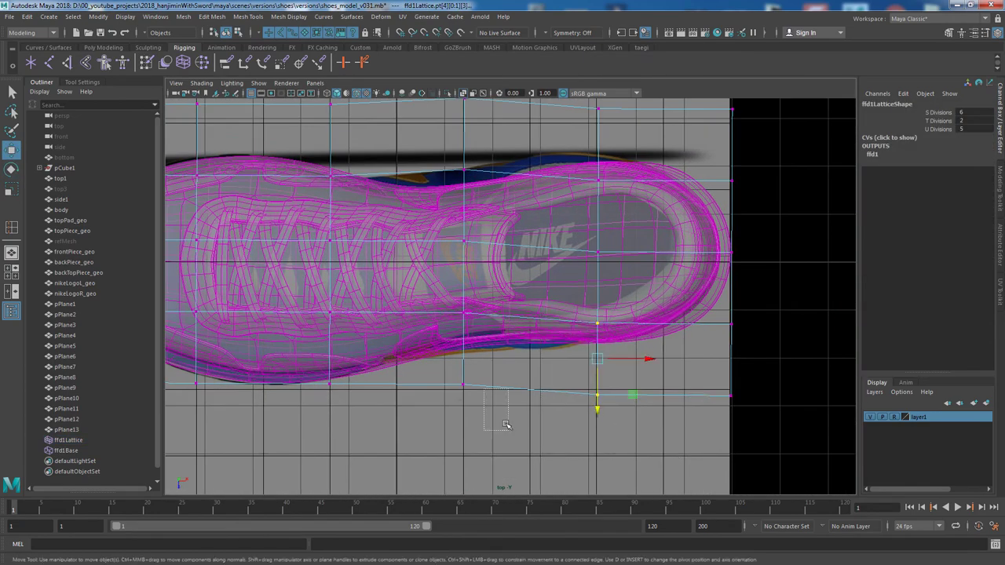
scroll(594, 380, down, 2)
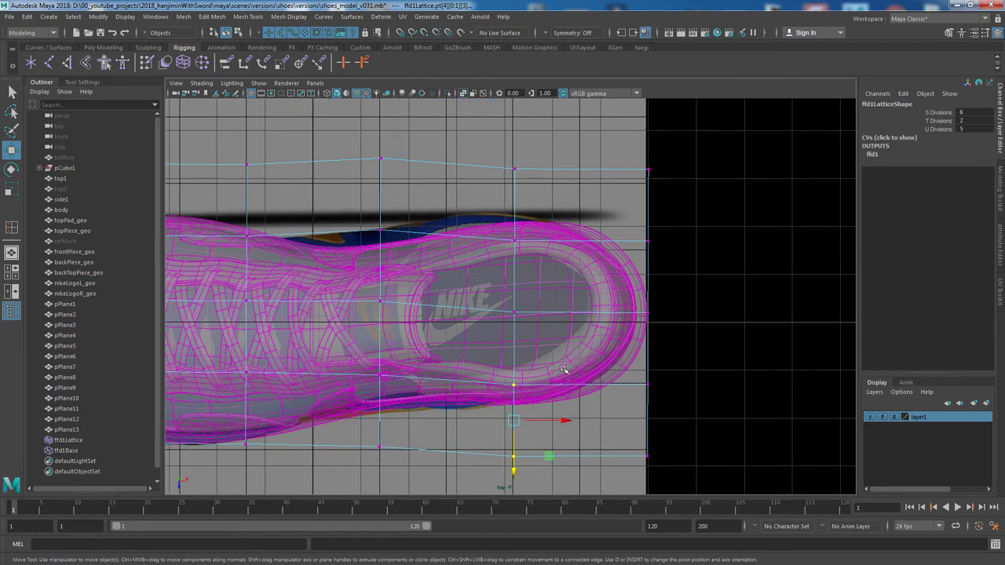
scroll(650, 320, up, 2)
scroll(685, 241, down, 2)
scroll(606, 269, up, 2)
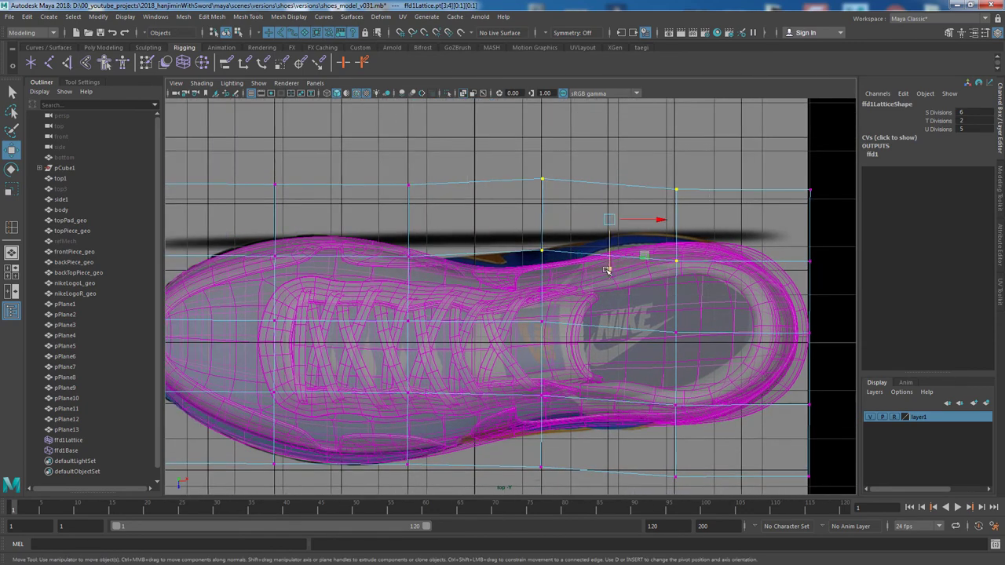
scroll(607, 261, down, 2)
scroll(563, 261, up, 1)
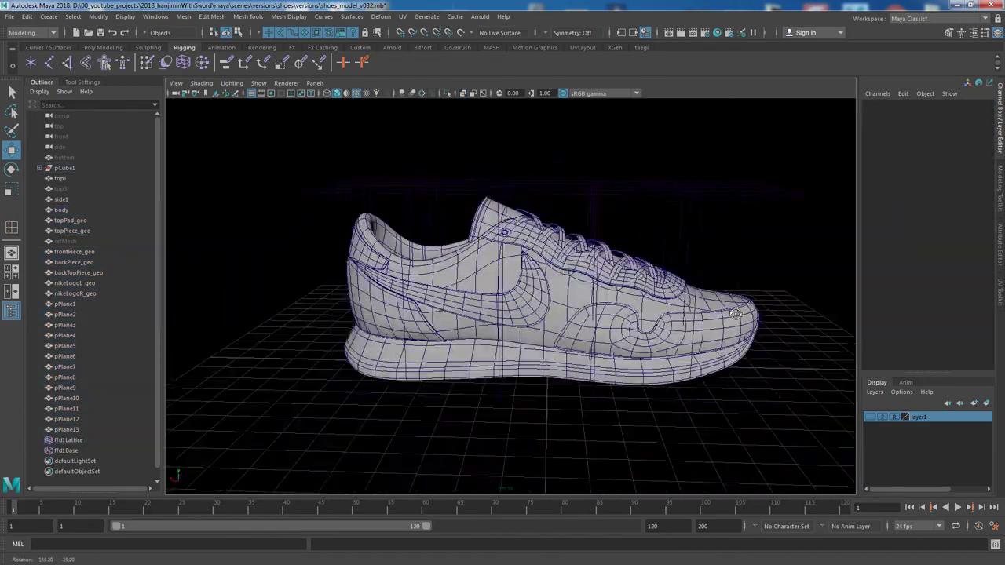
Select the top row of lattice points and review the reshaped upper from above and behind.
alt+drag(604, 355, 628, 369)
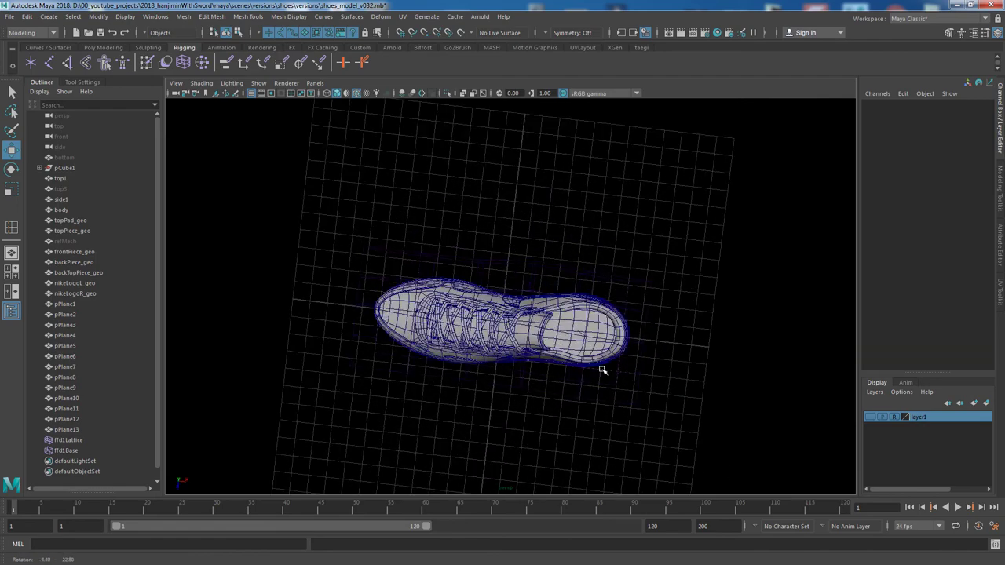
drag(623, 290, 471, 183)
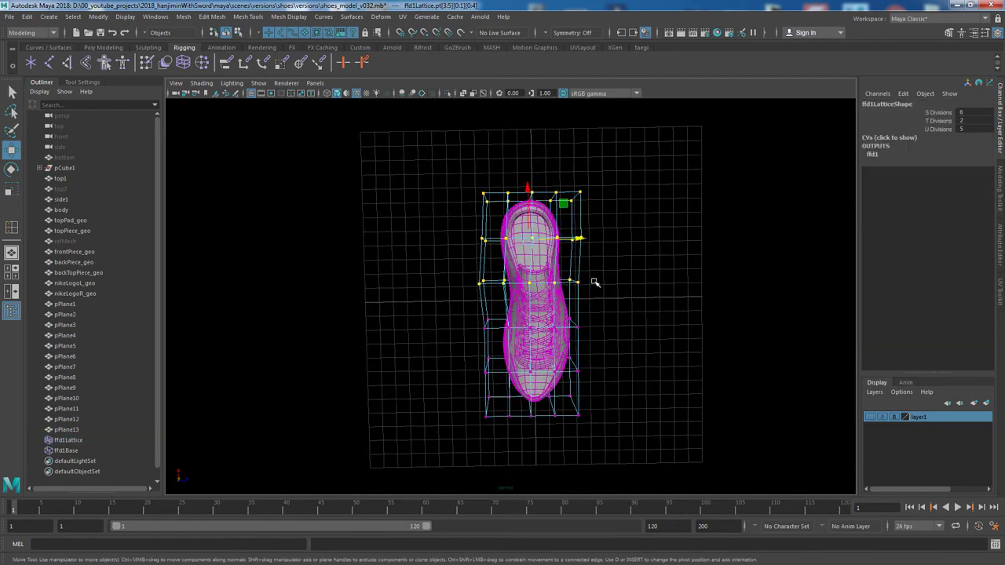
scroll(594, 212, up, 3)
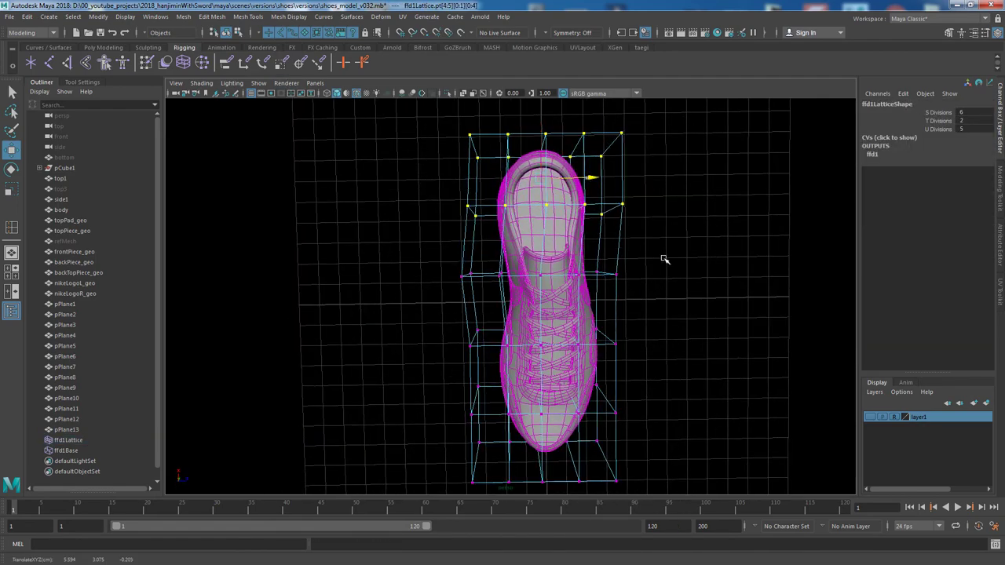
mouse_move(671, 261)
alt+mouse_down()
mouse_move(642, 333)
mouse_move(654, 306)
alt+mouse_up()
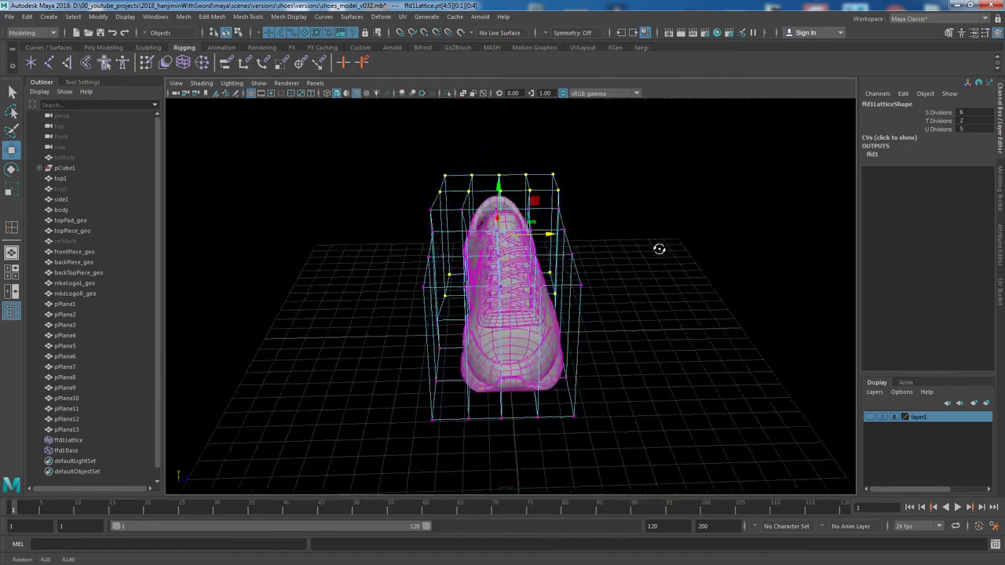
mouse_move(493, 233)
alt+mouse_down()
mouse_move(648, 387)
mouse_move(702, 325)
mouse_move(710, 330)
alt+mouse_up()
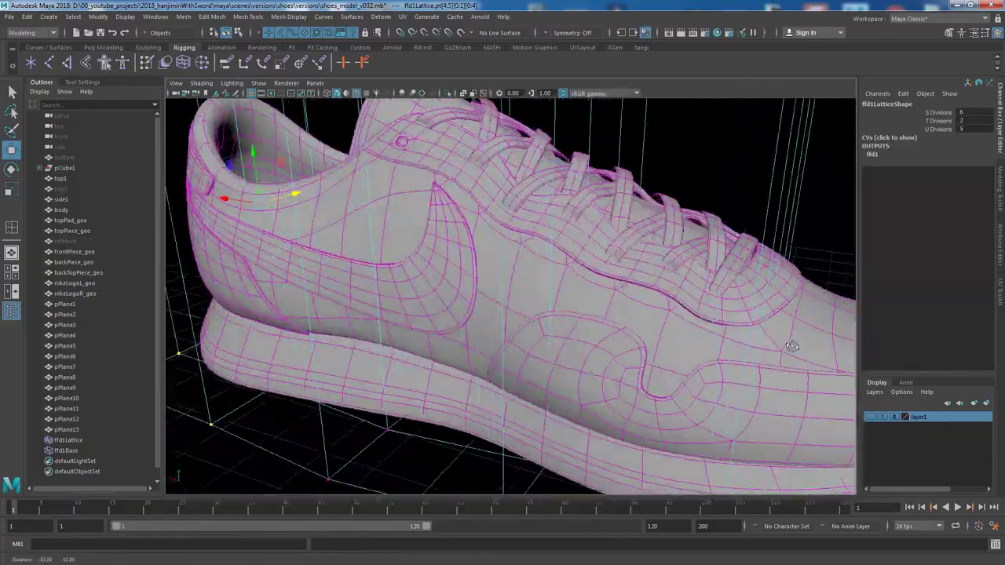
mouse_move(740, 254)
alt+mouse_down()
mouse_move(686, 412)
mouse_move(665, 353)
mouse_move(662, 381)
mouse_move(632, 424)
mouse_move(693, 400)
alt+mouse_up()
alt+right_drag(693, 400, 590, 332)
alt+drag(589, 332, 505, 306)
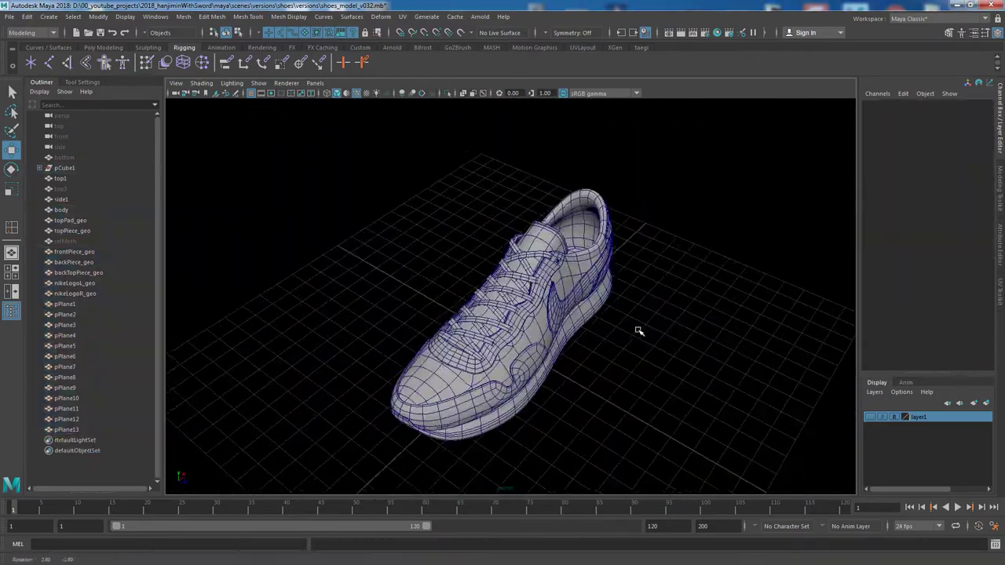
Select a corner row of the new lattice's points for moving.
mouse_move(596, 297)
alt+mouse_down()
mouse_move(632, 329)
mouse_move(693, 280)
alt+mouse_up()
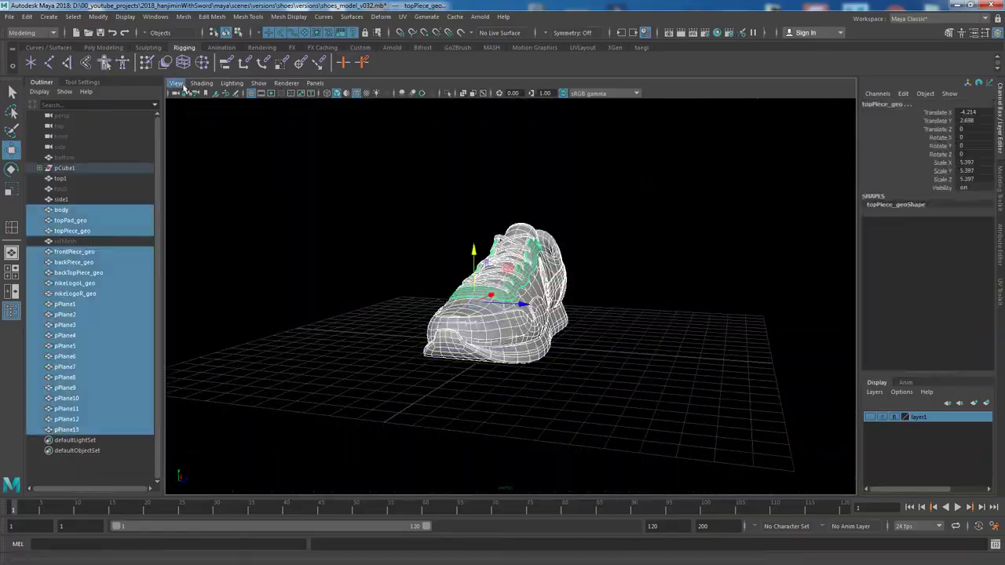
mouse_move(701, 366)
alt+mouse_down()
mouse_move(487, 445)
mouse_move(601, 250)
alt+mouse_up()
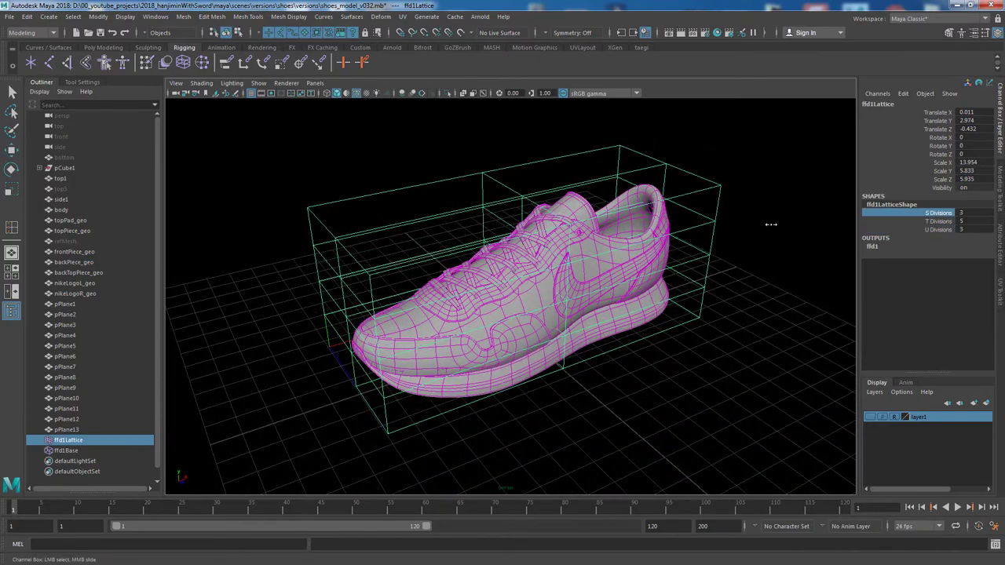
alt+drag(641, 288, 597, 259)
drag(549, 227, 573, 255)
key(w)
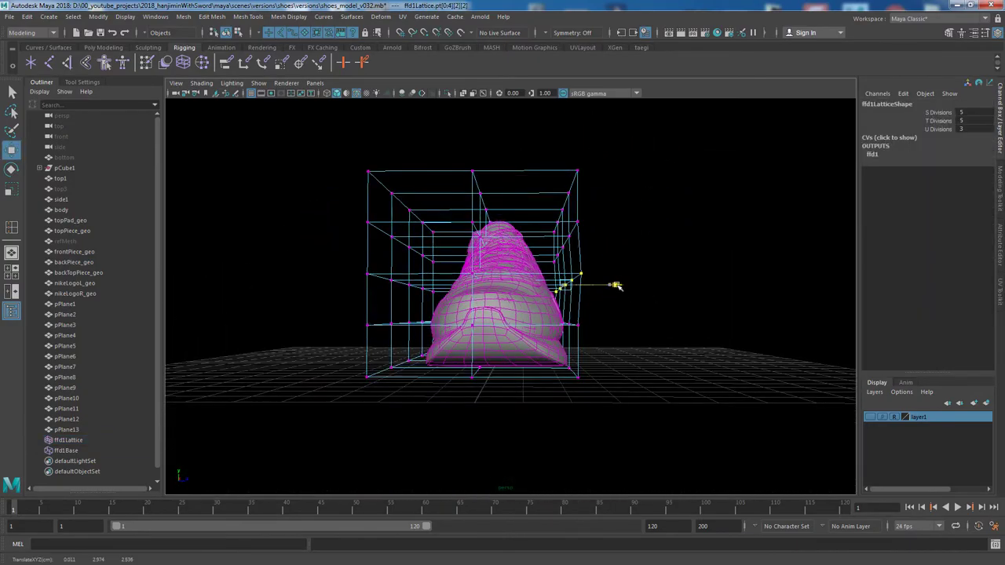
alt+right_drag(617, 286, 803, 358)
alt+drag(803, 359, 717, 321)
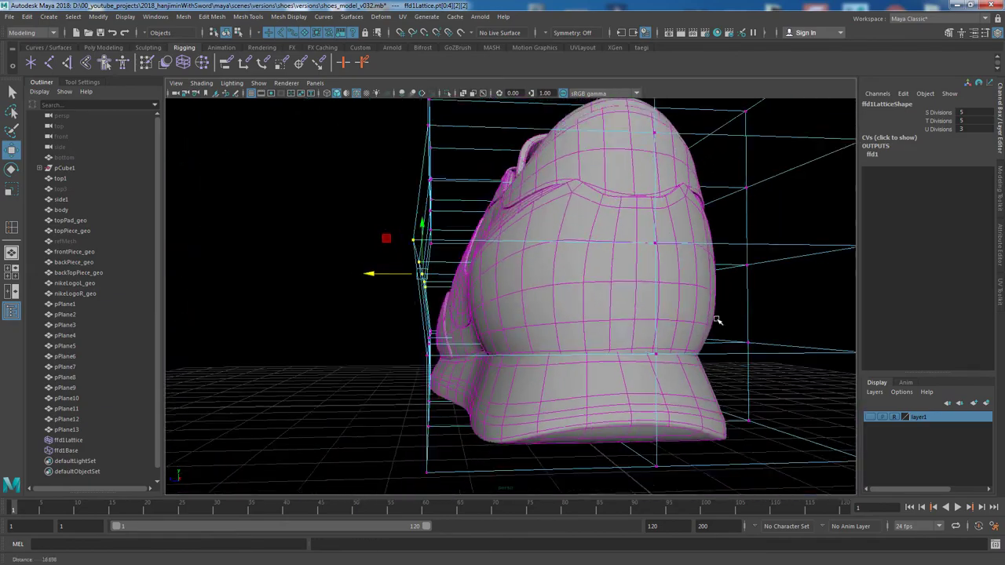
Step through saved camera views to review the lattice from rear, side and front.
key(bracketleft)
key(bracketleft)
key(bracketleft)
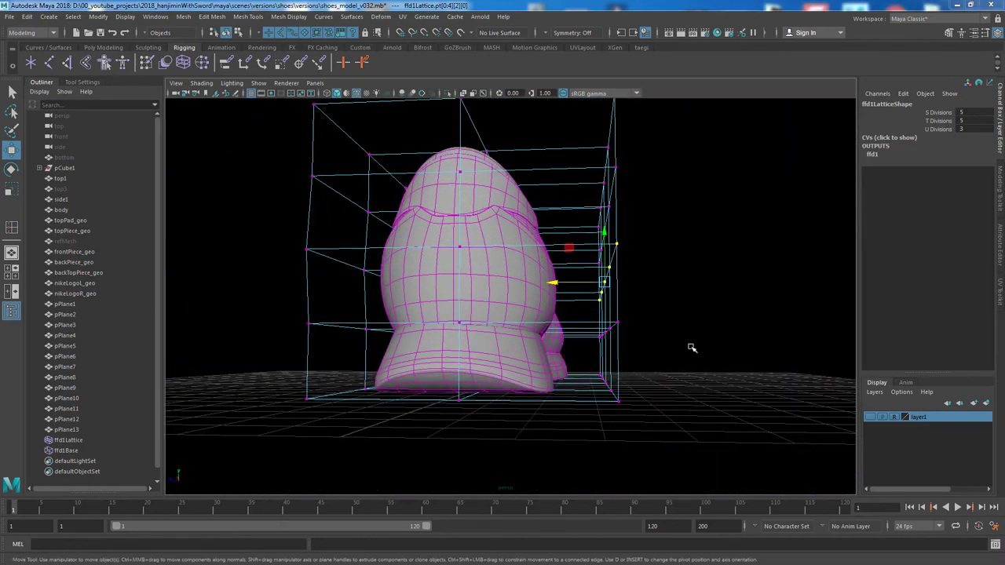
key(bracketleft)
key(bracketright)
key(bracketright)
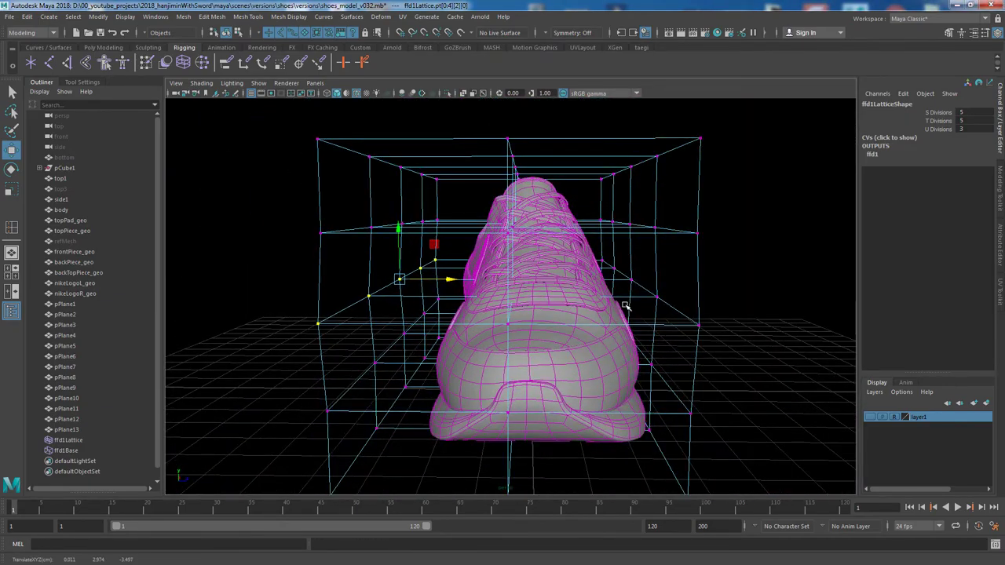
key(bracketright)
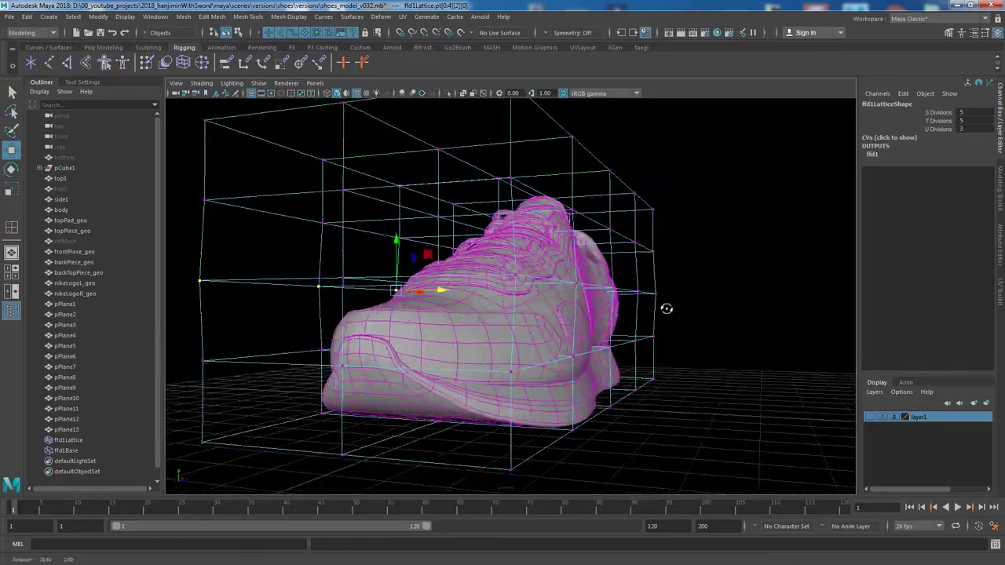
key(bracketright)
key(bracketright)
key(bracketright)
key(bracketright)
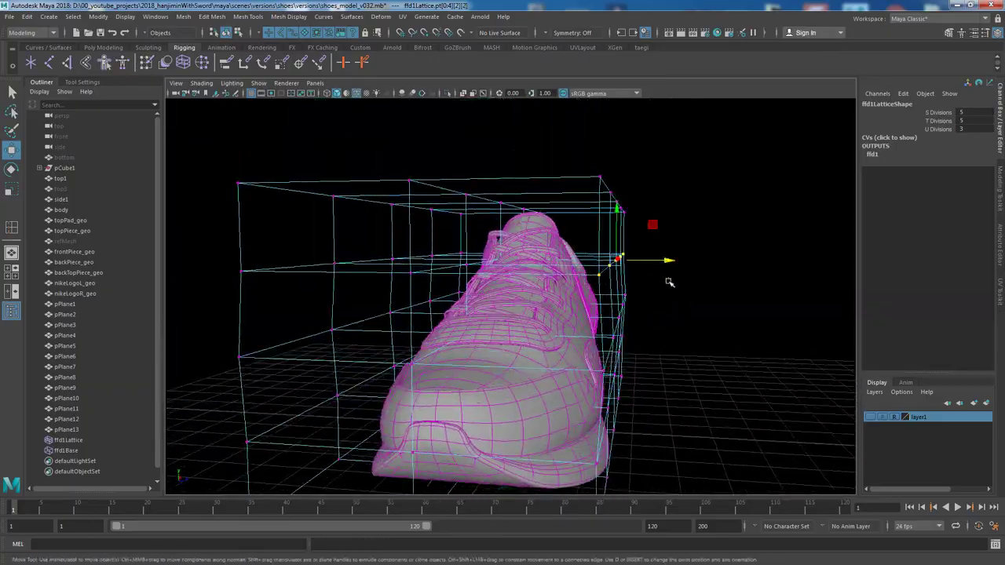
key(bracketright)
key(bracketright)
key(bracketright)
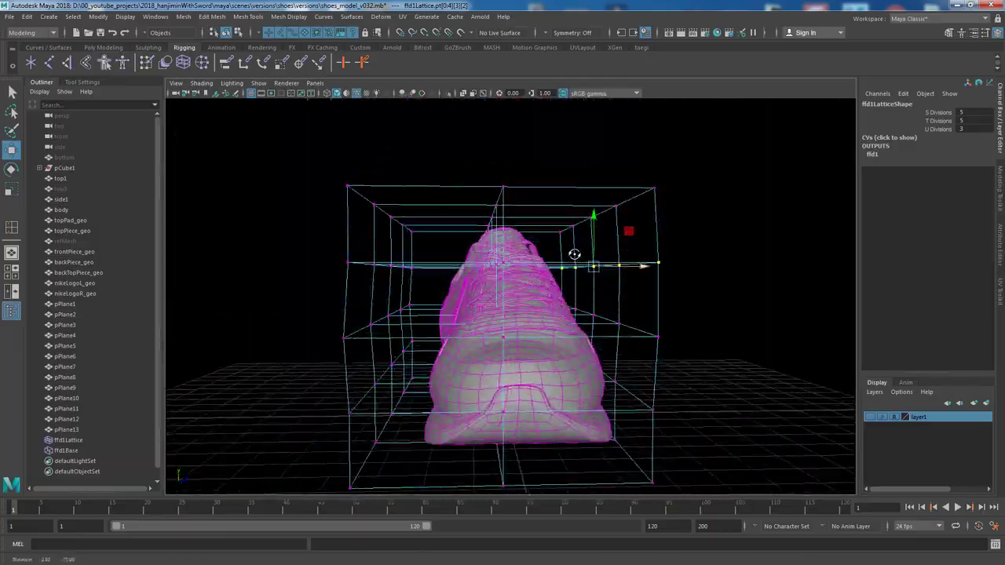
key(bracketright)
key(bracketright)
key(bracketright)
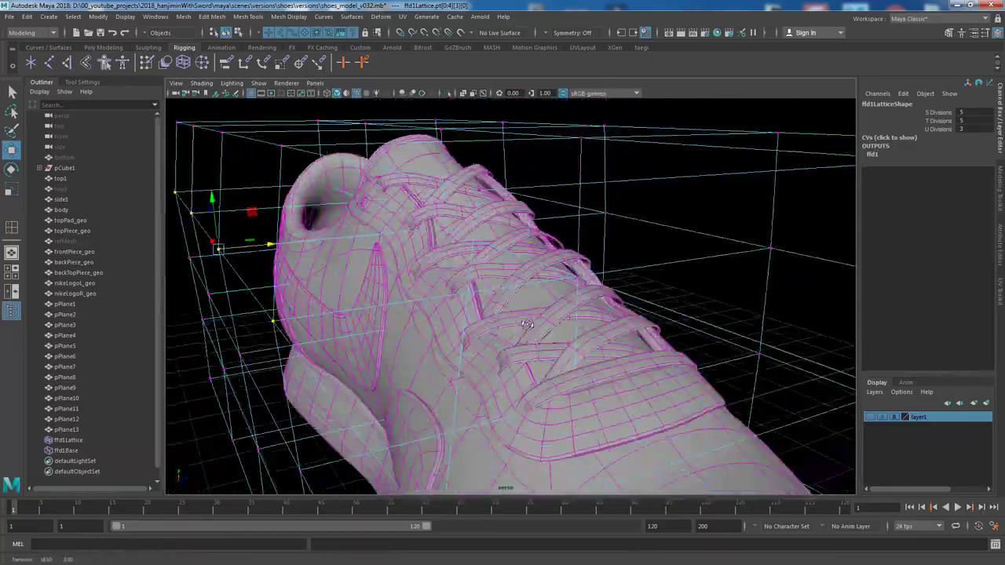
key(bracketright)
key(bracketright)
key(bracketright)
key(bracketright)
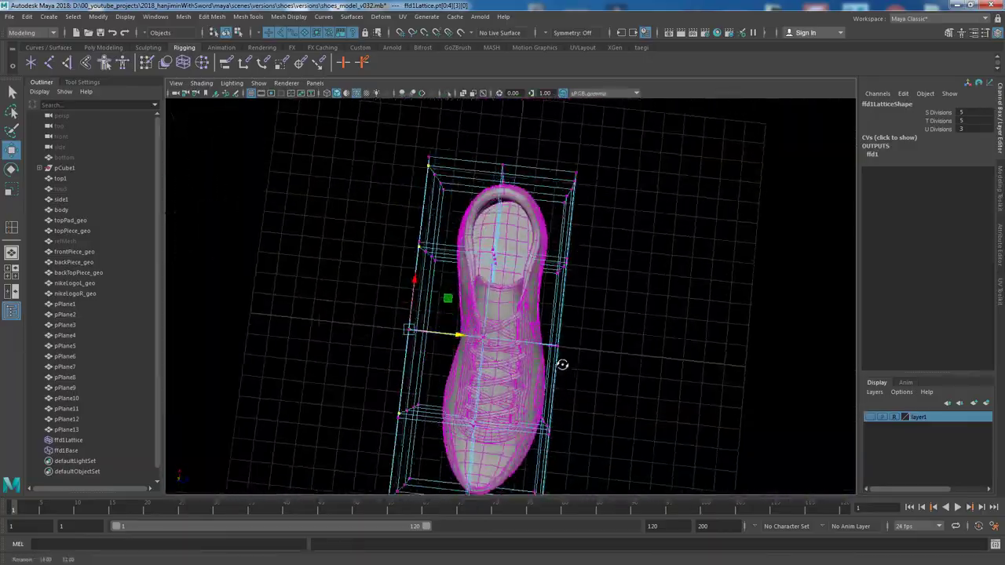
key(bracketright)
key(bracketright)
key(bracketright)
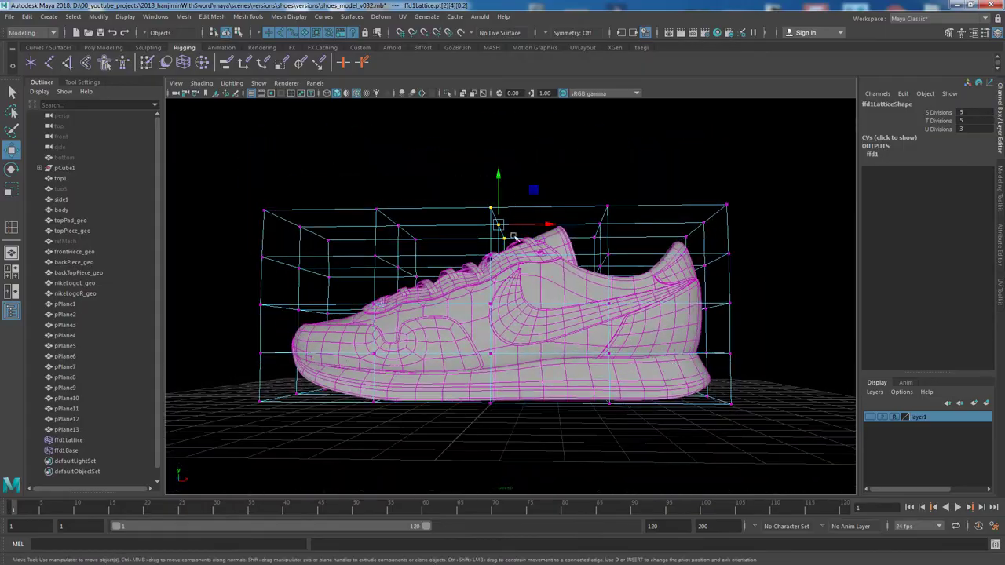
alt+drag(512, 235, 726, 241)
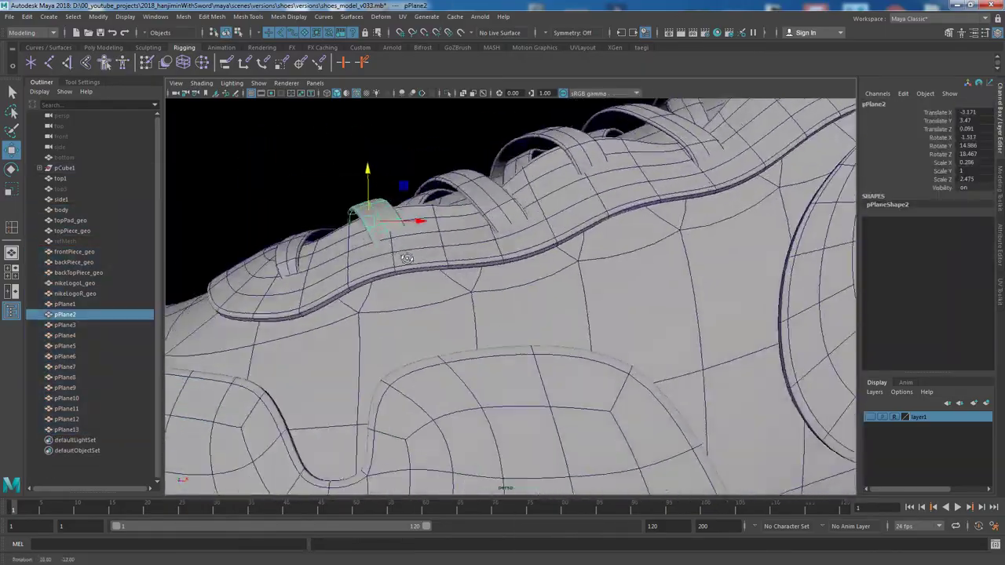
Select pPlane2's strap end vertices up close and open the Move tool settings.
alt+drag(406, 259, 424, 188)
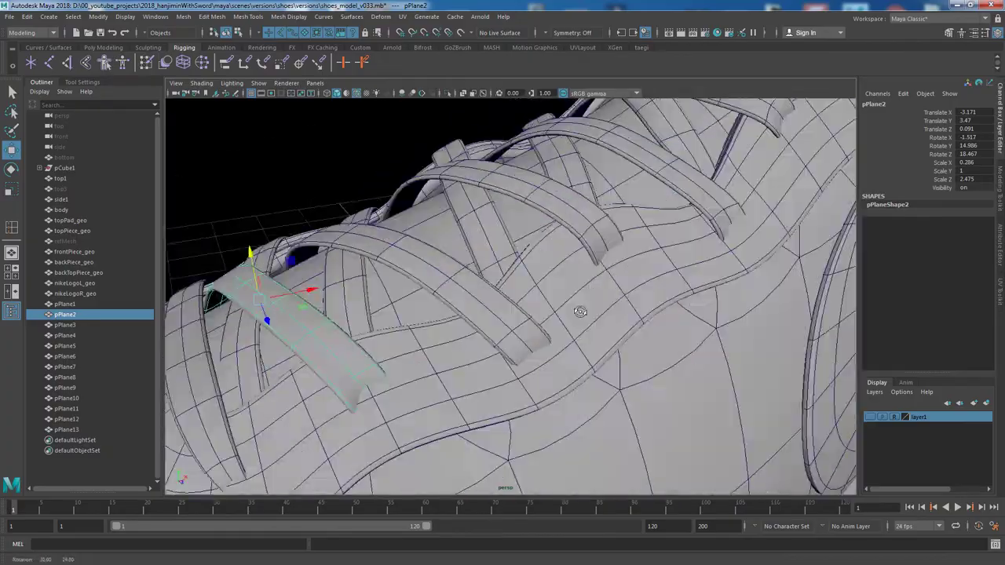
alt+right_drag(503, 283, 592, 293)
mouse_move(593, 293)
alt+mouse_down()
mouse_move(550, 235)
mouse_move(587, 191)
mouse_move(571, 256)
alt+mouse_up()
key(F9)
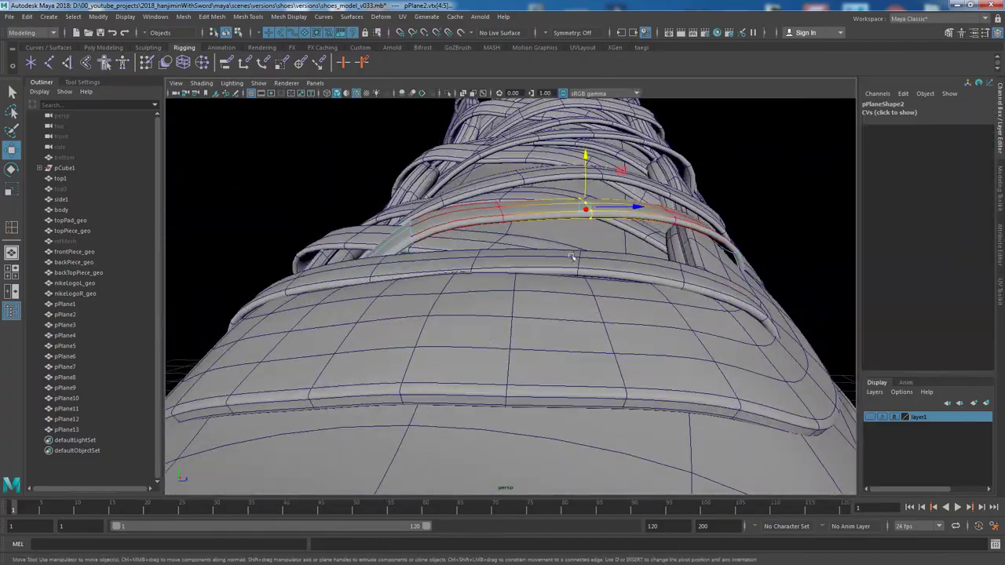
alt+drag(515, 277, 500, 317)
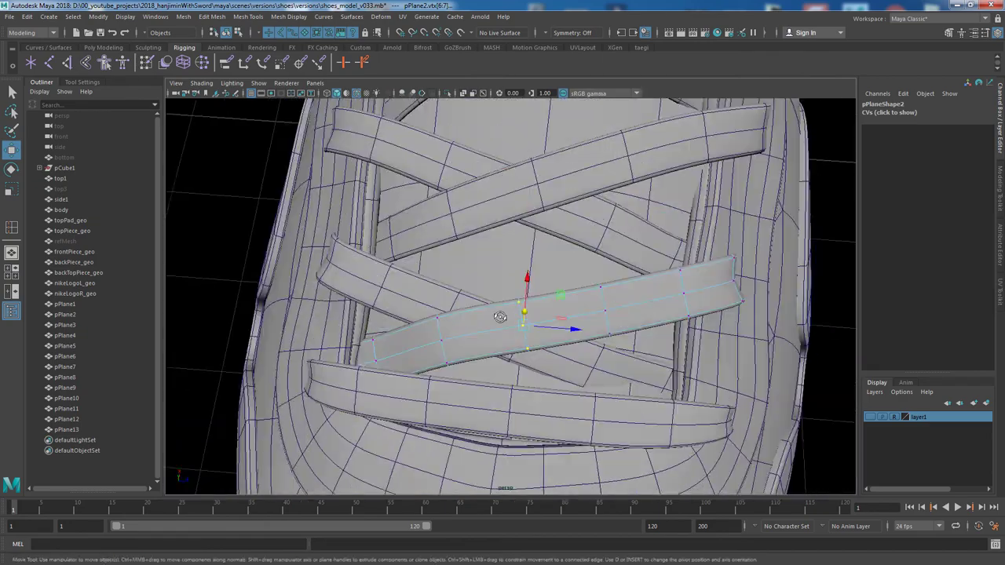
alt+drag(439, 342, 428, 399)
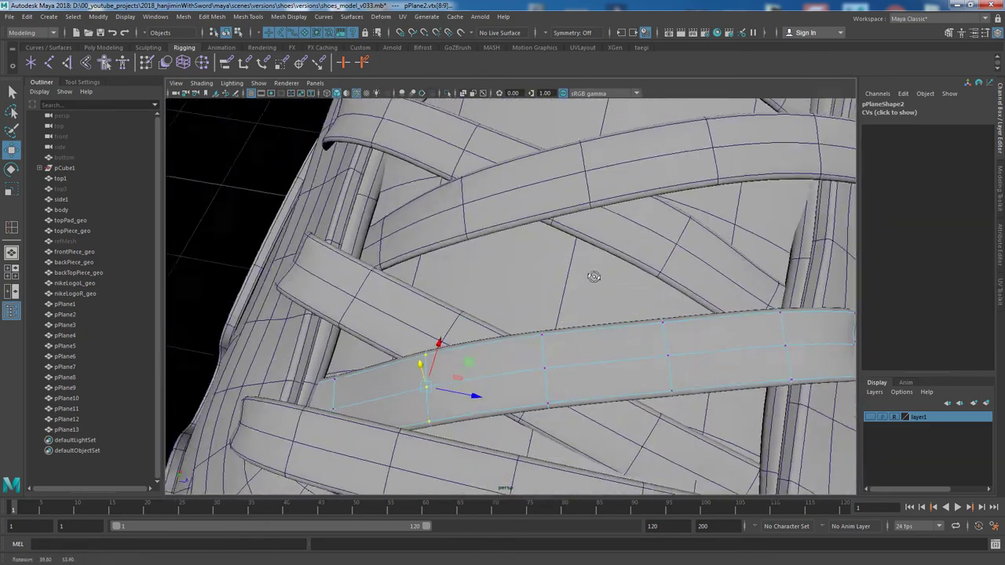
alt+drag(671, 368, 620, 337)
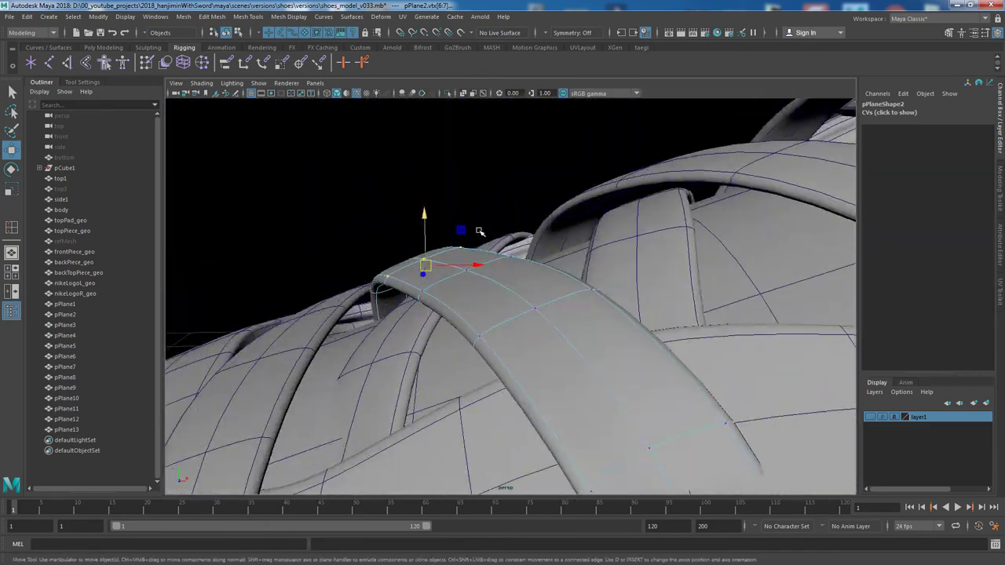
double_click(12, 149)
alt+drag(577, 308, 559, 271)
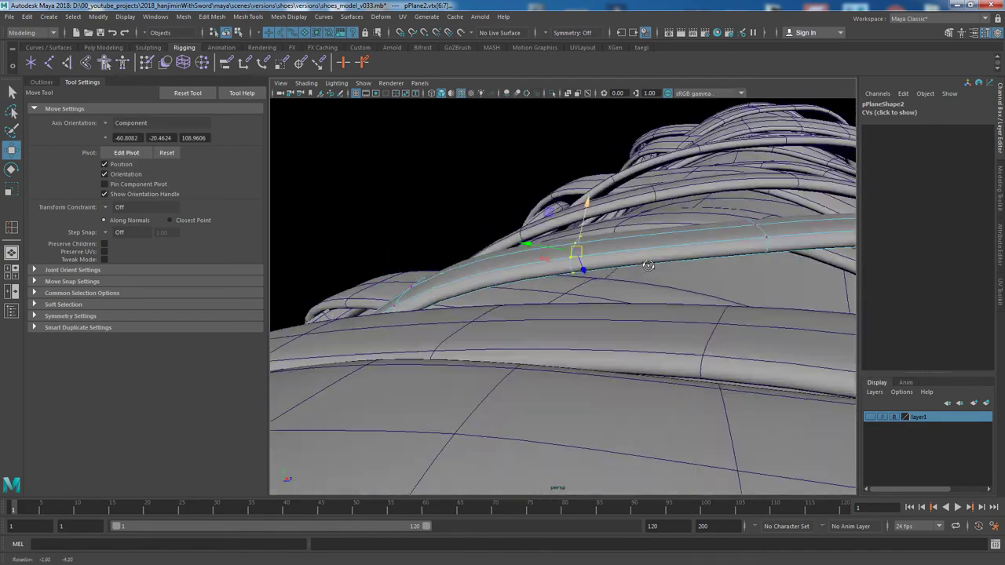
Switch the Move axis orientation to Normal, then Component, and frame the strap.
click(134, 123)
click(128, 171)
alt+drag(549, 314, 565, 353)
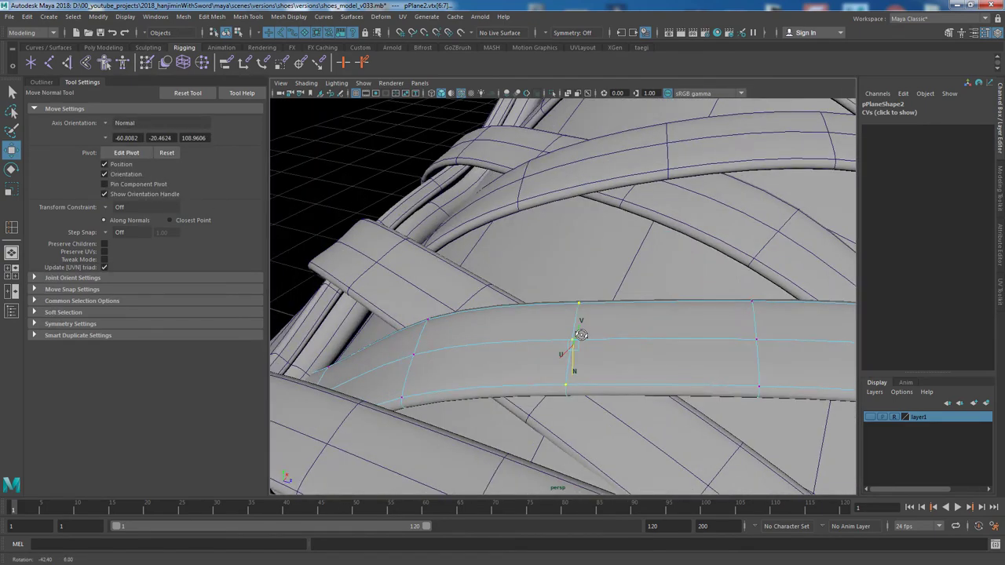
click(126, 124)
click(153, 152)
alt+drag(691, 353, 753, 367)
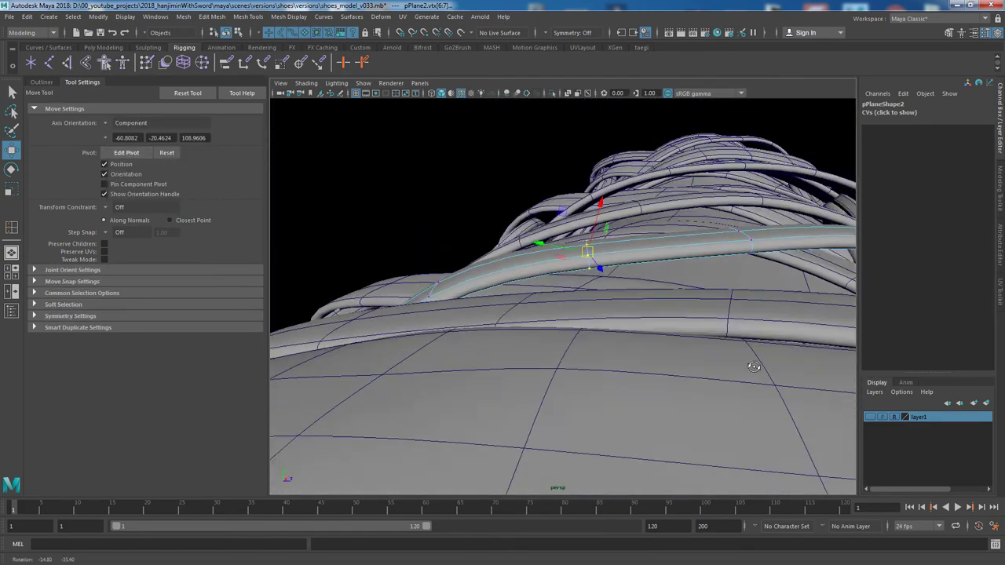
key(f)
Set the Move axis orientation back to World and frame the strap closely.
alt+drag(578, 240, 709, 309)
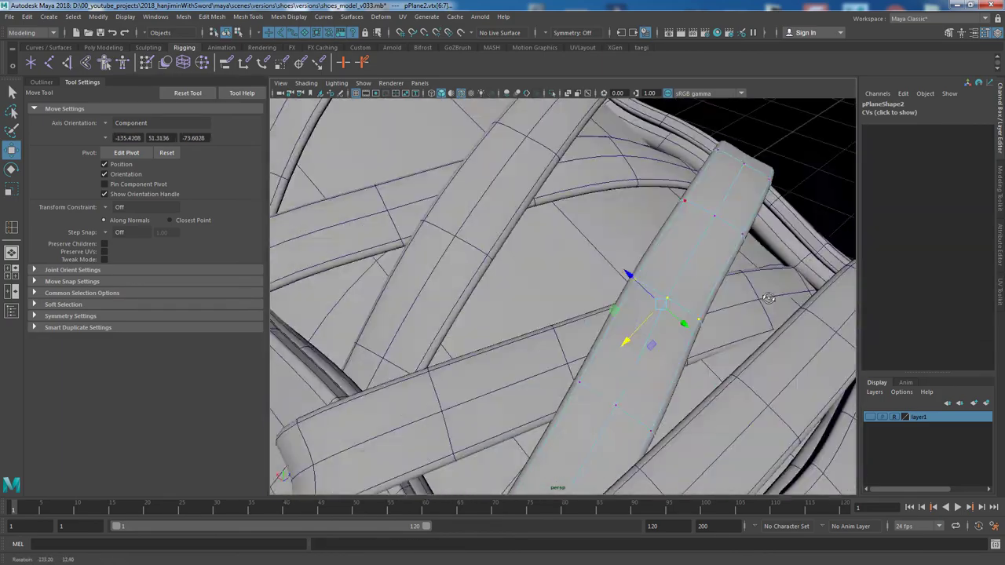
click(101, 124)
click(123, 138)
alt+drag(510, 235, 605, 186)
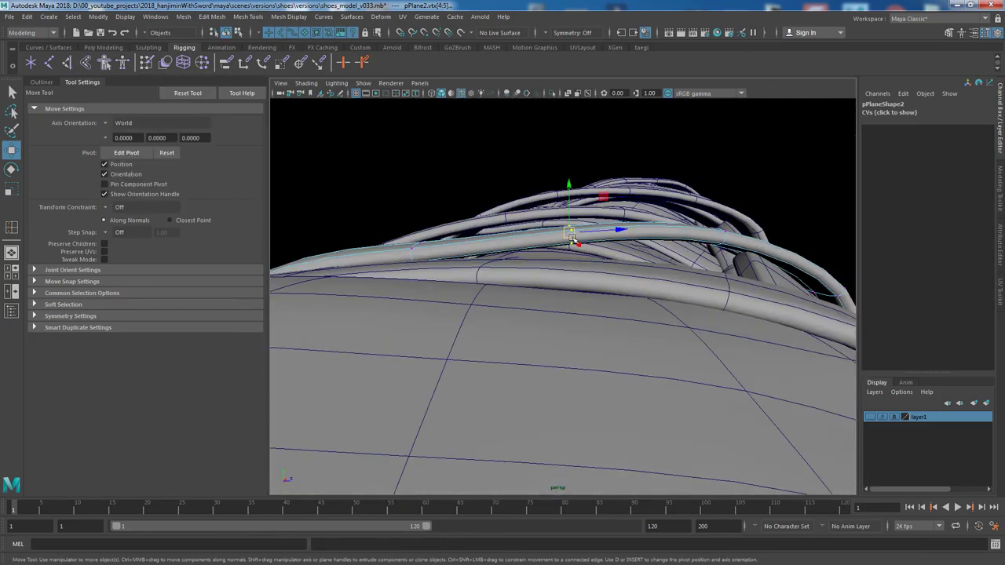
alt+drag(597, 240, 643, 220)
key(f)
alt+drag(604, 376, 620, 227)
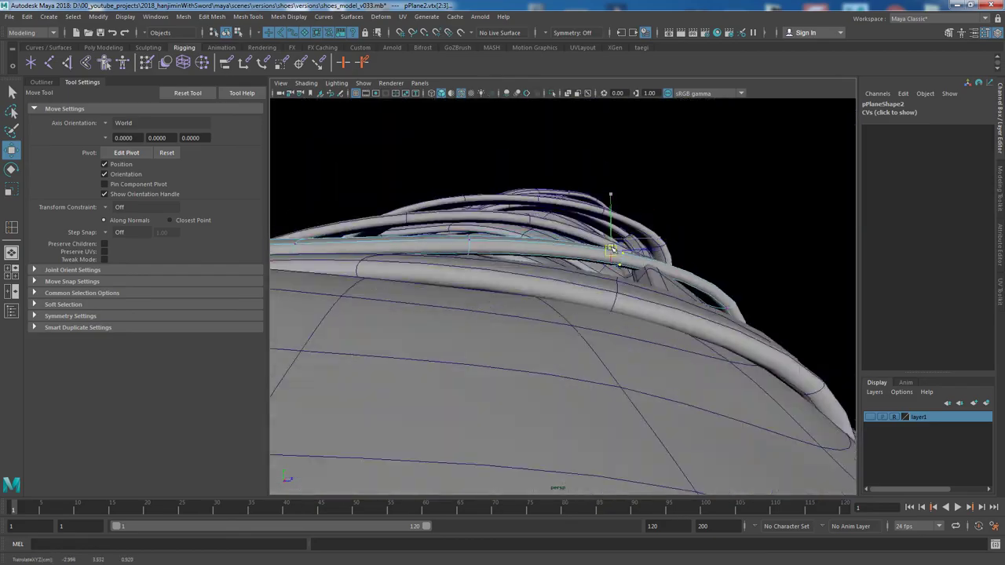
key(f)
mouse_move(681, 308)
alt+mouse_down()
mouse_move(611, 365)
mouse_move(469, 302)
alt+mouse_up()
Insert an edge loop across the pPlane2 strap and inspect it from several angles.
key(F8)
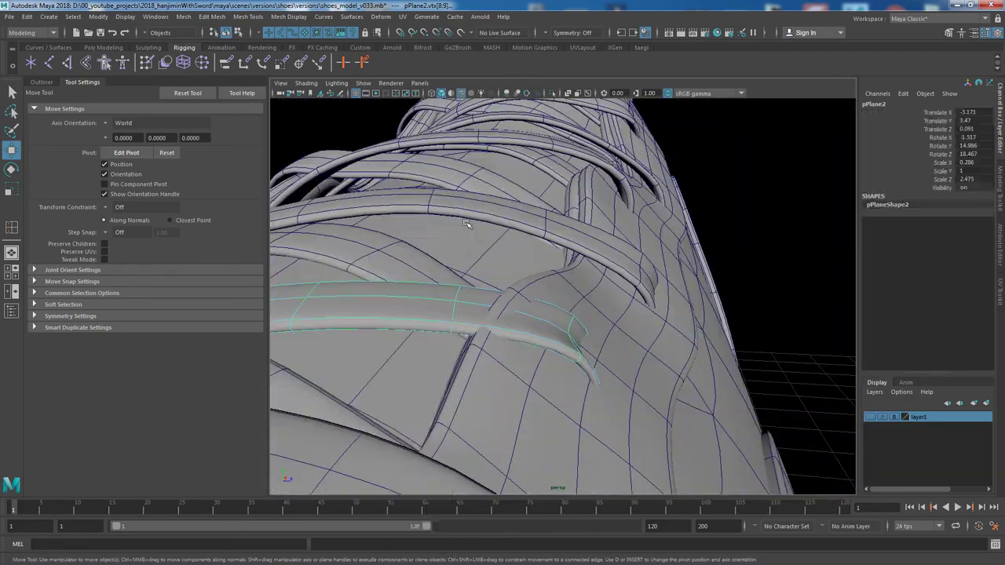
shift+right_click(469, 302)
click(403, 312)
click(488, 308)
key(w)
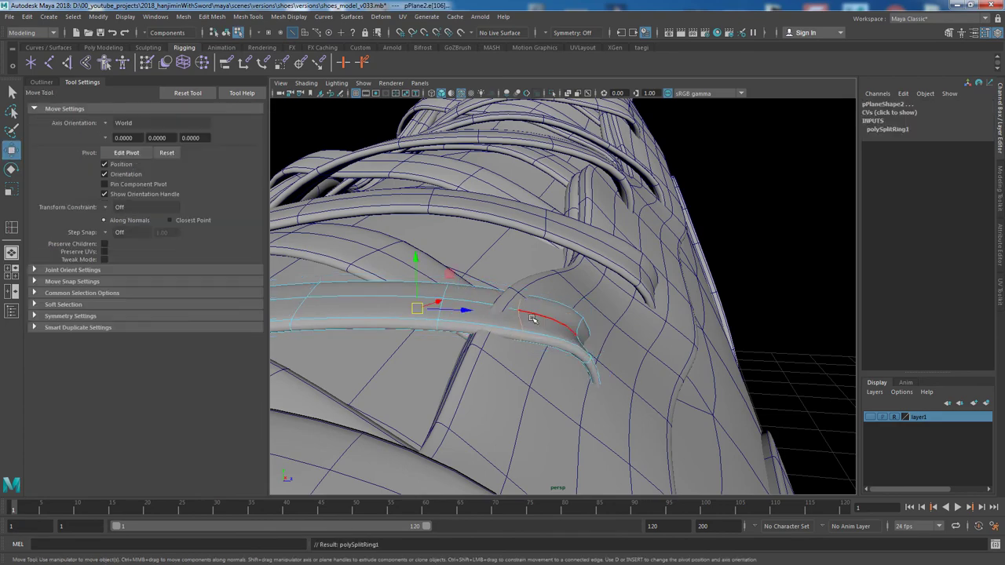
alt+drag(548, 275, 631, 281)
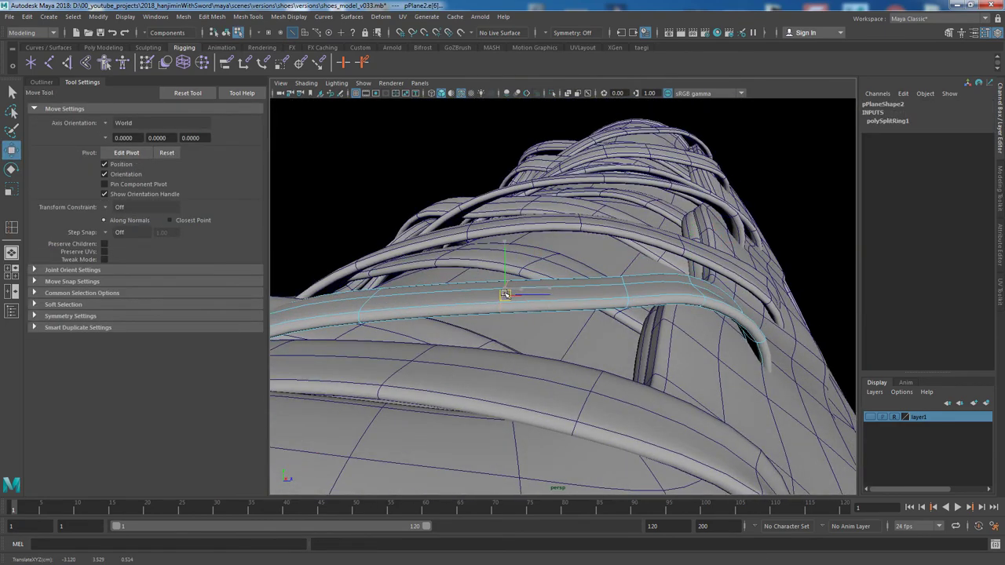
mouse_move(505, 293)
alt+mouse_down()
mouse_move(567, 369)
mouse_move(473, 377)
mouse_move(466, 325)
alt+mouse_up()
alt+drag(458, 289, 575, 321)
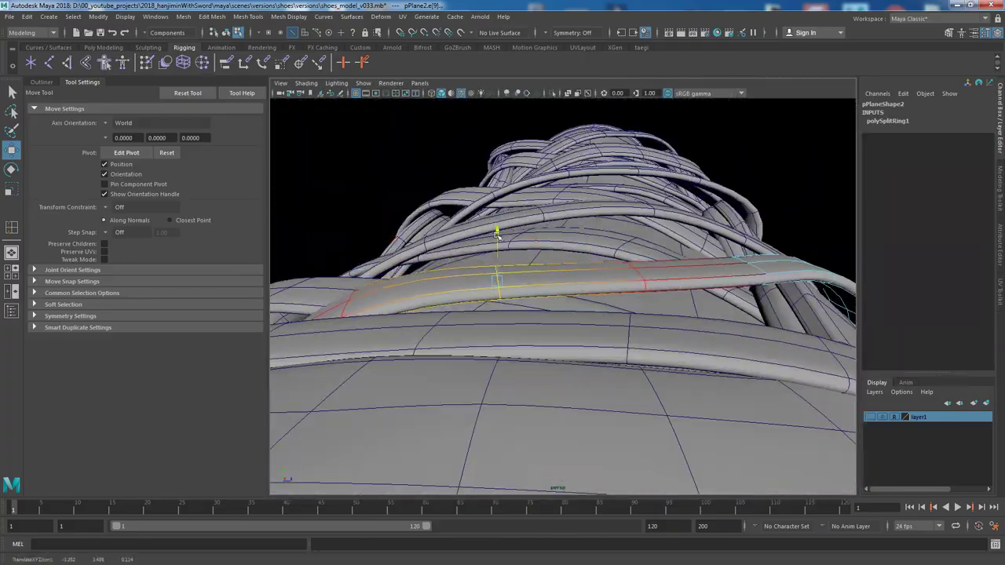
alt+drag(497, 233, 501, 382)
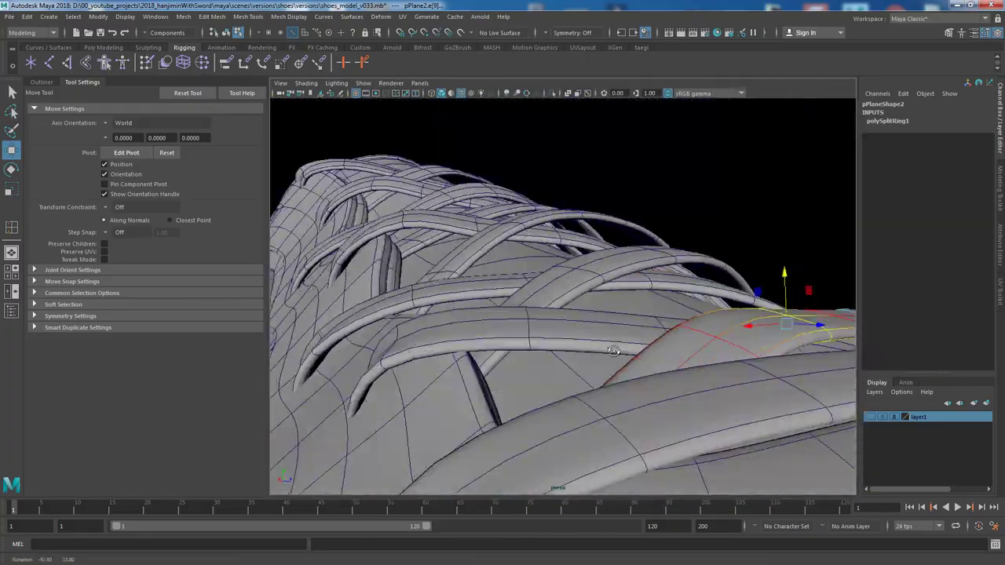
Add an edge loop to the pPlane7 strap and view it close up.
alt+drag(614, 351, 578, 382)
shift+right_drag(579, 385, 521, 384)
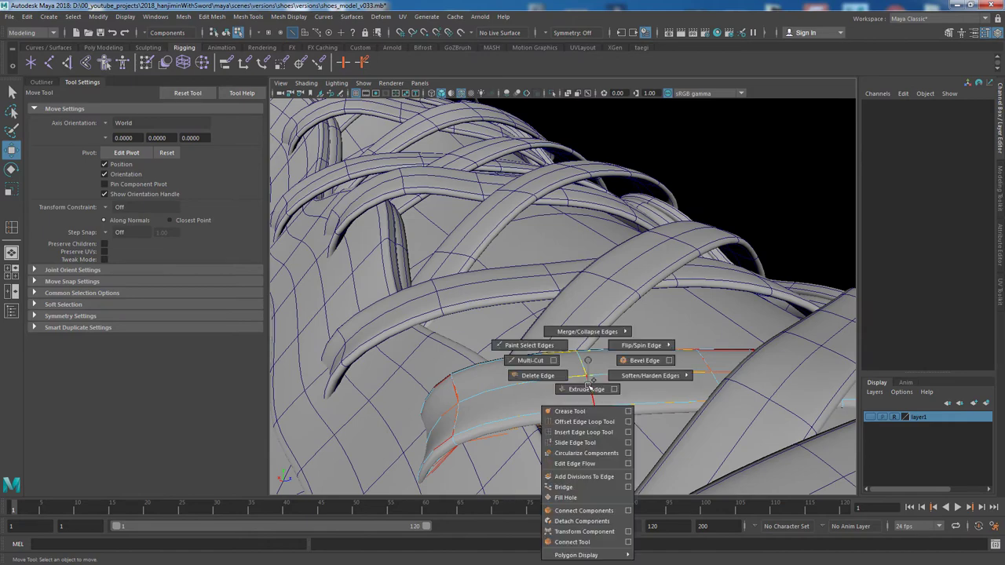
key(w)
mouse_move(543, 392)
alt+mouse_down()
mouse_move(555, 319)
mouse_move(583, 336)
alt+mouse_up()
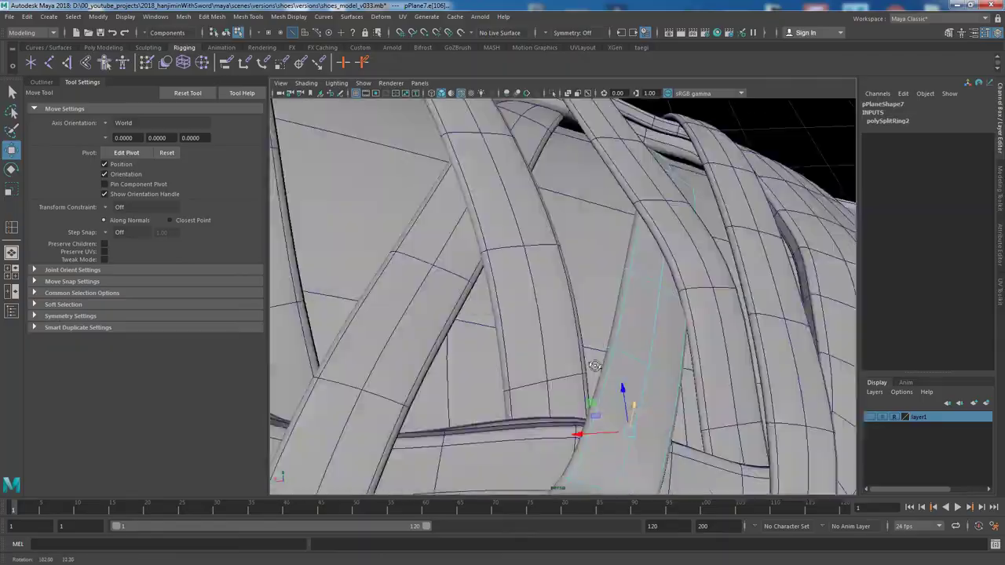
mouse_move(601, 379)
alt+mouse_down()
mouse_move(636, 383)
mouse_move(790, 306)
mouse_move(559, 263)
mouse_move(635, 292)
mouse_move(571, 248)
mouse_move(584, 204)
alt+mouse_up()
Scale the strap tip vertices sideways, then select the pPlane2 strap.
key(F8)
key(F8)
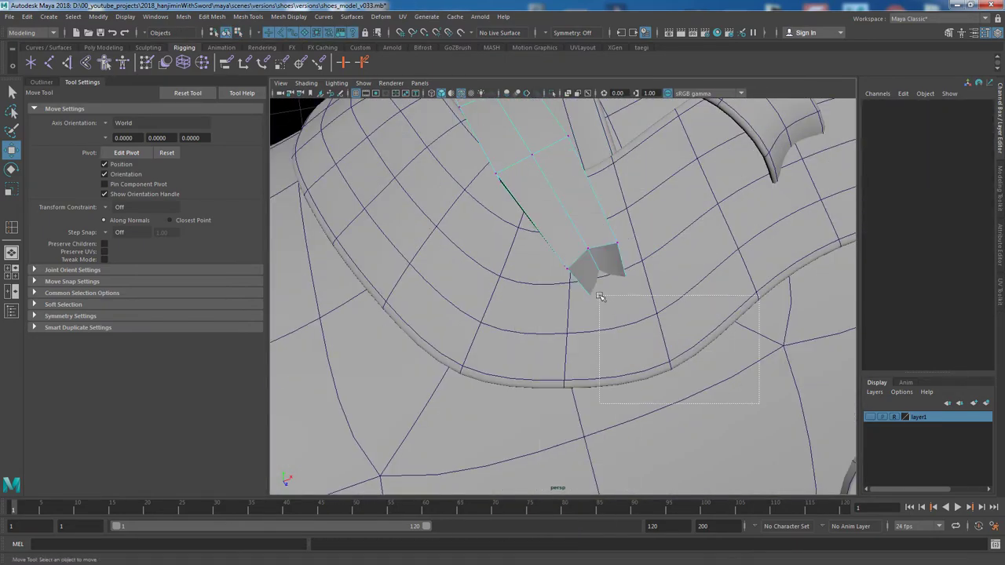
key(4)
key(r)
mouse_move(657, 279)
mouse_down()
mouse_move(673, 270)
mouse_move(587, 350)
mouse_move(438, 210)
mouse_move(624, 385)
mouse_up()
key(5)
key(F8)
click(514, 196)
mouse_move(514, 196)
alt+mouse_down()
mouse_move(640, 388)
mouse_move(494, 308)
mouse_move(471, 338)
alt+mouse_up()
Rotate and move pPlane7's tip vertices, then select the next pair of strap vertices.
click(495, 308)
key(F9)
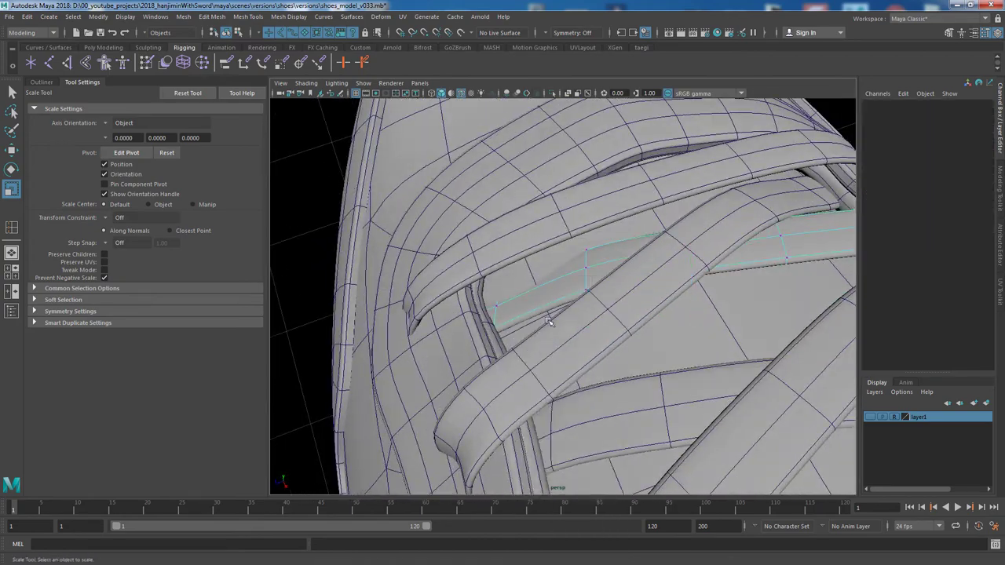
drag(409, 307, 520, 363)
key(4)
key(e)
scroll(451, 312, up, 3)
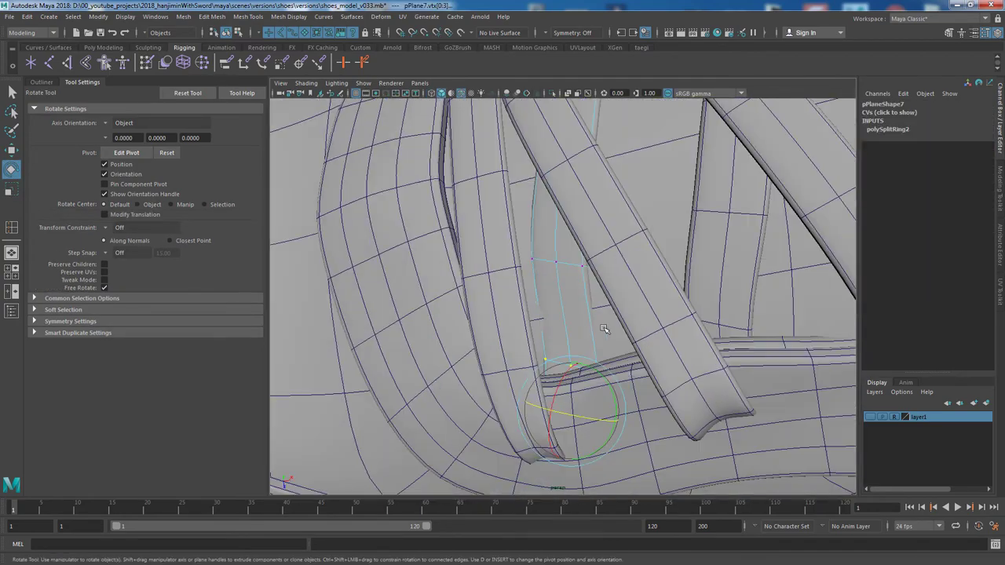
key(w)
mouse_move(556, 408)
alt+mouse_down()
mouse_move(458, 283)
mouse_move(560, 222)
mouse_move(626, 350)
alt+mouse_up()
mouse_move(584, 287)
alt+mouse_down()
mouse_move(688, 352)
mouse_move(633, 372)
mouse_move(596, 345)
mouse_move(668, 387)
mouse_move(558, 340)
mouse_move(540, 296)
alt+mouse_up()
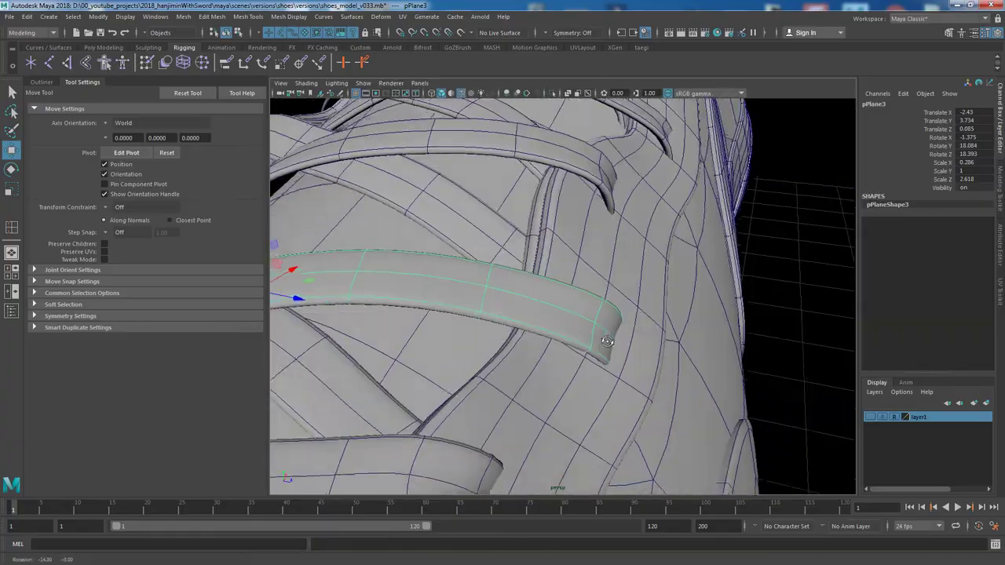
Insert a new edge loop across the pPlane3 strap.
shift+right_drag(540, 297, 485, 318)
click(538, 285)
mouse_move(538, 285)
alt+mouse_down()
mouse_move(503, 290)
mouse_move(607, 289)
mouse_move(565, 353)
mouse_move(576, 376)
mouse_move(700, 367)
mouse_move(510, 278)
mouse_move(573, 291)
alt+mouse_up()
key(q)
Add an edge loop across pPlane8 and push its edges against the shoe.
click(521, 333)
key(w)
mouse_move(498, 246)
alt+mouse_down()
mouse_move(469, 259)
mouse_move(579, 438)
mouse_move(666, 327)
mouse_move(605, 310)
mouse_move(583, 236)
mouse_move(717, 381)
mouse_move(578, 410)
mouse_move(572, 351)
mouse_move(640, 246)
alt+mouse_up()
mouse_move(699, 323)
alt+mouse_down()
mouse_move(540, 252)
mouse_move(620, 300)
mouse_move(533, 245)
alt+mouse_up()
Select and move edges on the pPlane2 strap so its end sits against the shoe.
click(538, 249)
key(F9)
click(538, 249)
click(533, 246)
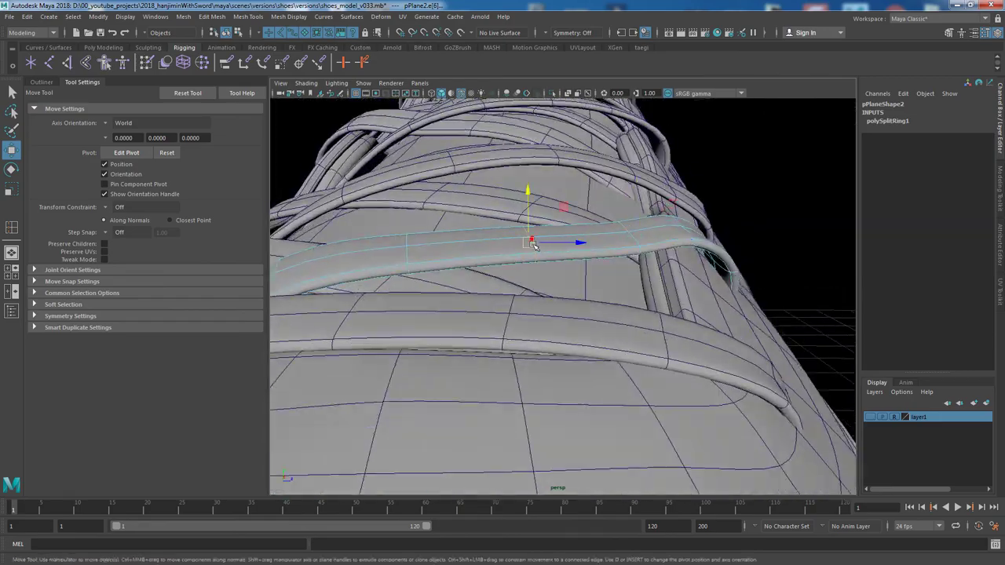
alt+drag(521, 197, 694, 275)
alt+drag(668, 225, 588, 314)
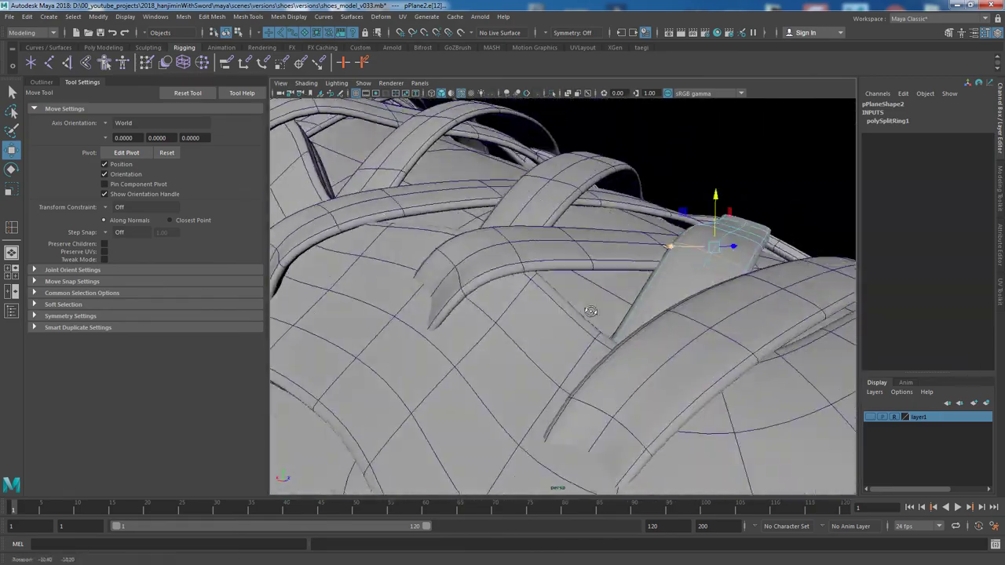
click(717, 228)
mouse_move(717, 227)
alt+mouse_down()
mouse_move(617, 285)
mouse_move(558, 256)
mouse_move(477, 187)
alt+mouse_up()
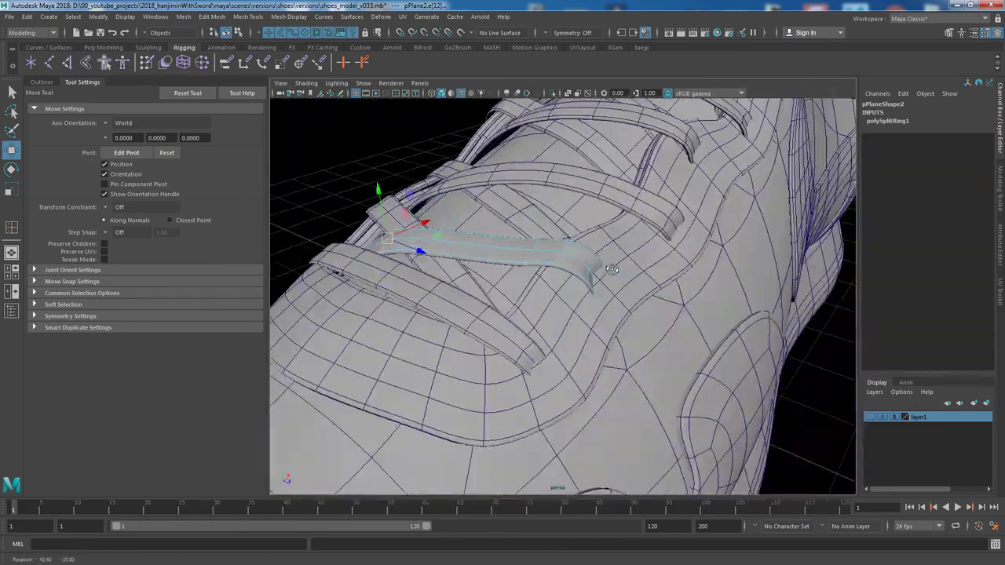
Scale the middle tip vertices and pPlane8's tip vertices to taper the strap ends.
key(r)
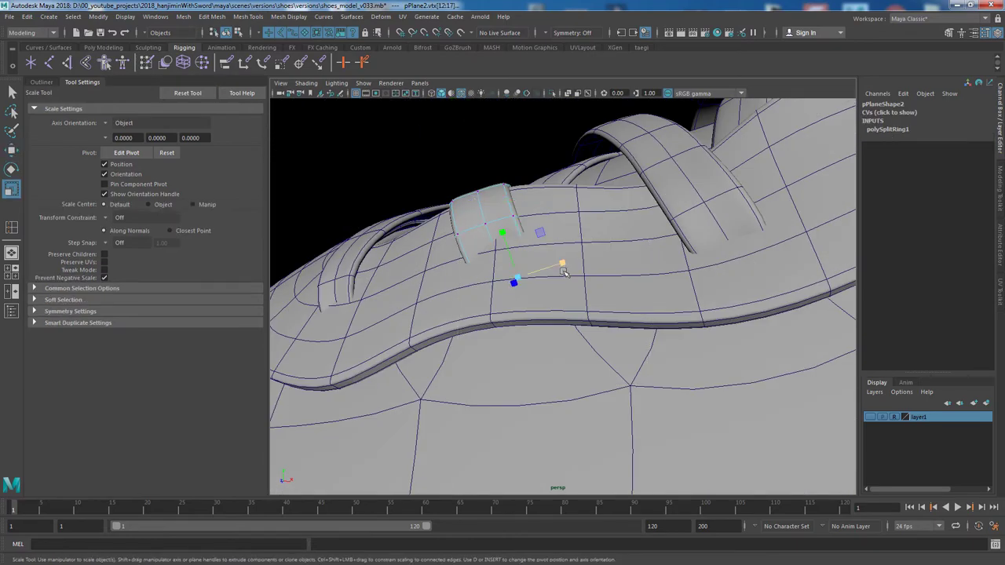
mouse_move(526, 304)
alt+mouse_down()
mouse_move(541, 291)
mouse_move(632, 325)
alt+mouse_up()
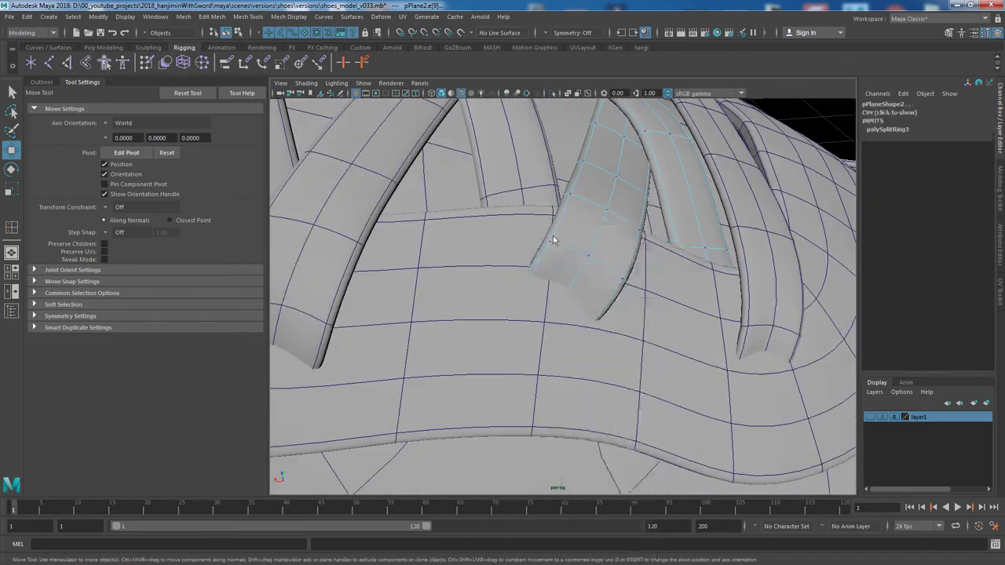
key(r)
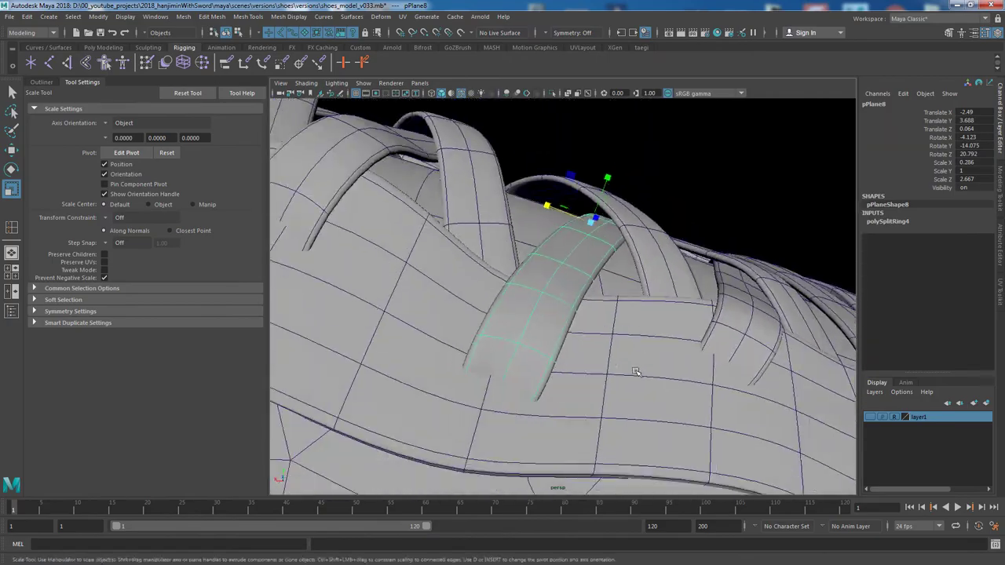
alt+drag(636, 371, 527, 397)
drag(528, 397, 484, 471)
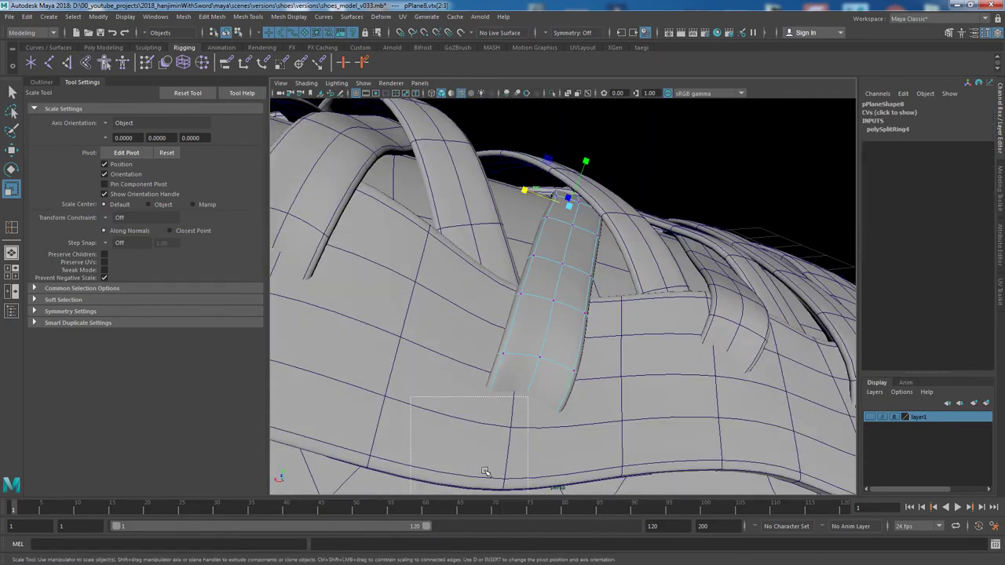
click(551, 335)
alt+drag(495, 348, 686, 422)
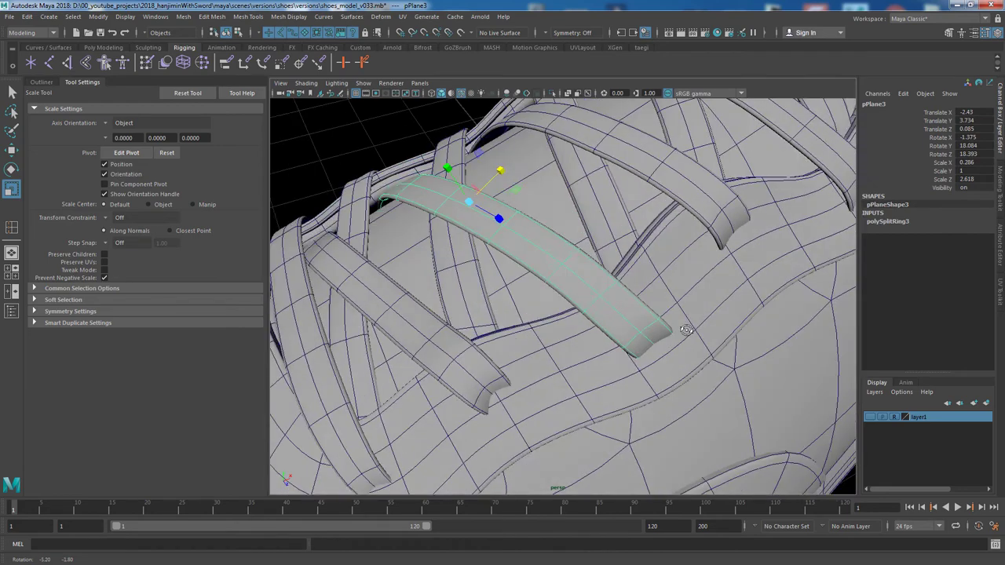
alt+drag(686, 330, 549, 290)
shift+right_drag(545, 287, 572, 273)
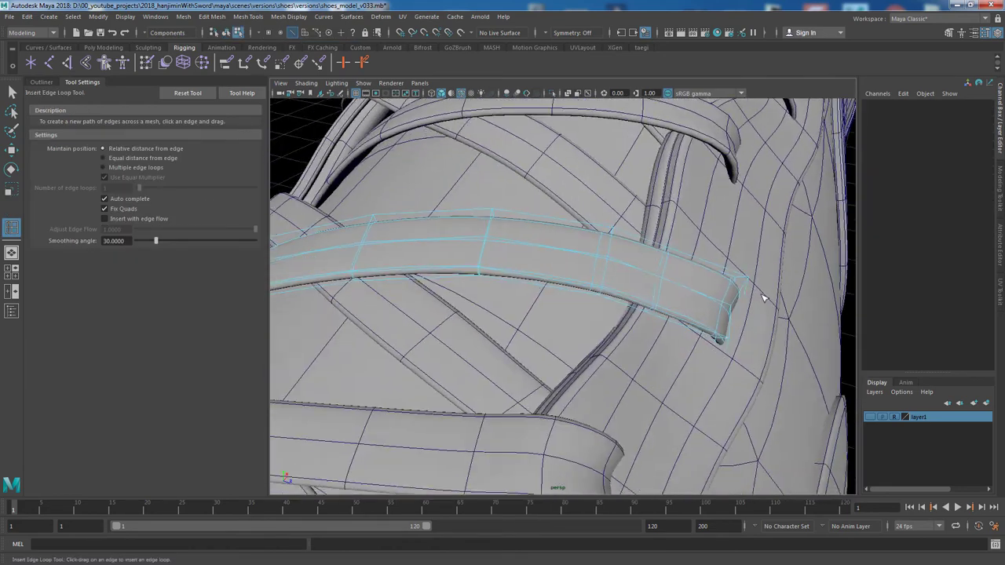
Insert a second edge loop across the pPlane3 strap.
alt+drag(716, 290, 761, 291)
key(q)
shift+right_drag(637, 257, 577, 270)
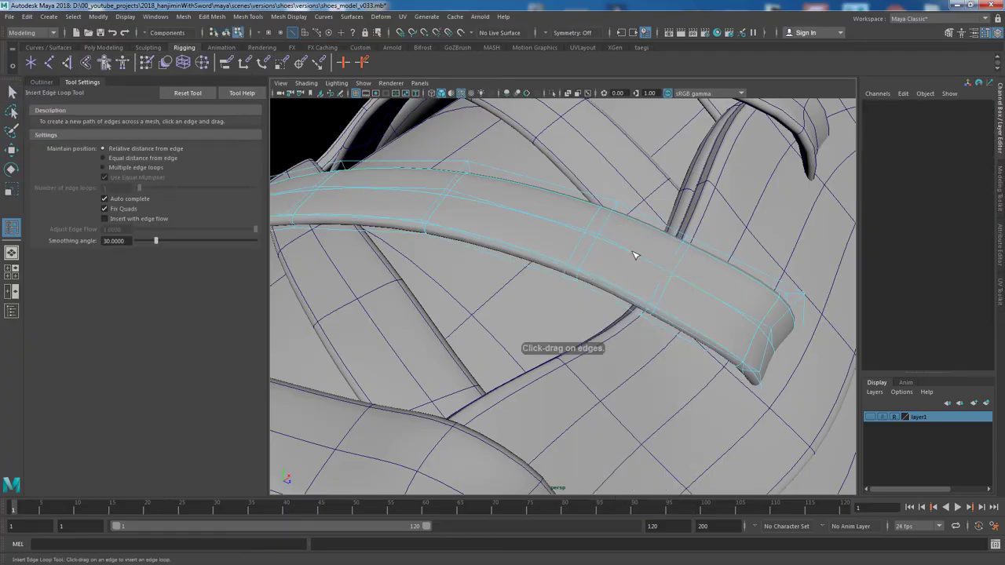
click(639, 267)
mouse_move(640, 267)
alt+mouse_down()
mouse_move(681, 308)
mouse_move(699, 309)
mouse_move(617, 303)
mouse_move(688, 276)
mouse_move(653, 334)
mouse_move(688, 287)
mouse_move(651, 292)
mouse_move(636, 339)
alt+mouse_up()
Move one of pPlane3's edges into place against the shoe.
key(q)
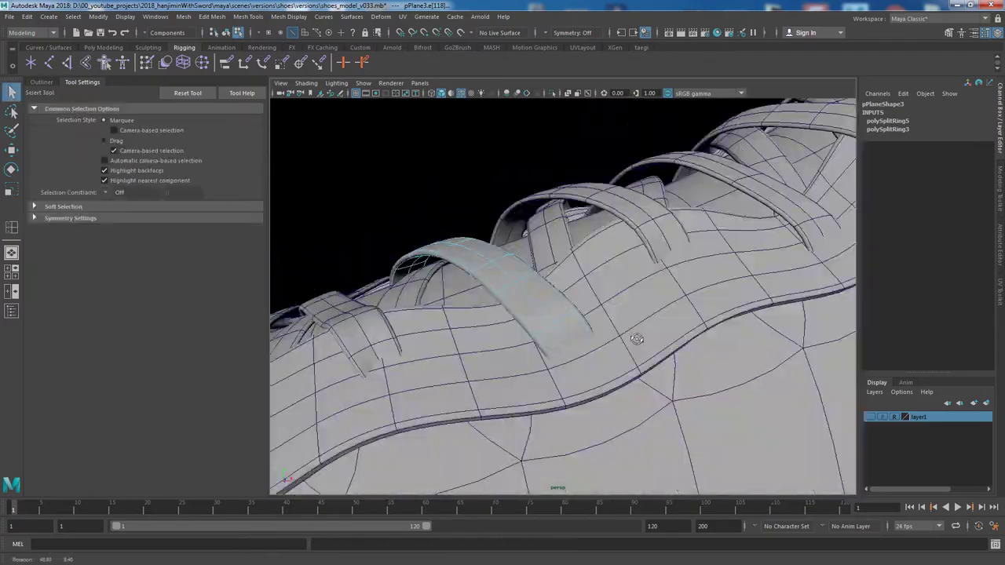
click(533, 328)
key(w)
mouse_move(533, 328)
alt+mouse_down()
mouse_move(661, 319)
mouse_move(595, 314)
mouse_move(560, 359)
mouse_move(500, 304)
mouse_move(741, 420)
alt+mouse_up()
click(742, 420)
mouse_move(627, 339)
alt+mouse_down()
mouse_move(536, 291)
mouse_move(534, 314)
mouse_move(471, 291)
mouse_move(471, 243)
mouse_move(585, 211)
mouse_move(656, 302)
alt+mouse_up()
Undo the last move, then scale the strap's tip vertices narrower.
key(ctrl+z)
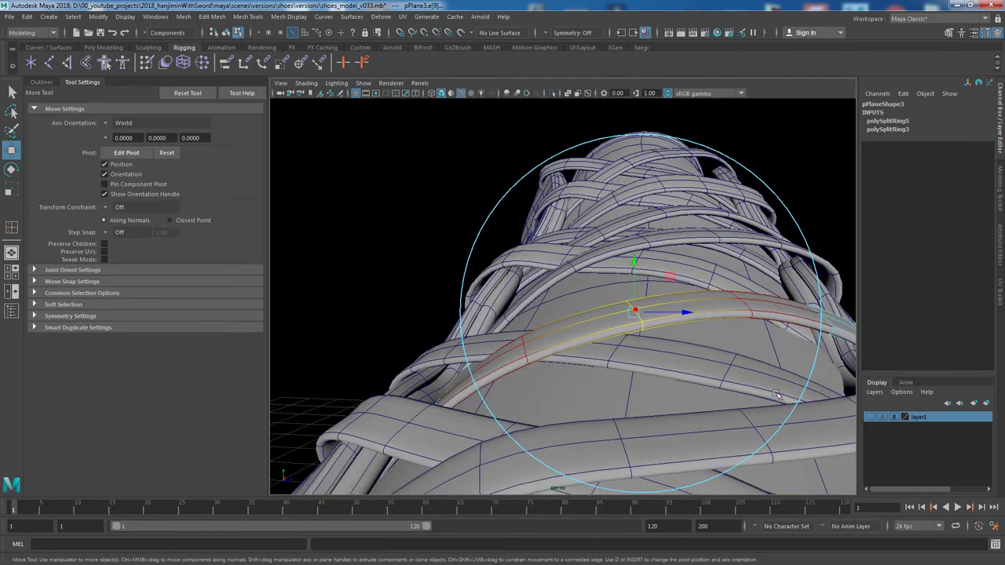
mouse_move(775, 394)
alt+mouse_down()
mouse_move(612, 285)
mouse_move(547, 280)
mouse_move(526, 322)
mouse_move(385, 377)
mouse_move(538, 280)
mouse_move(474, 262)
mouse_move(626, 298)
alt+mouse_up()
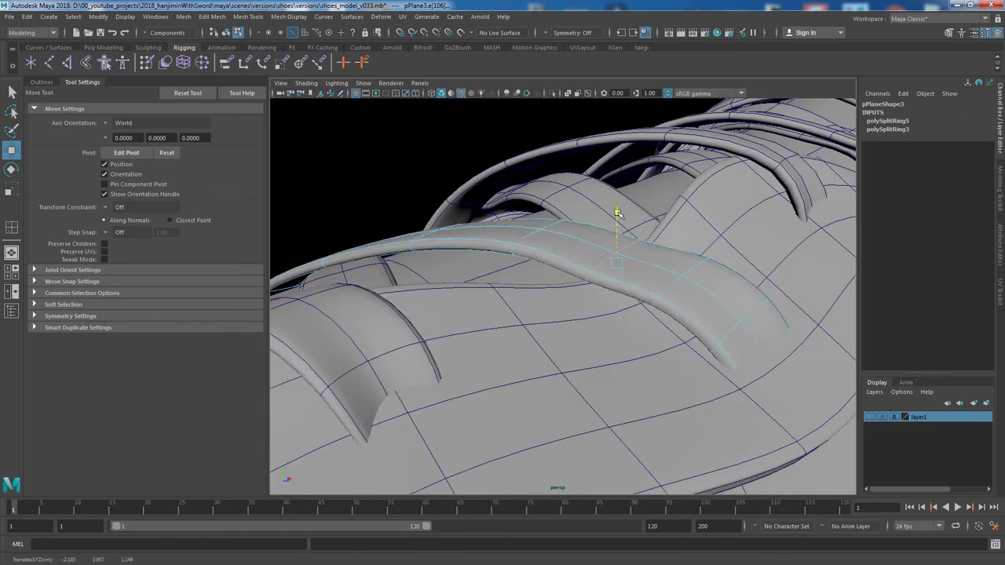
mouse_move(617, 214)
alt+mouse_down()
mouse_move(675, 219)
mouse_move(550, 259)
mouse_move(479, 240)
mouse_move(666, 281)
mouse_move(597, 250)
alt+mouse_up()
right_click(596, 249)
key(r)
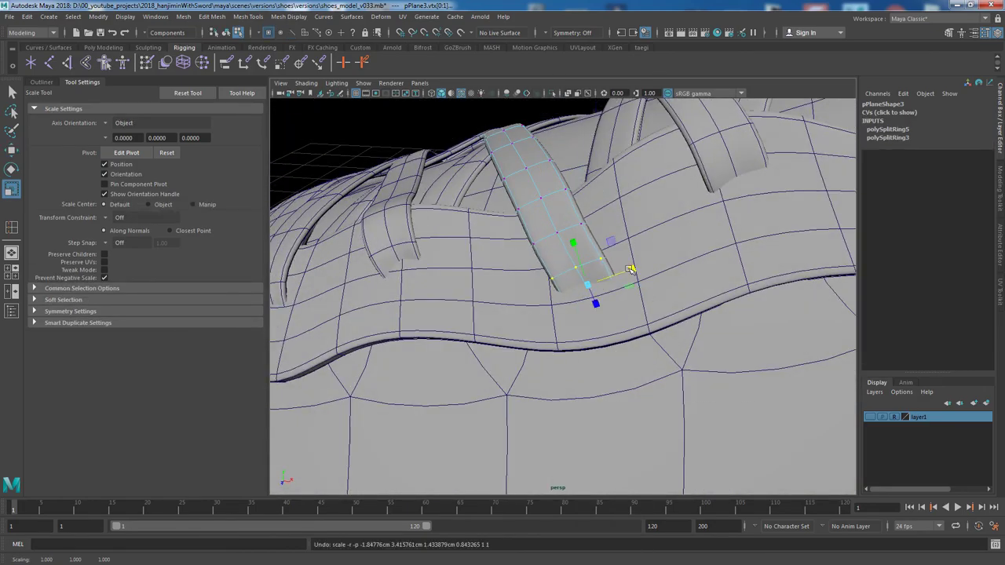
mouse_move(651, 303)
alt+mouse_down()
mouse_move(696, 313)
mouse_move(569, 267)
mouse_move(659, 393)
mouse_move(719, 310)
mouse_move(650, 326)
alt+mouse_up()
key(w)
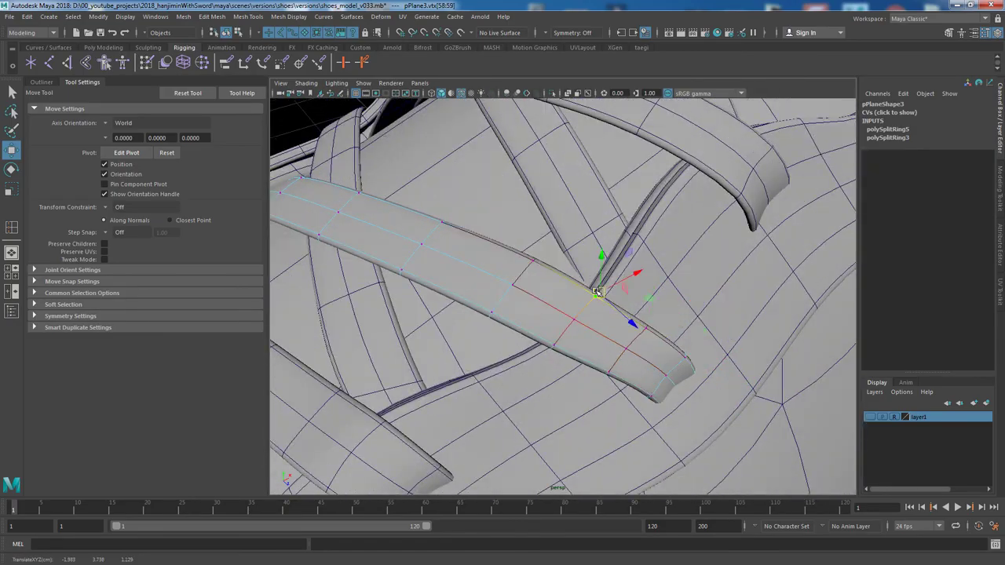
Select an edge loop across the lower strap.
alt+drag(596, 292, 514, 386)
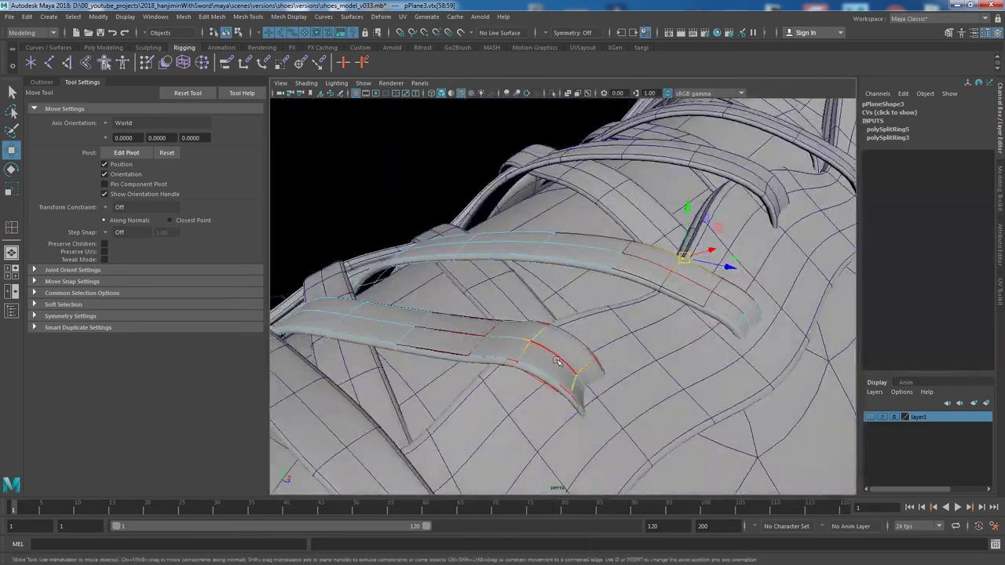
click(557, 361)
right_drag(541, 345, 537, 302)
click(530, 339)
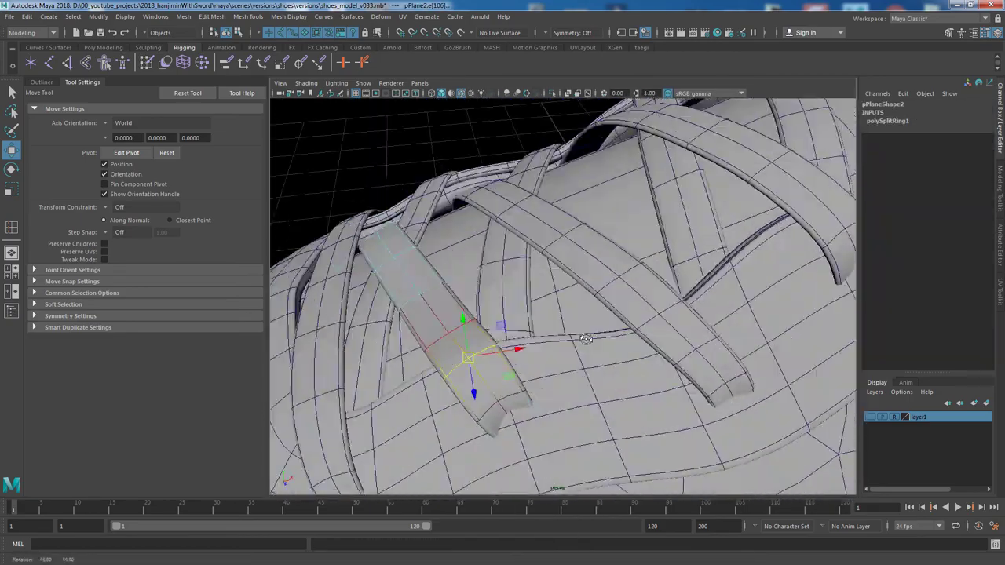
Move the selected strap-end edges to tuck against the shoe.
alt+drag(625, 362, 632, 304)
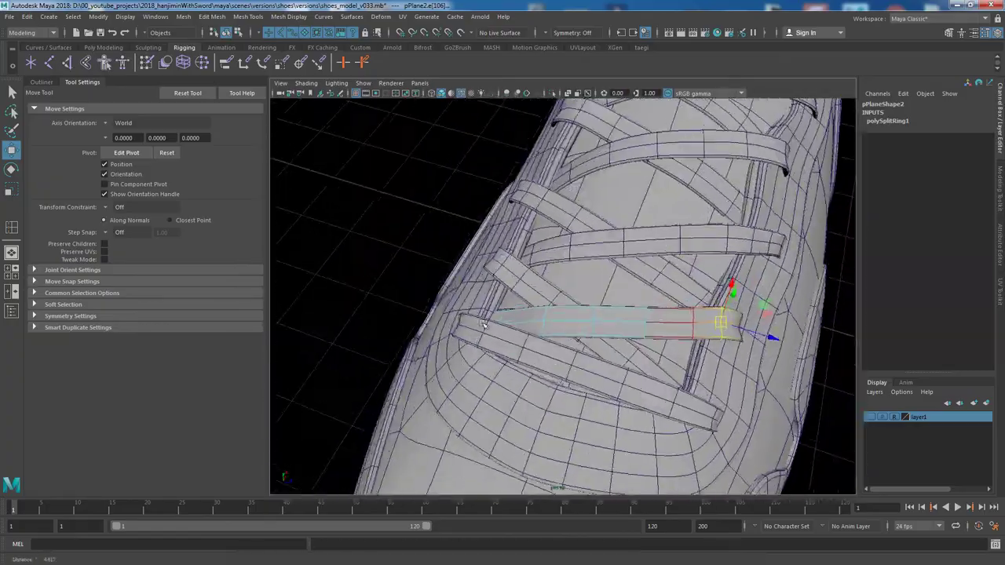
alt+drag(483, 323, 665, 363)
alt+drag(670, 414, 720, 321)
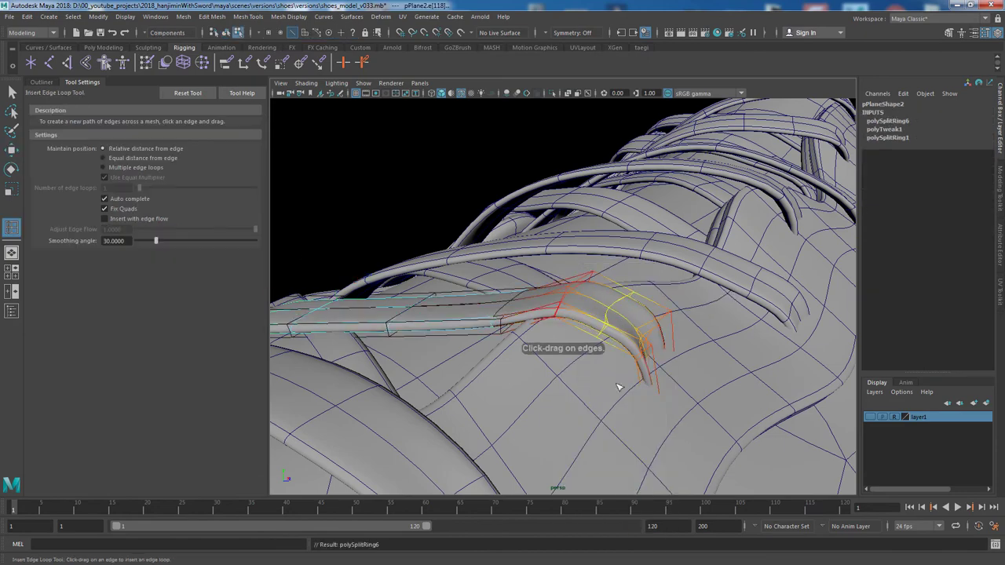
key(w)
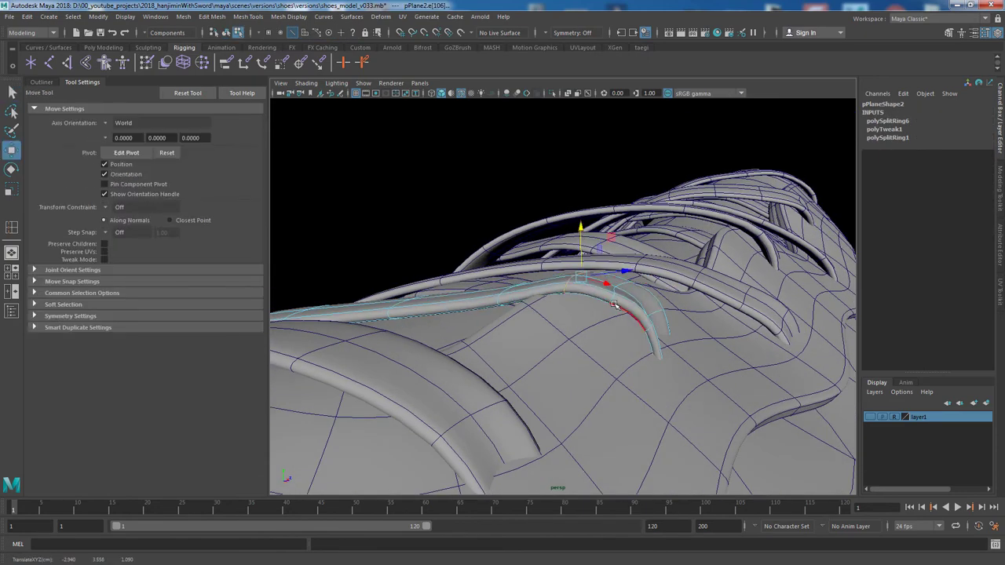
mouse_move(614, 305)
alt+mouse_down()
mouse_move(668, 347)
mouse_move(570, 366)
mouse_move(465, 291)
mouse_move(701, 328)
mouse_move(445, 366)
alt+mouse_up()
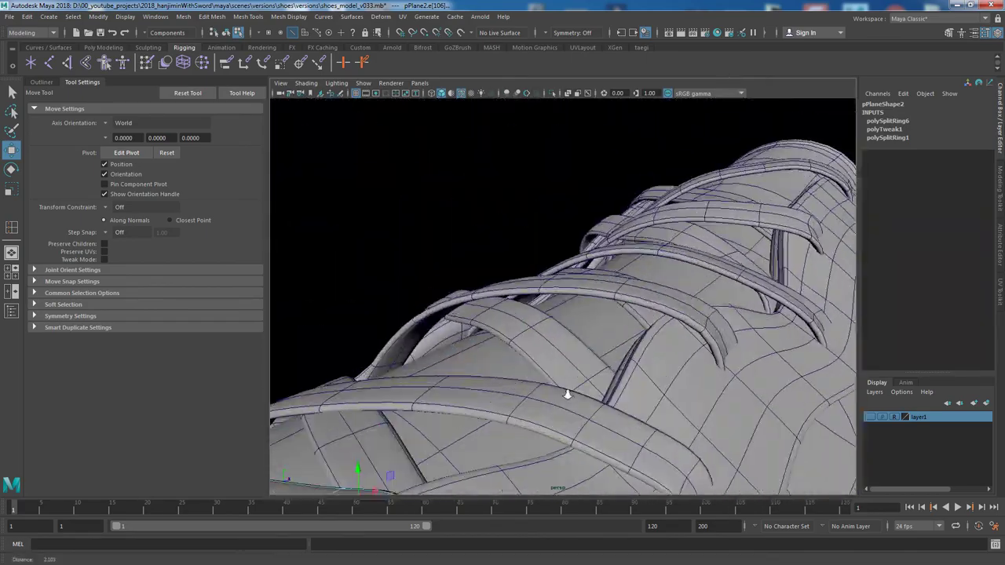
alt+drag(587, 317, 520, 348)
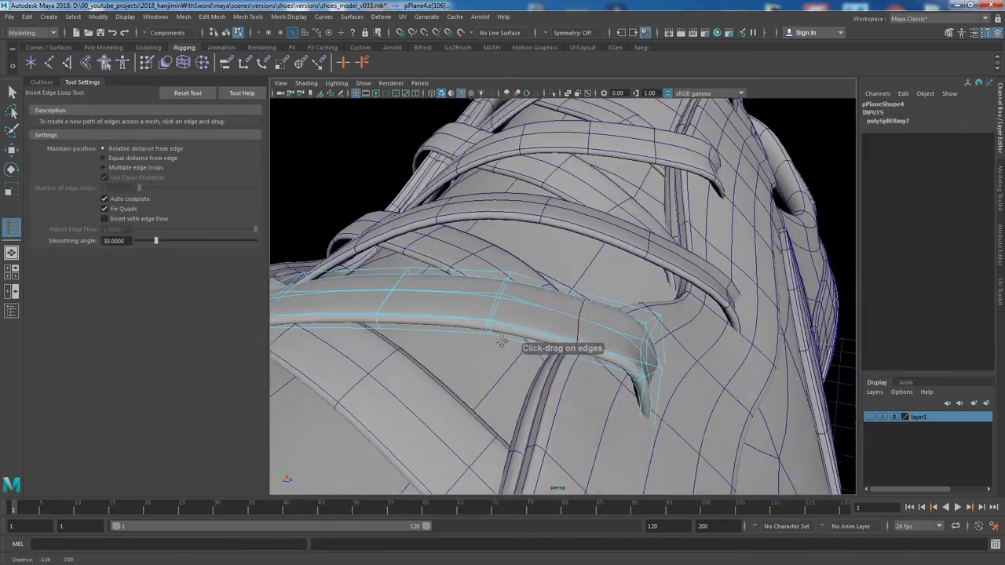
Insert an edge loop near the pPlane4 strap's tip and move the full loop.
key(q)
mouse_move(579, 331)
alt+mouse_down()
mouse_move(585, 299)
mouse_move(587, 320)
alt+mouse_up()
double_click(585, 299)
key(w)
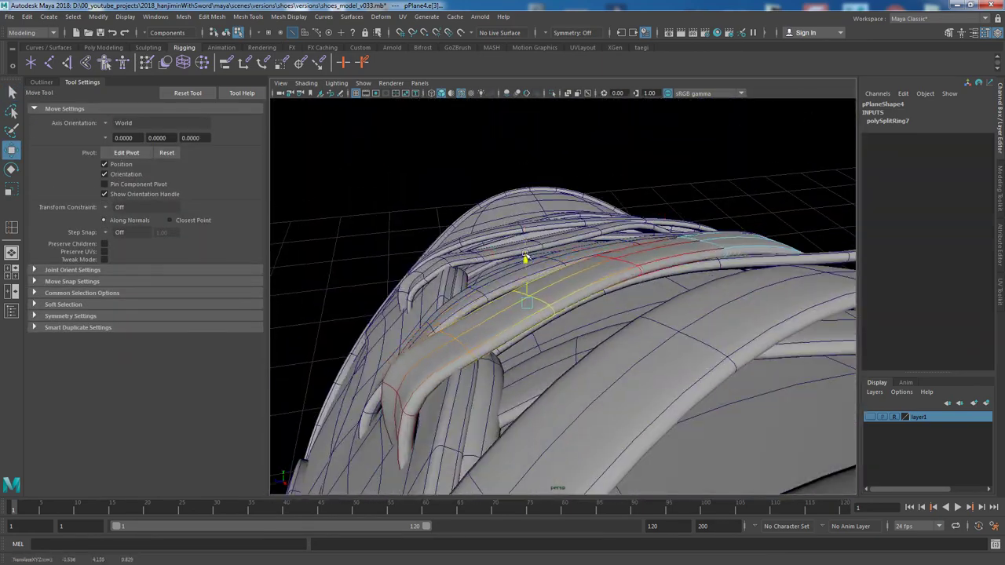
alt+drag(525, 257, 538, 259)
right_drag(539, 259, 534, 227)
mouse_move(533, 227)
alt+mouse_down()
mouse_move(685, 285)
mouse_move(691, 236)
mouse_move(674, 325)
alt+mouse_up()
key(f)
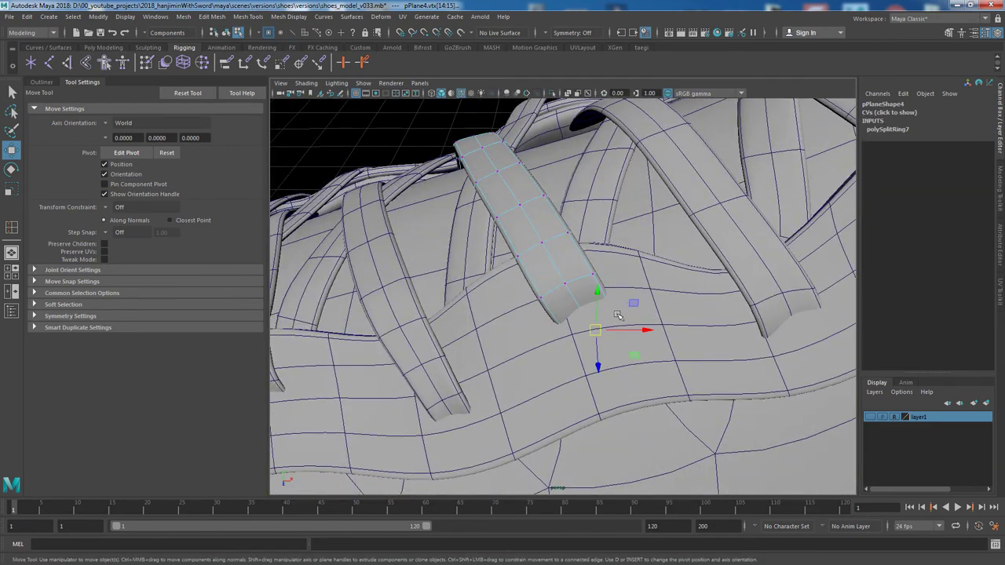
Scale the strap vertices with soft selection on, then move another full edge loop.
key(r)
key(b)
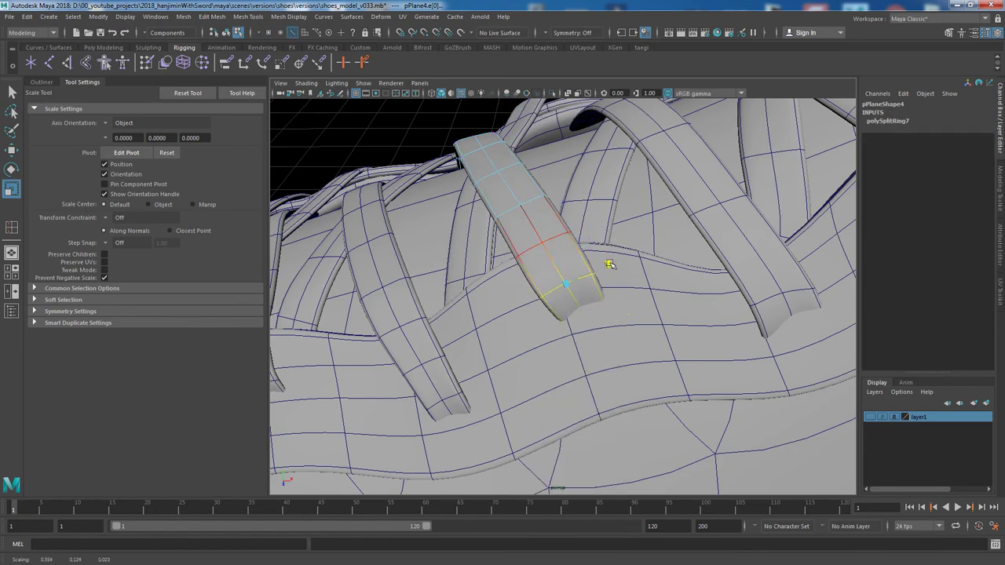
alt+drag(609, 265, 510, 374)
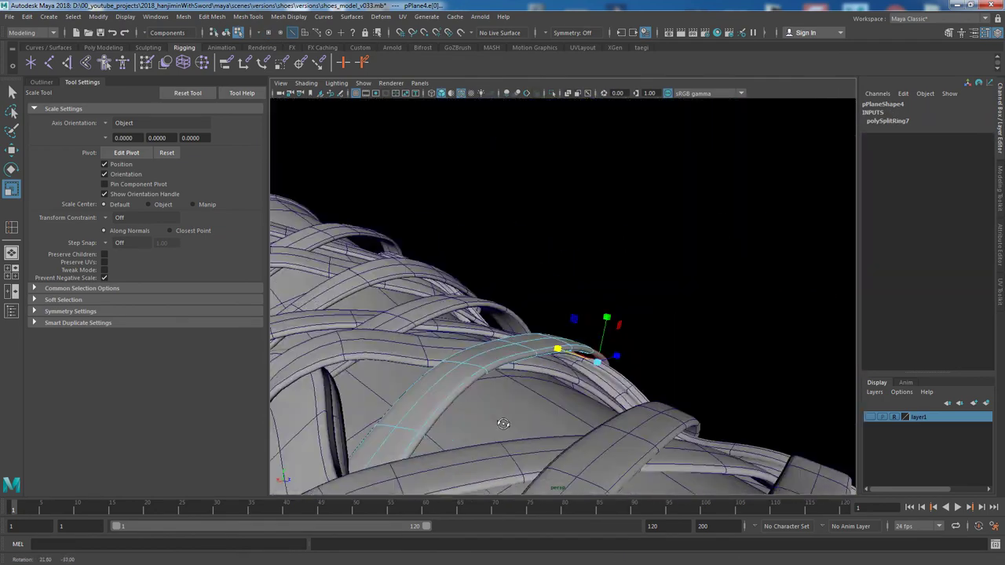
double_click(510, 373)
key(w)
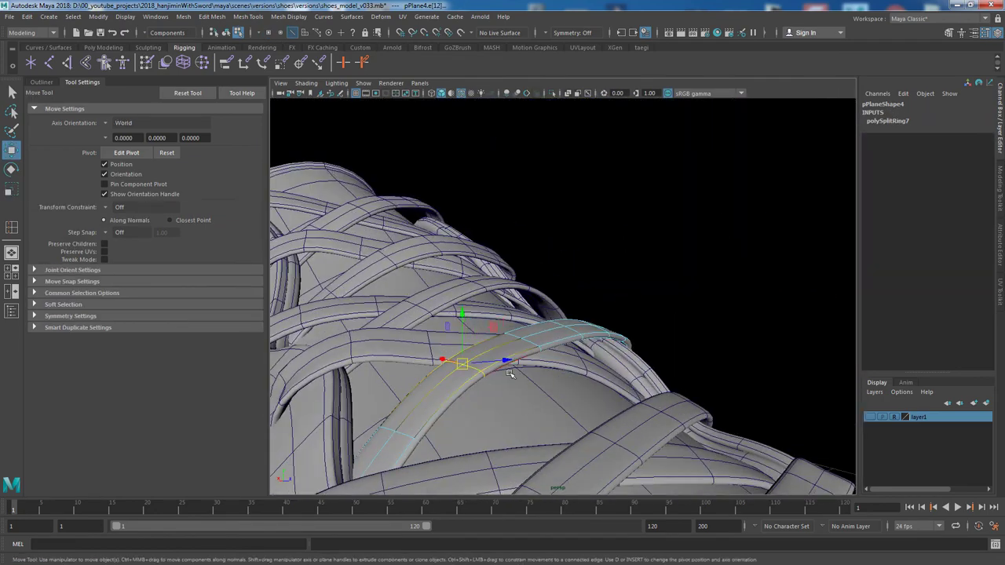
alt+drag(602, 406, 569, 375)
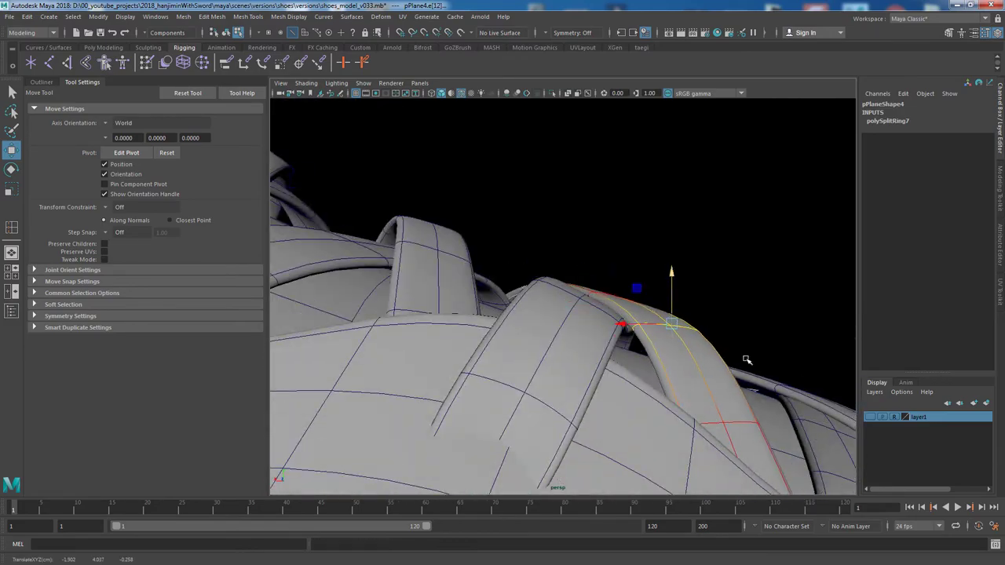
Insert an edge loop across the next strap, pPlane9.
alt+drag(746, 359, 613, 294)
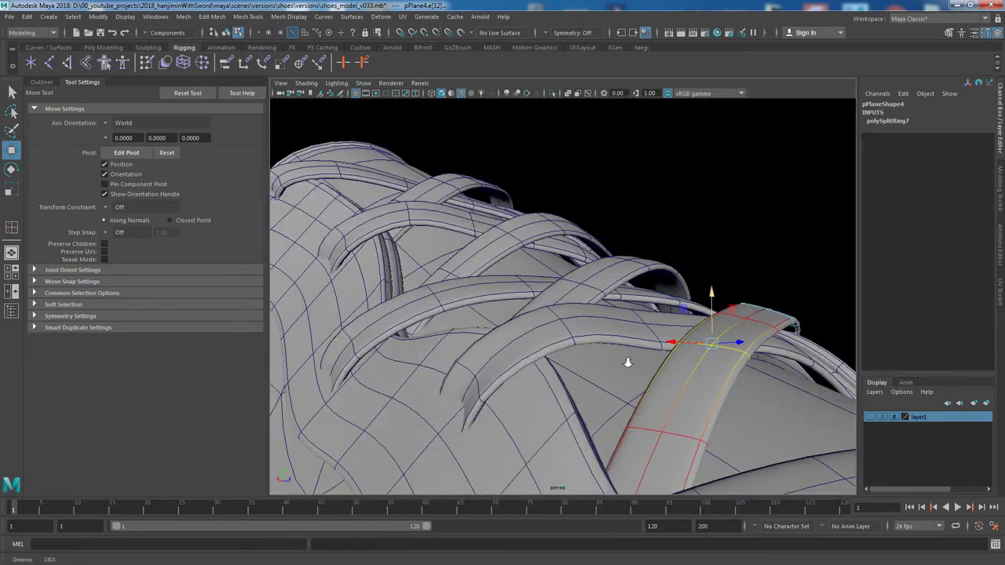
click(539, 343)
right_click(561, 236)
Select the new edge loop and scale the strap's tip vertices.
double_click(597, 314)
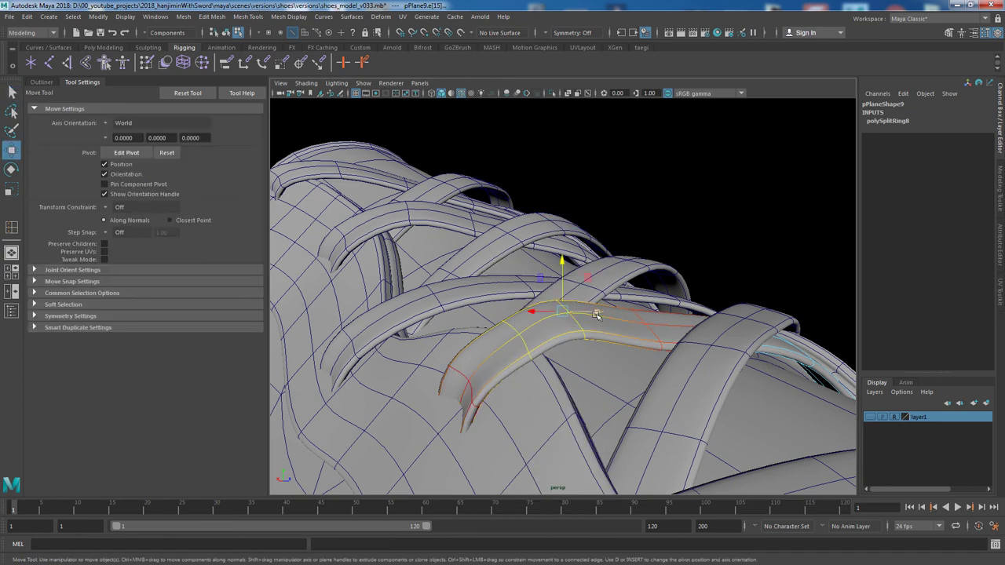
key(f)
alt+drag(558, 346, 650, 320)
drag(622, 543, 621, 542)
key(r)
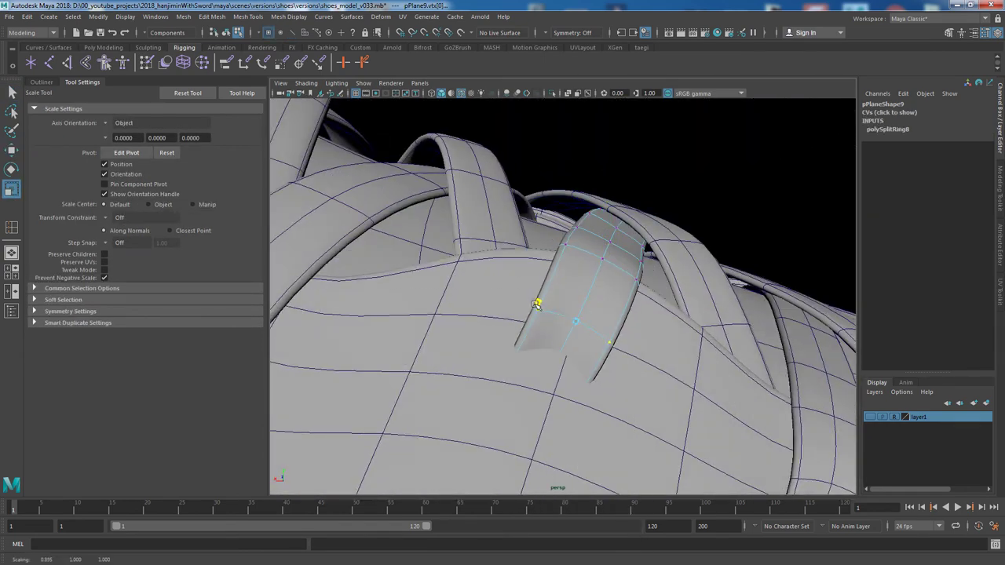
mouse_move(432, 330)
alt+mouse_down()
mouse_move(564, 278)
mouse_move(542, 343)
mouse_move(581, 394)
mouse_move(673, 304)
alt+mouse_up()
key(w)
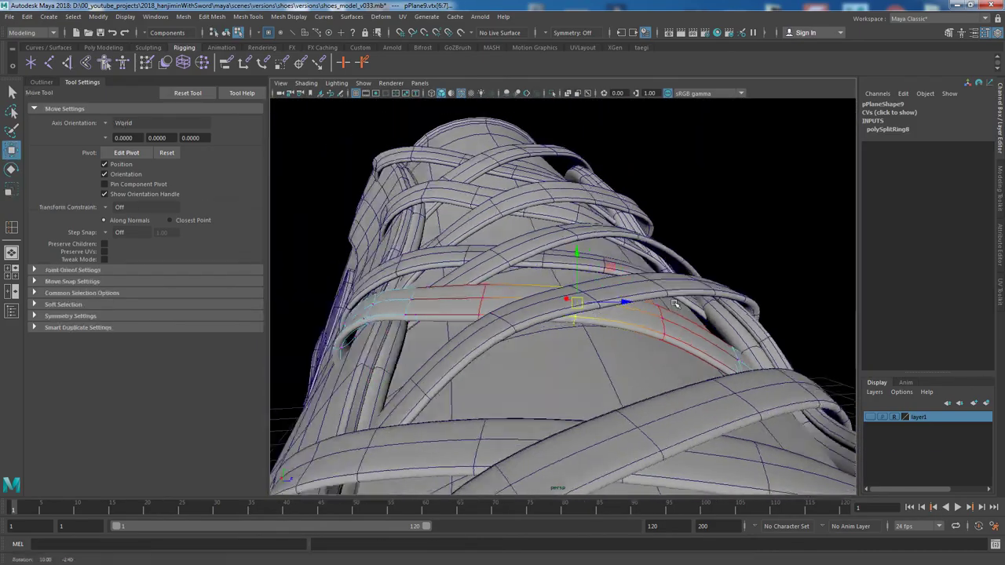
Select and move edge loops on the crossing strap, undoing one unwanted move.
mouse_move(496, 300)
alt+mouse_down()
mouse_move(482, 321)
mouse_move(722, 305)
alt+mouse_up()
alt+right_drag(722, 305, 712, 346)
mouse_move(712, 345)
alt+mouse_down()
mouse_move(588, 291)
mouse_move(465, 206)
alt+mouse_up()
click(561, 314)
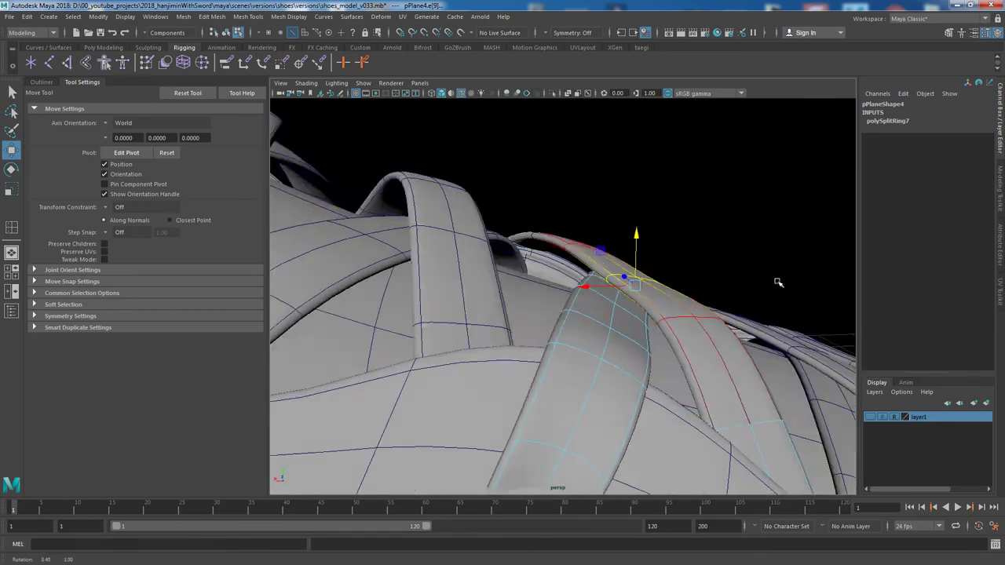
alt+drag(777, 283, 570, 262)
click(570, 263)
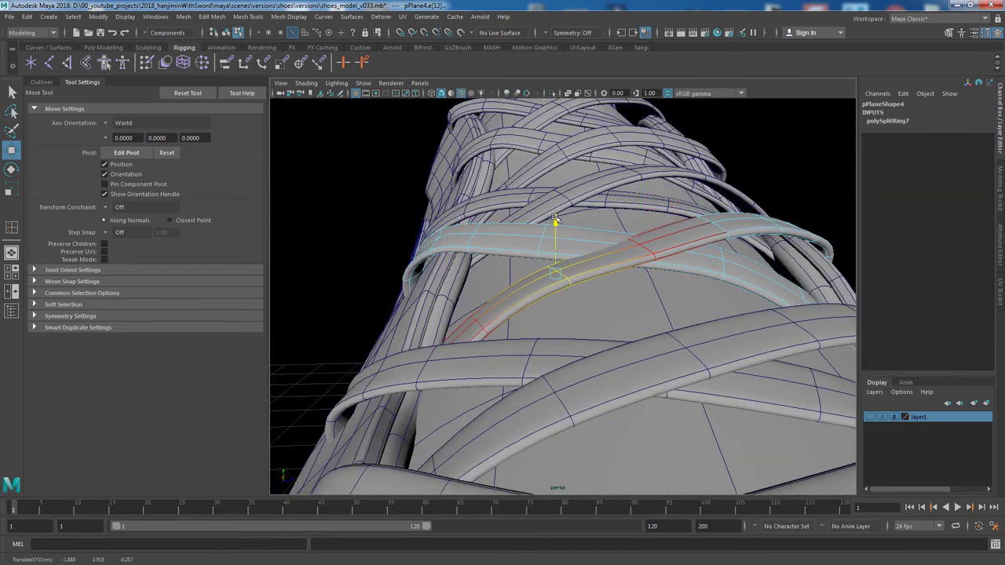
alt+drag(554, 221, 630, 287)
key(ctrl+z)
mouse_move(707, 269)
alt+mouse_down()
mouse_move(549, 266)
mouse_move(568, 288)
mouse_move(650, 274)
alt+mouse_up()
Rotate and move neighbouring edge loops so pPlane4 arches over the upper.
click(611, 277)
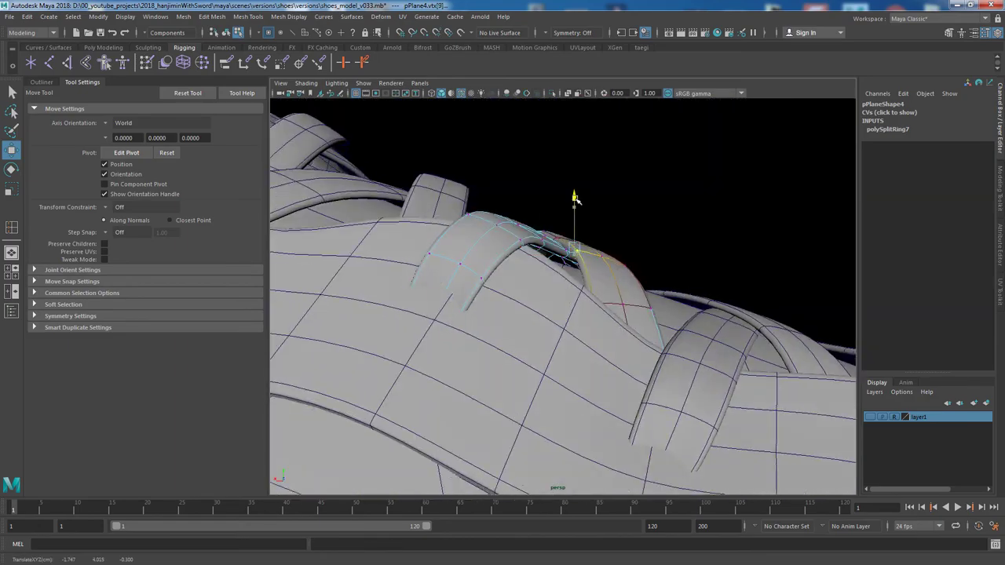
alt+drag(576, 200, 629, 360)
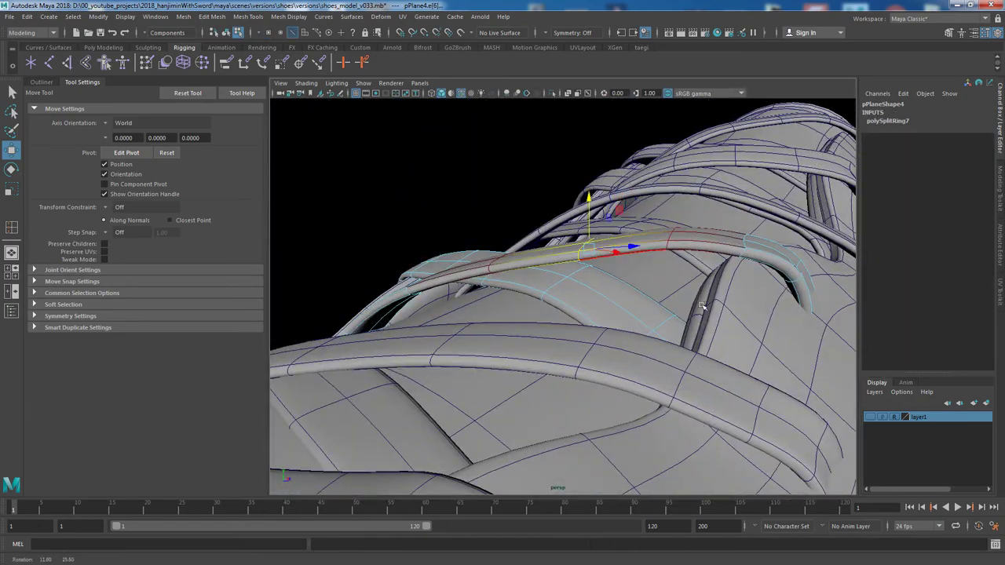
click(520, 298)
key(e)
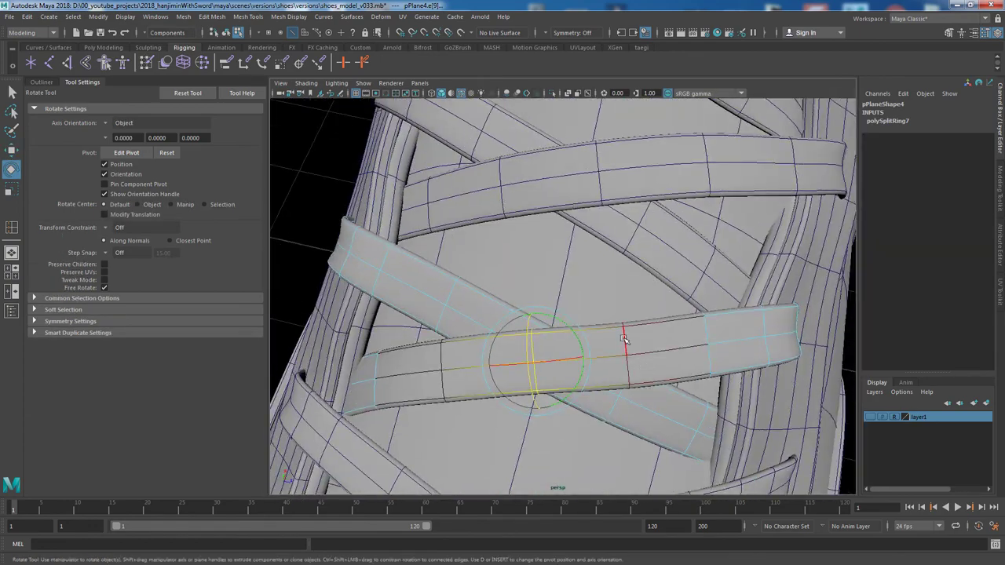
click(623, 339)
key(w)
alt+drag(624, 339, 736, 398)
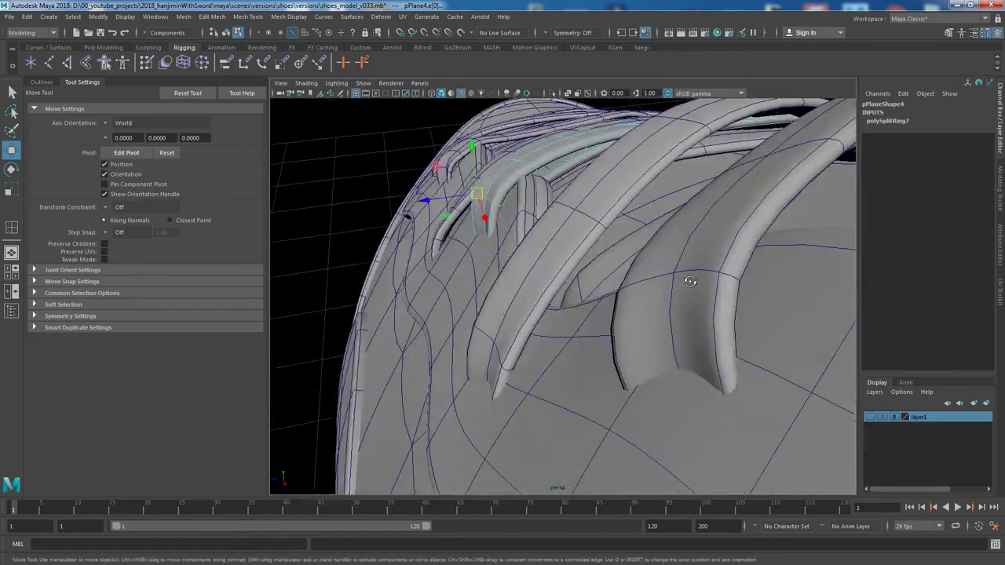
mouse_move(690, 281)
alt+mouse_down()
mouse_move(841, 274)
mouse_move(699, 303)
mouse_move(589, 240)
mouse_move(605, 224)
alt+mouse_up()
Delete the extra edge loop from the strap and select the lace's vertices for scaling.
shift+right_drag(605, 225, 672, 242)
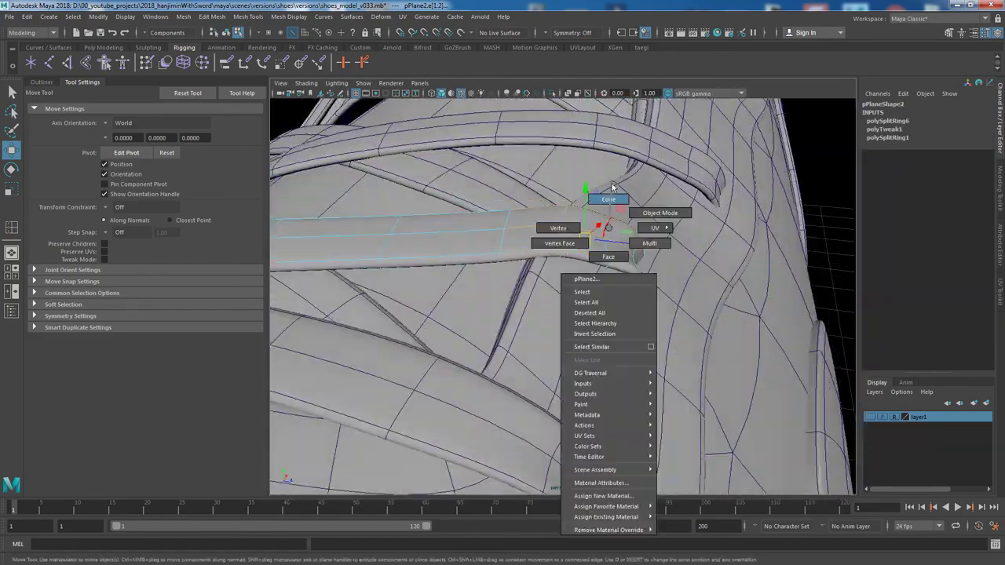
mouse_move(673, 243)
alt+mouse_down()
mouse_move(642, 361)
mouse_move(666, 341)
alt+mouse_up()
right_drag(539, 252, 503, 249)
mouse_move(510, 314)
mouse_down()
mouse_move(604, 386)
mouse_move(550, 353)
mouse_move(565, 314)
mouse_move(635, 306)
mouse_move(620, 314)
mouse_move(617, 346)
mouse_move(565, 314)
mouse_move(555, 278)
mouse_move(601, 294)
mouse_up()
key(alt+grave)
key(Escape)
key(r)
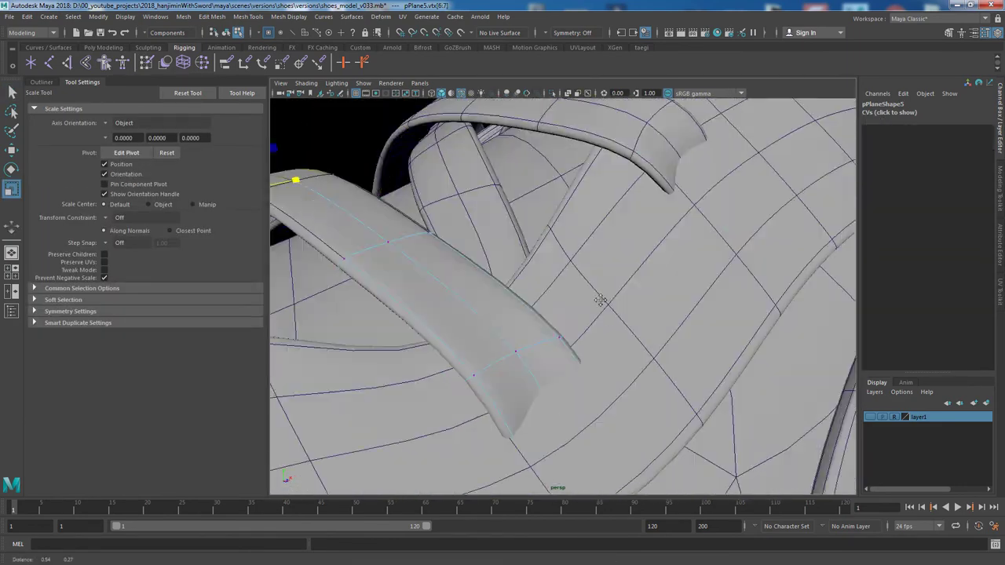
Try an edge loop on another strap, slide it toward the end, then undo.
shift+right_drag(429, 296, 398, 314)
alt+drag(398, 314, 448, 253)
shift+right_drag(448, 253, 471, 235)
click(587, 285)
mouse_move(464, 312)
alt+mouse_down()
mouse_move(587, 285)
mouse_move(611, 327)
mouse_move(538, 336)
mouse_move(571, 314)
mouse_move(580, 213)
alt+mouse_up()
key(q)
key(ctrl+z)
Add an edge loop across pPlane10 and lift it to follow the shoe's upper.
key(F8)
shift+right_drag(581, 213, 587, 332)
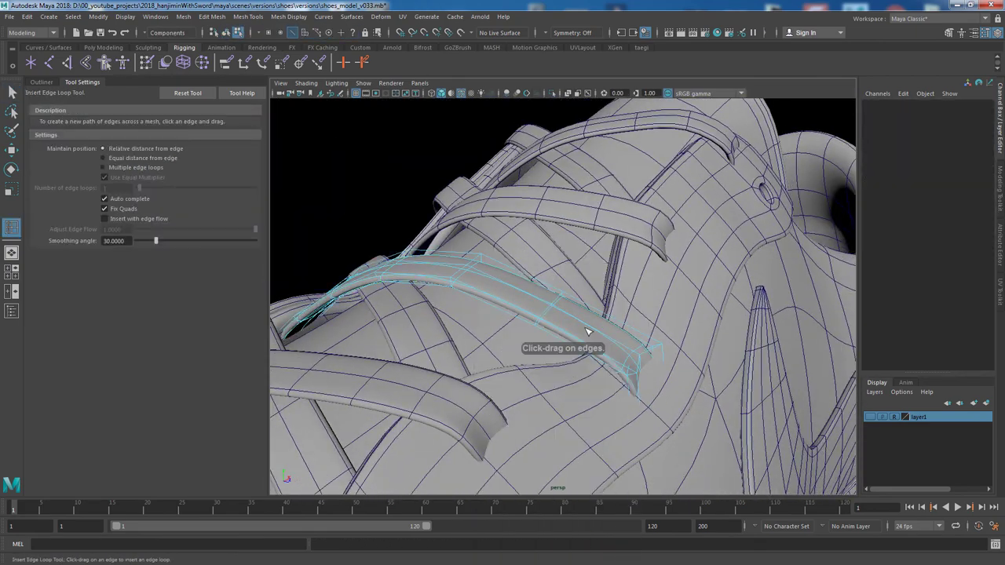
mouse_move(663, 412)
alt+mouse_down()
mouse_move(596, 353)
mouse_move(557, 336)
mouse_move(555, 310)
alt+mouse_up()
key(q)
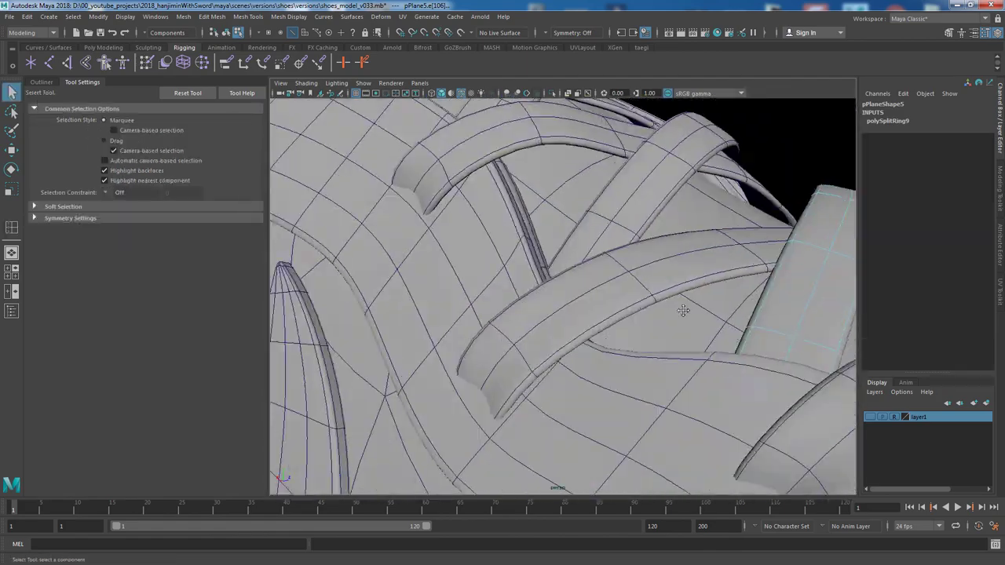
shift+right_drag(555, 310, 495, 298)
drag(497, 321, 550, 314)
alt+drag(549, 313, 638, 341)
key(w)
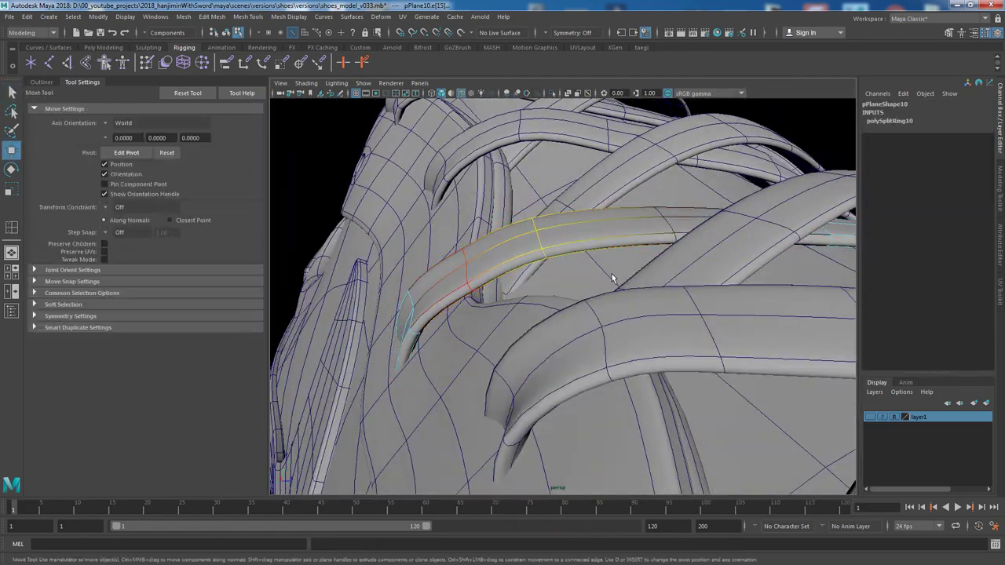
mouse_move(609, 278)
alt+mouse_down()
mouse_move(611, 317)
mouse_move(618, 265)
mouse_move(497, 298)
mouse_move(538, 258)
mouse_move(545, 299)
mouse_move(567, 311)
mouse_move(511, 235)
mouse_move(515, 292)
mouse_move(516, 265)
mouse_move(640, 219)
mouse_move(629, 284)
alt+mouse_up()
key(F8)
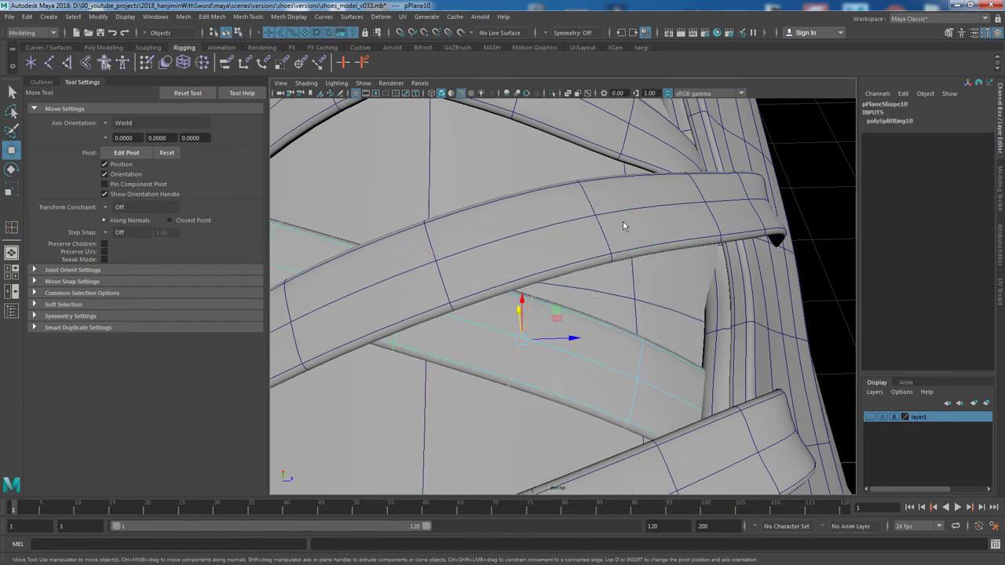
mouse_move(623, 222)
alt+mouse_down()
mouse_move(679, 299)
mouse_move(718, 244)
mouse_move(598, 249)
alt+mouse_up()
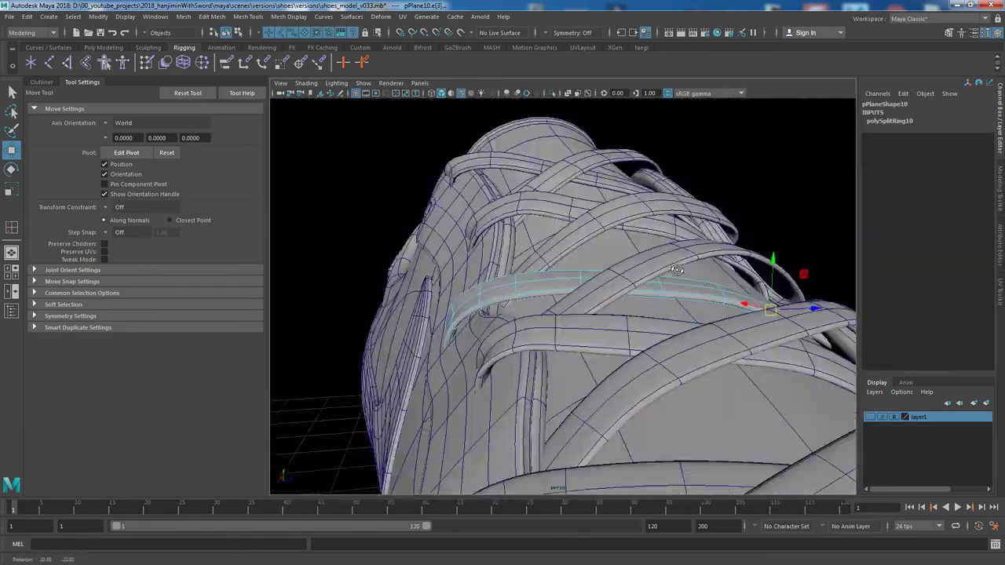
Tilt the front strap's tip down toward the shoe and scale its end narrower.
click(598, 248)
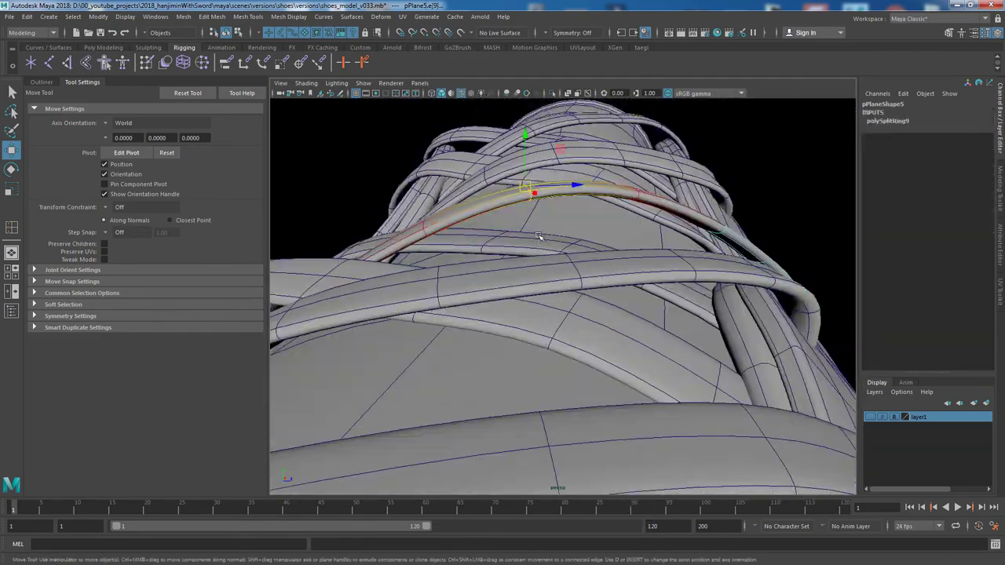
alt+drag(526, 173, 623, 286)
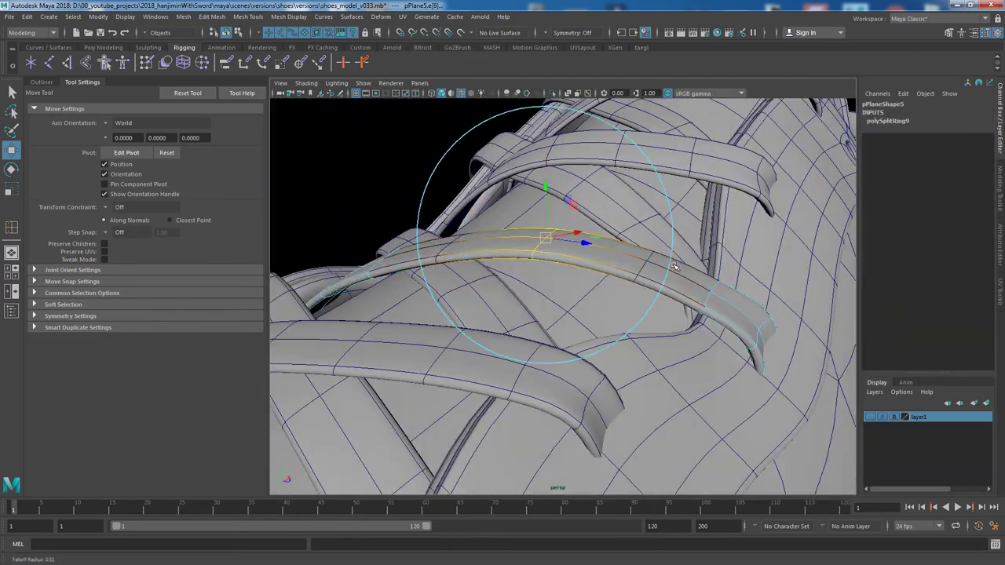
mouse_move(594, 396)
alt+mouse_down()
mouse_move(520, 290)
mouse_move(725, 274)
mouse_move(610, 274)
mouse_move(590, 246)
mouse_move(549, 235)
mouse_move(538, 185)
mouse_move(596, 247)
mouse_move(661, 224)
mouse_move(544, 168)
alt+mouse_up()
key(e)
key(w)
key(e)
key(w)
key(e)
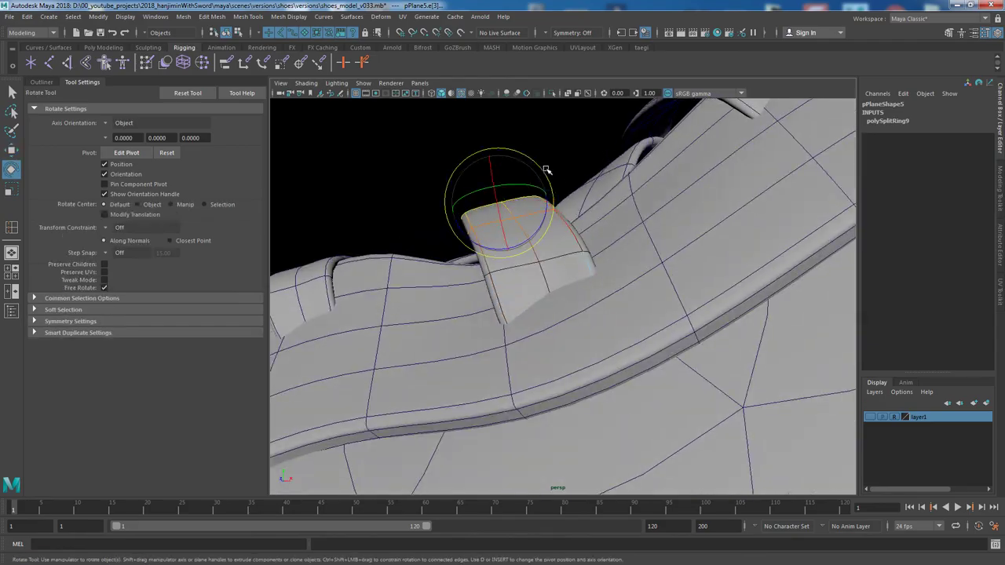
key(w)
mouse_move(520, 217)
alt+mouse_down()
mouse_move(677, 219)
mouse_move(795, 246)
mouse_move(743, 281)
mouse_move(593, 299)
mouse_move(617, 357)
alt+mouse_up()
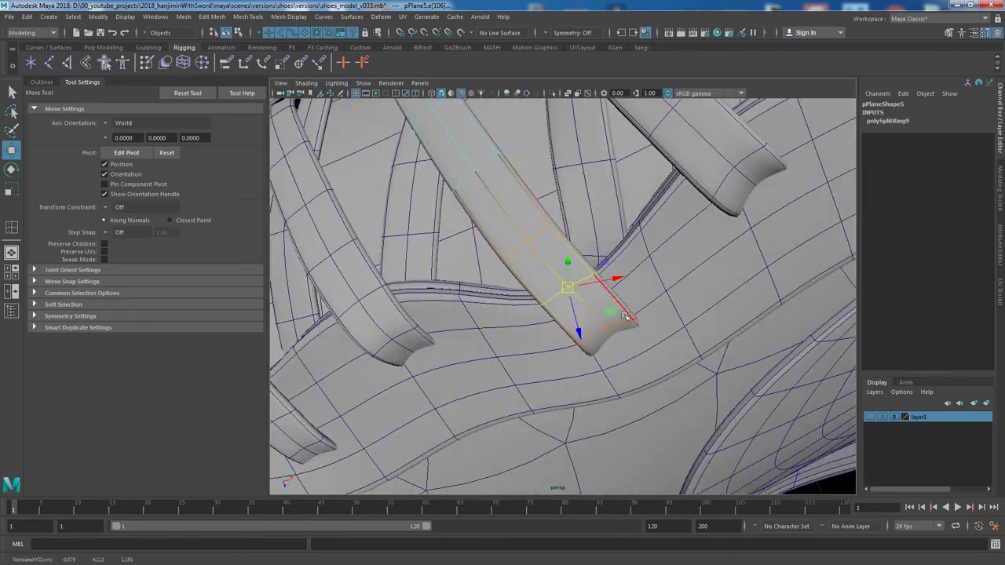
key(r)
mouse_move(621, 286)
alt+mouse_down()
mouse_move(699, 347)
mouse_move(597, 298)
alt+mouse_up()
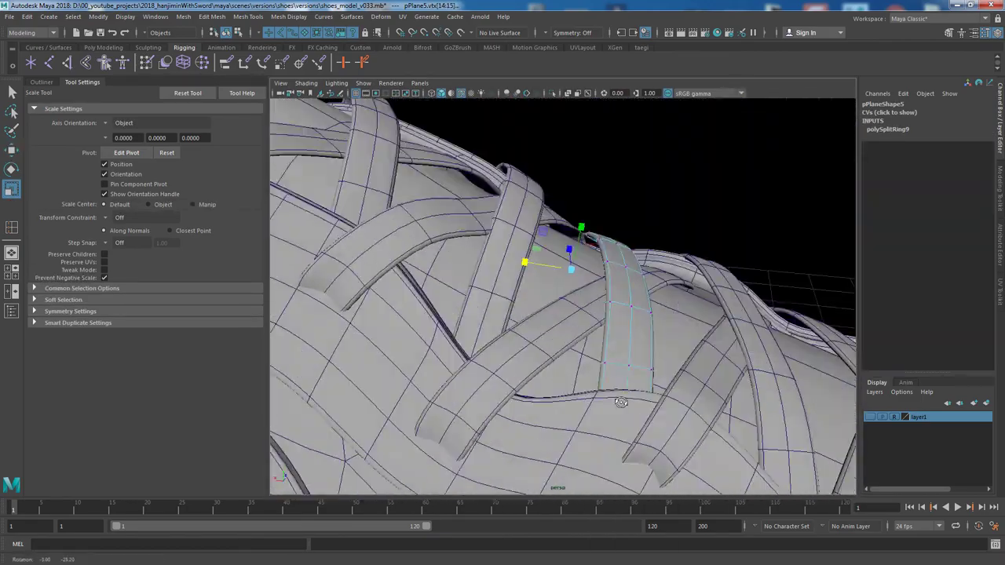
Insert new edge loops near the tips of straps pPlane11 and pPlane6.
right_drag(550, 263, 576, 236)
mouse_move(632, 414)
alt+mouse_down()
mouse_move(672, 411)
mouse_move(455, 330)
mouse_move(649, 351)
alt+mouse_up()
mouse_move(514, 374)
alt+mouse_down()
mouse_move(625, 378)
mouse_move(587, 287)
alt+mouse_up()
right_drag(587, 287, 577, 267)
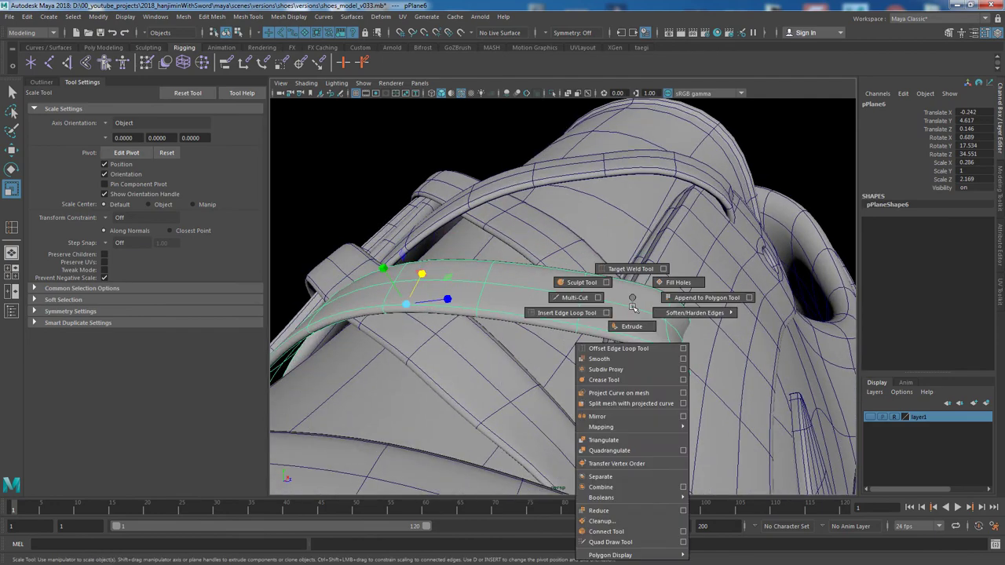
click(587, 346)
mouse_move(560, 352)
alt+mouse_down()
mouse_move(463, 287)
mouse_move(588, 330)
alt+mouse_up()
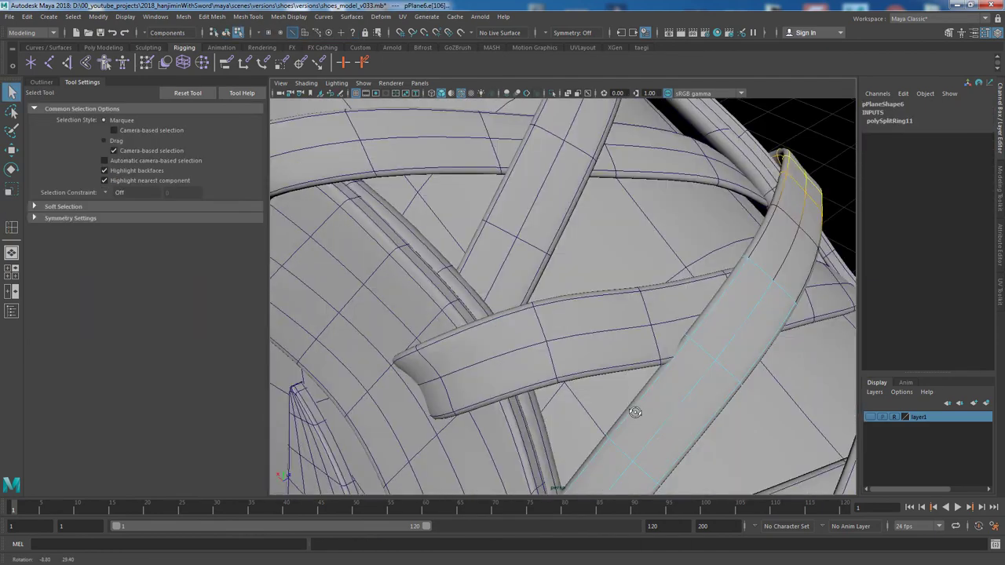
shift+right_drag(588, 329, 650, 370)
key(w)
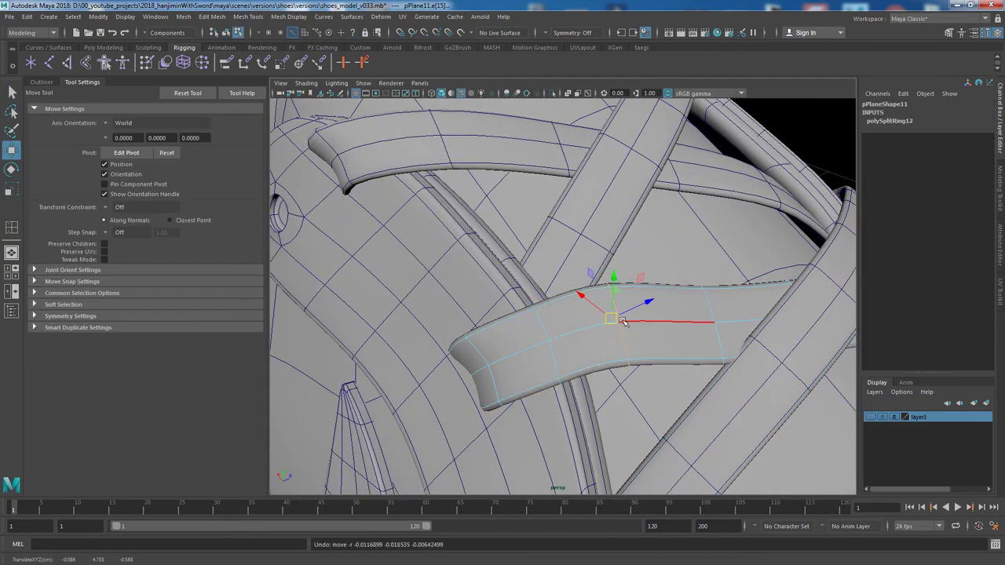
Lift the strap edges with soft select and rotate the strap end to lie flatter.
mouse_move(621, 321)
alt+mouse_down()
mouse_move(639, 352)
mouse_move(589, 357)
alt+mouse_up()
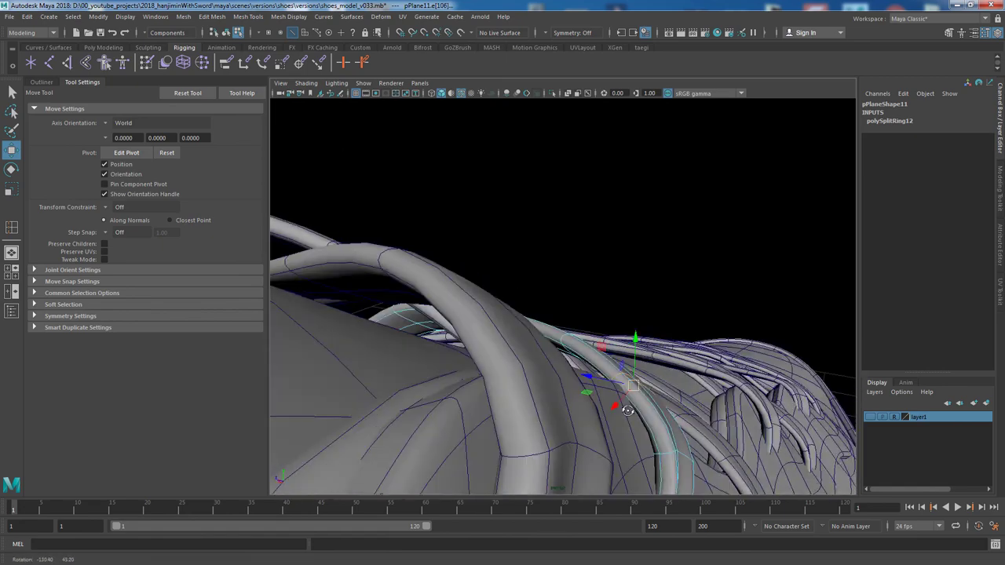
mouse_move(628, 410)
alt+mouse_down()
mouse_move(745, 406)
mouse_move(574, 338)
mouse_move(713, 411)
mouse_move(552, 386)
alt+mouse_up()
key(b)
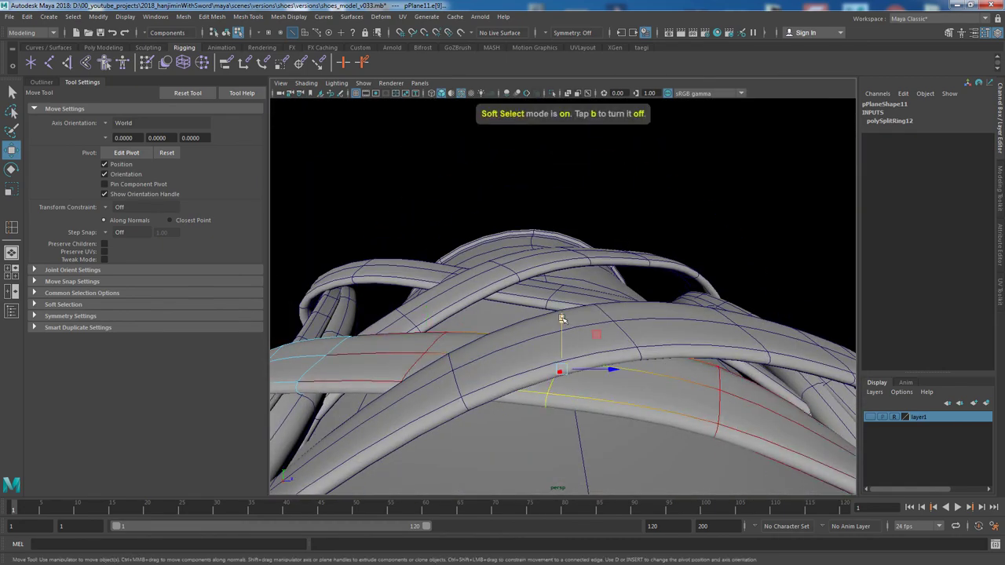
mouse_move(562, 318)
alt+mouse_down()
mouse_move(570, 411)
mouse_move(557, 339)
alt+mouse_up()
alt+drag(566, 298, 614, 368)
key(e)
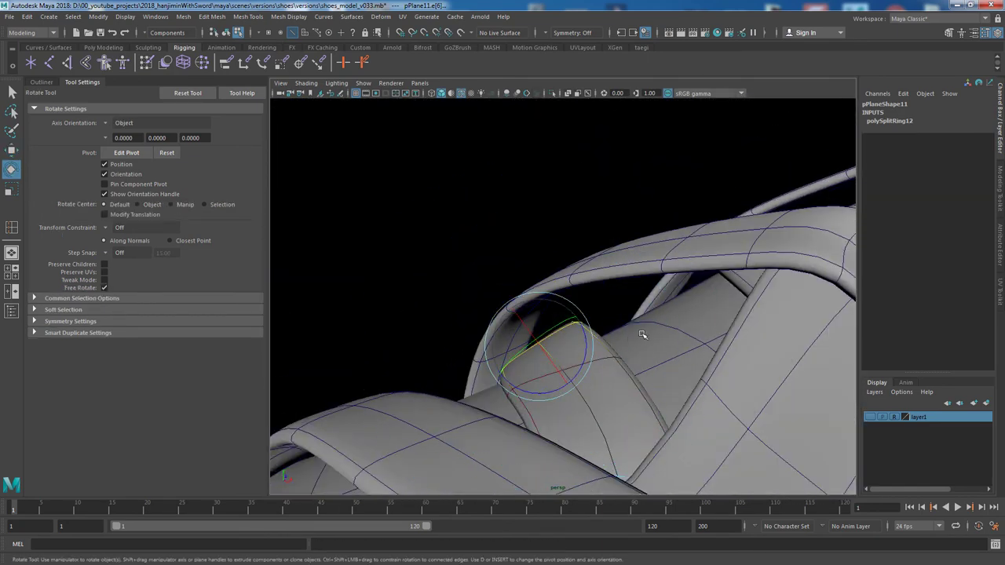
mouse_move(642, 334)
alt+mouse_down()
mouse_move(599, 370)
mouse_move(565, 302)
mouse_move(573, 345)
mouse_move(605, 337)
mouse_move(650, 350)
alt+mouse_up()
key(w)
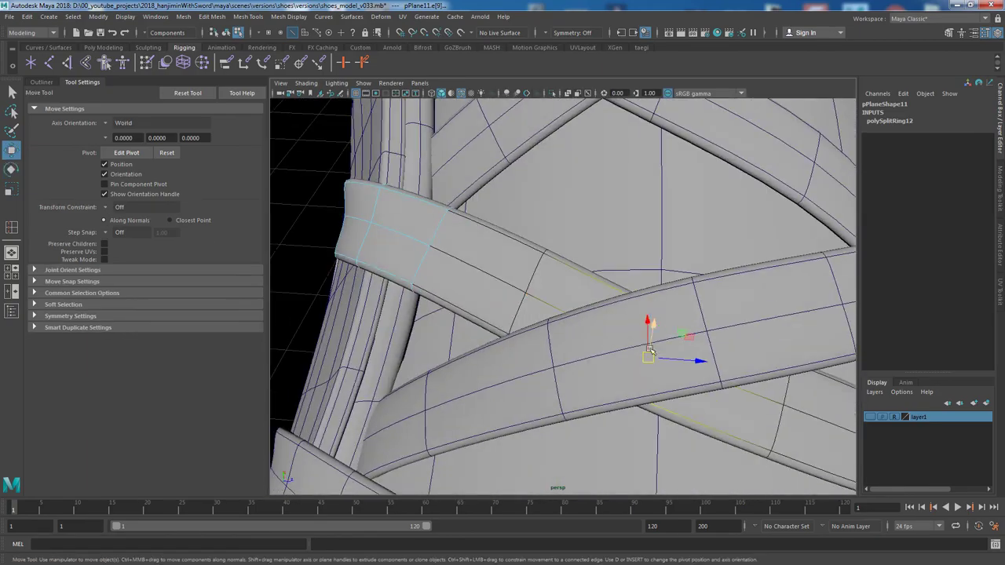
Scale the strap's end vertices narrower where the straps cross.
alt+right_drag(649, 350, 613, 329)
mouse_move(612, 330)
alt+mouse_down()
mouse_move(683, 377)
mouse_move(545, 287)
alt+mouse_up()
mouse_move(545, 287)
alt+right_down()
mouse_move(581, 408)
mouse_move(448, 281)
alt+right_up()
mouse_move(448, 280)
alt+mouse_down()
mouse_move(560, 236)
mouse_move(692, 354)
alt+mouse_up()
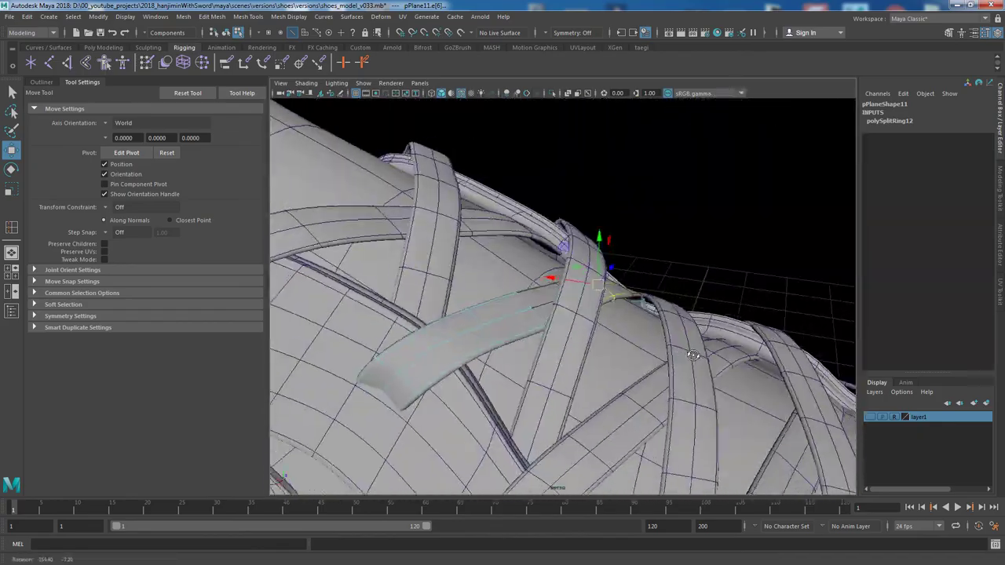
key(r)
mouse_move(646, 392)
alt+mouse_down()
mouse_move(510, 309)
mouse_move(626, 369)
mouse_move(608, 224)
alt+mouse_up()
key(F8)
key(F8)
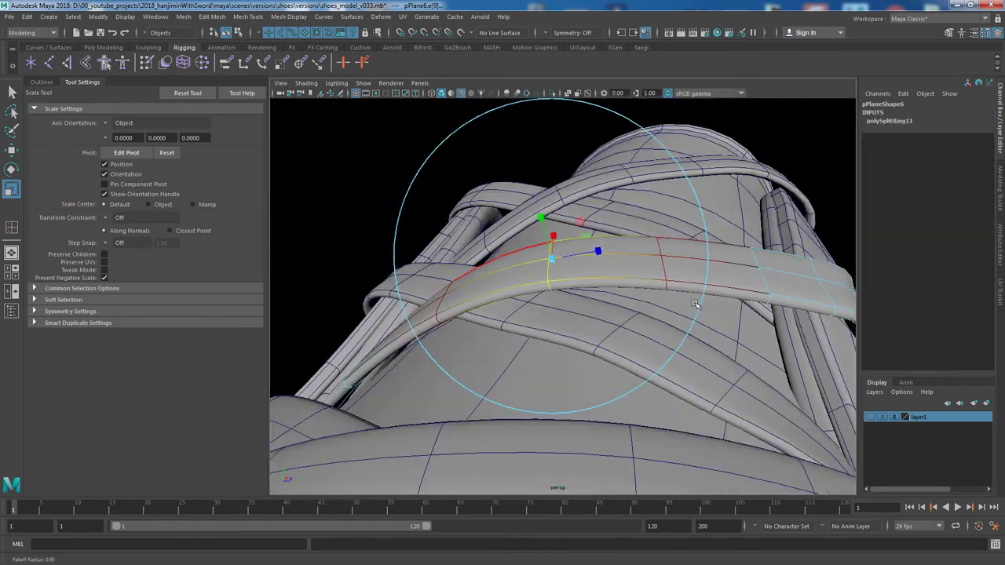
Select the two end vertices of the other crossing strap, pPlane6.
key(w)
alt+drag(694, 305, 572, 340)
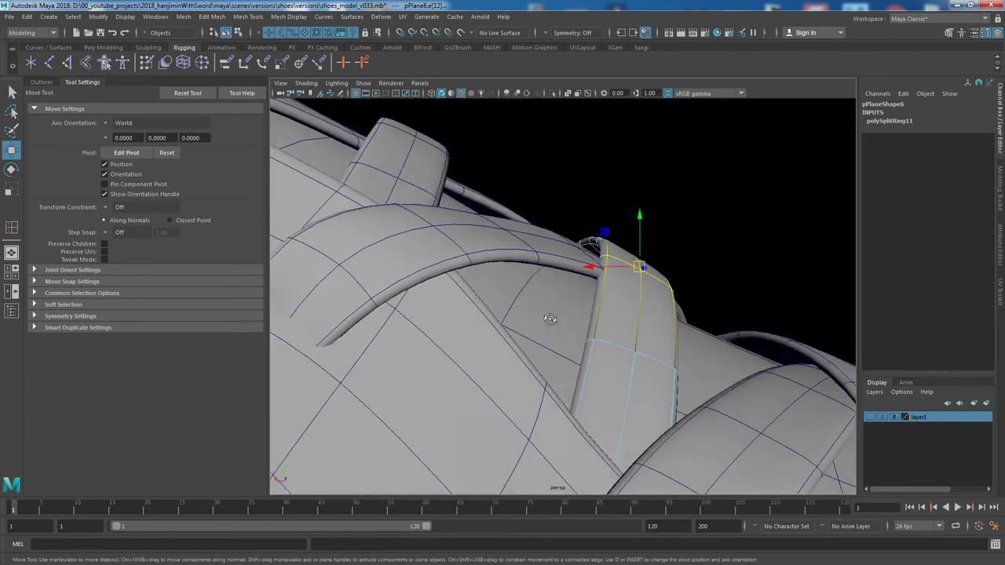
click(598, 289)
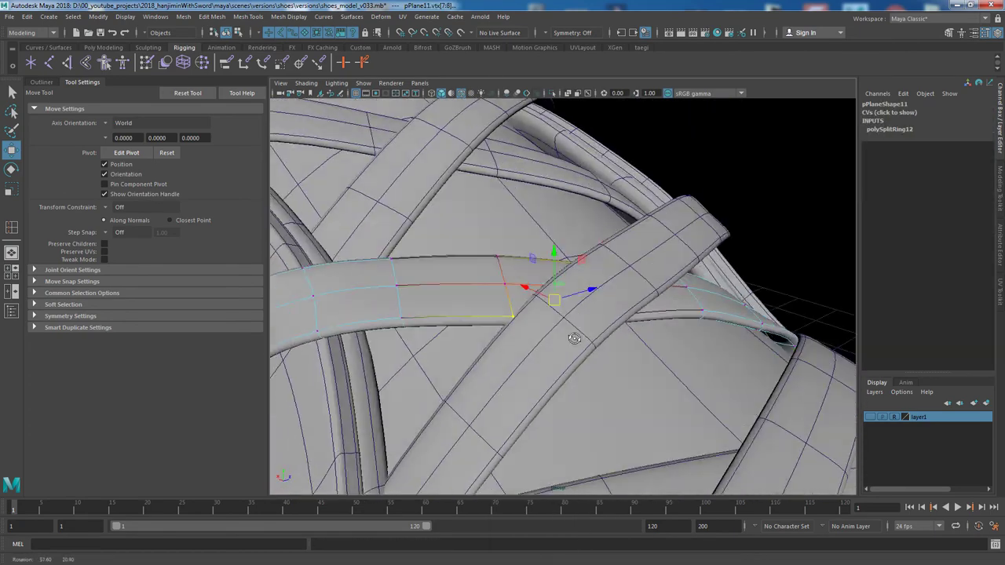
mouse_move(577, 245)
alt+mouse_down()
mouse_move(596, 294)
mouse_move(690, 427)
alt+mouse_up()
click(596, 294)
key(F9)
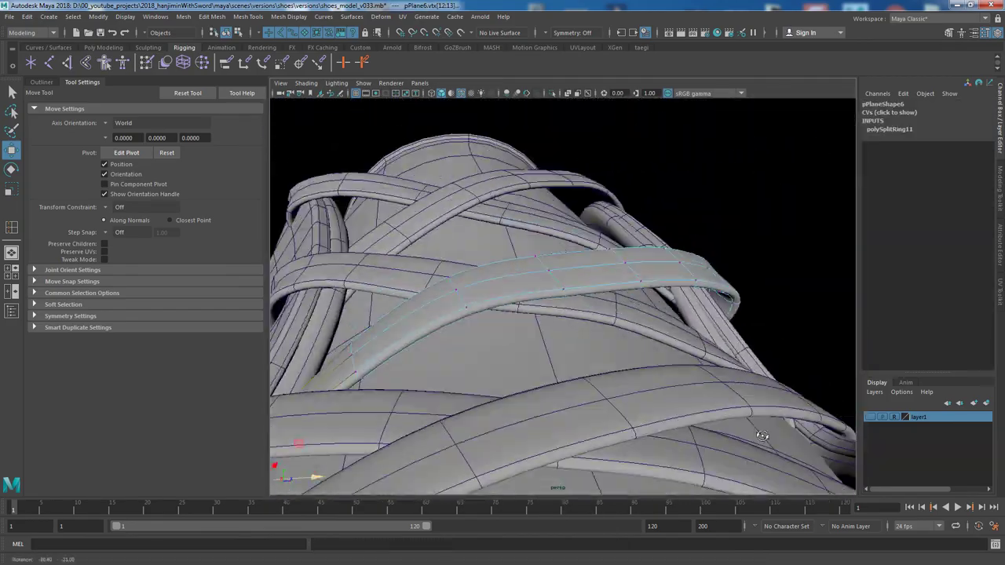
alt+drag(761, 436, 594, 359)
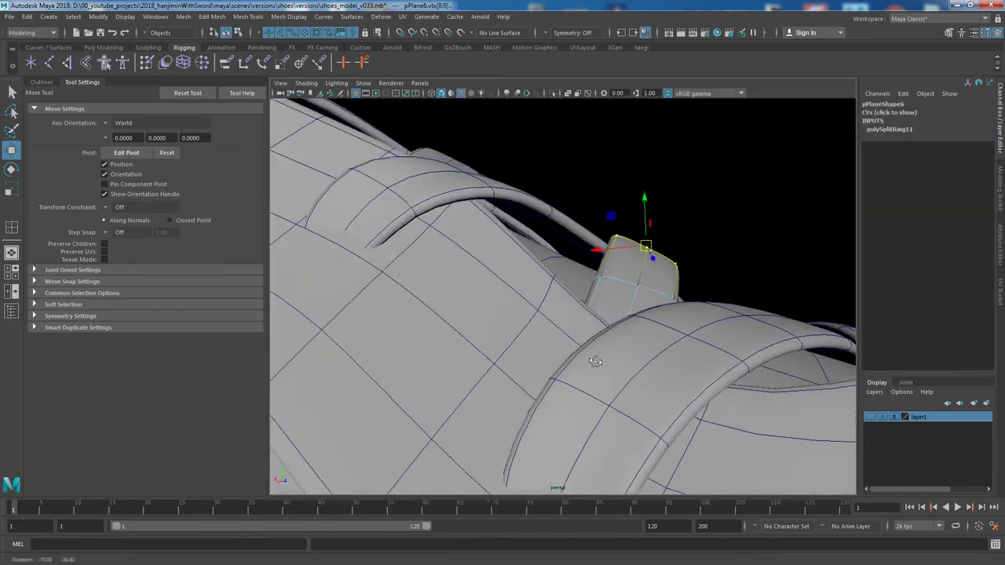
Rotate and move pPlane6's end vertices so the tip tucks against the sneaker.
key(e)
mouse_move(695, 259)
alt+mouse_down()
mouse_move(590, 291)
mouse_move(605, 366)
alt+mouse_up()
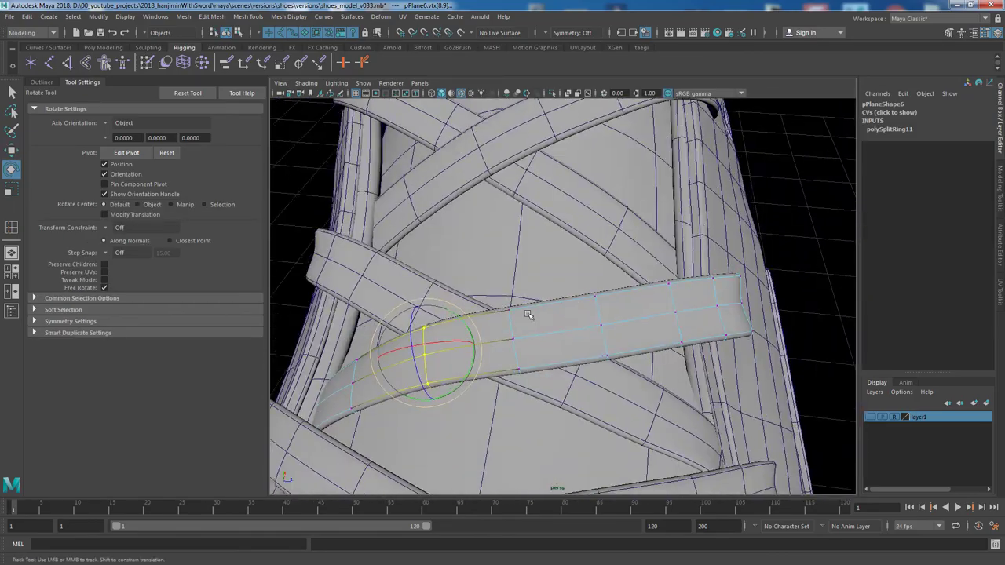
key(w)
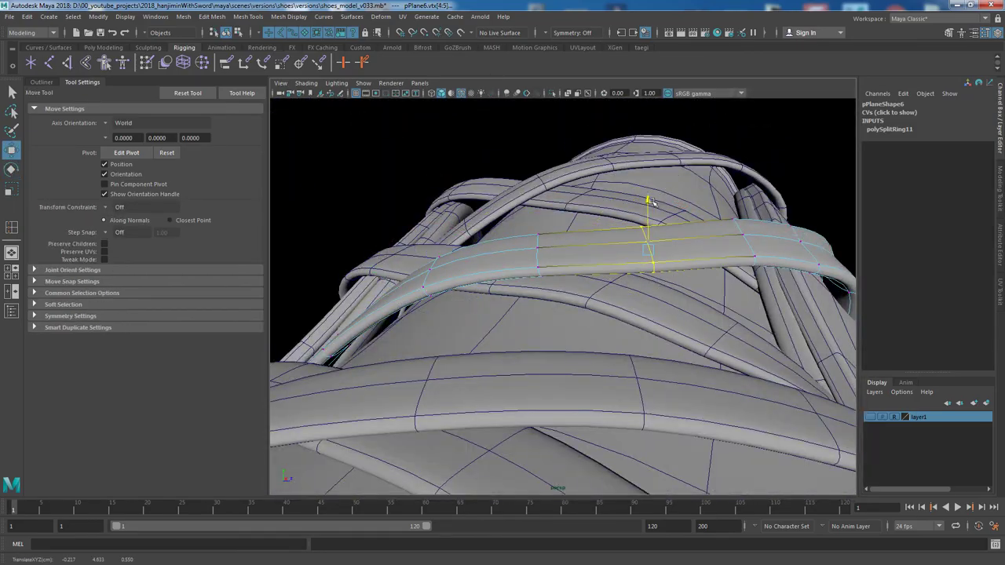
mouse_move(680, 269)
alt+mouse_down()
mouse_move(691, 338)
mouse_move(598, 325)
mouse_move(642, 316)
alt+mouse_up()
key(r)
alt+drag(647, 267, 615, 410)
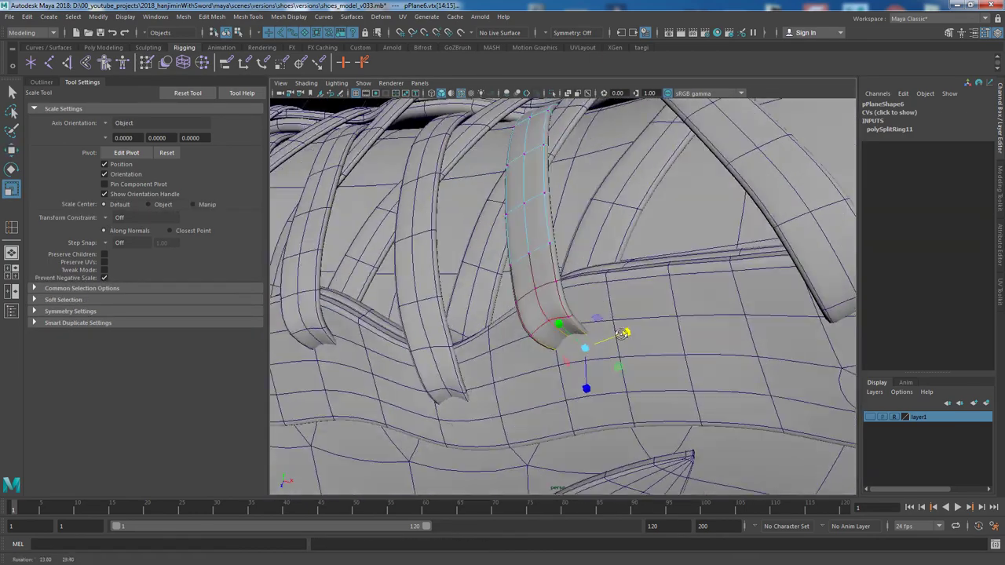
key(w)
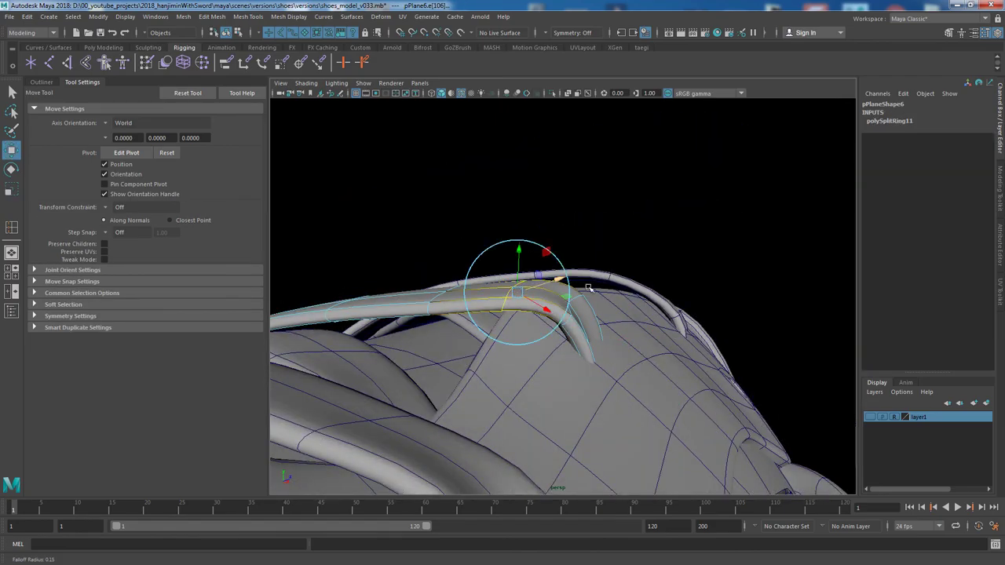
Check the laced shoe from several angles and select an edge ring on another strap.
mouse_move(562, 312)
alt+mouse_down()
mouse_move(546, 310)
mouse_move(746, 418)
alt+mouse_up()
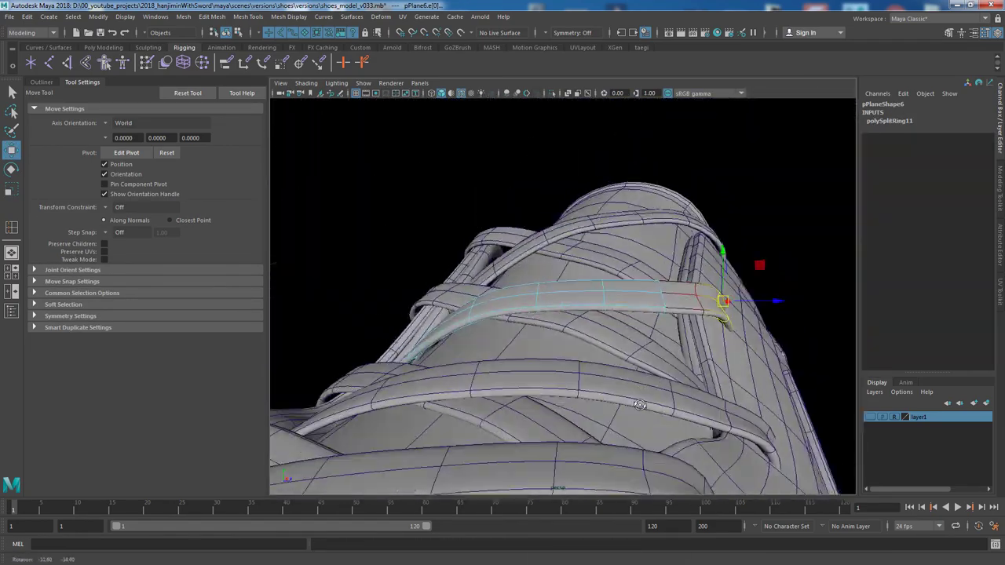
alt+drag(639, 404, 638, 452)
alt+drag(598, 401, 715, 408)
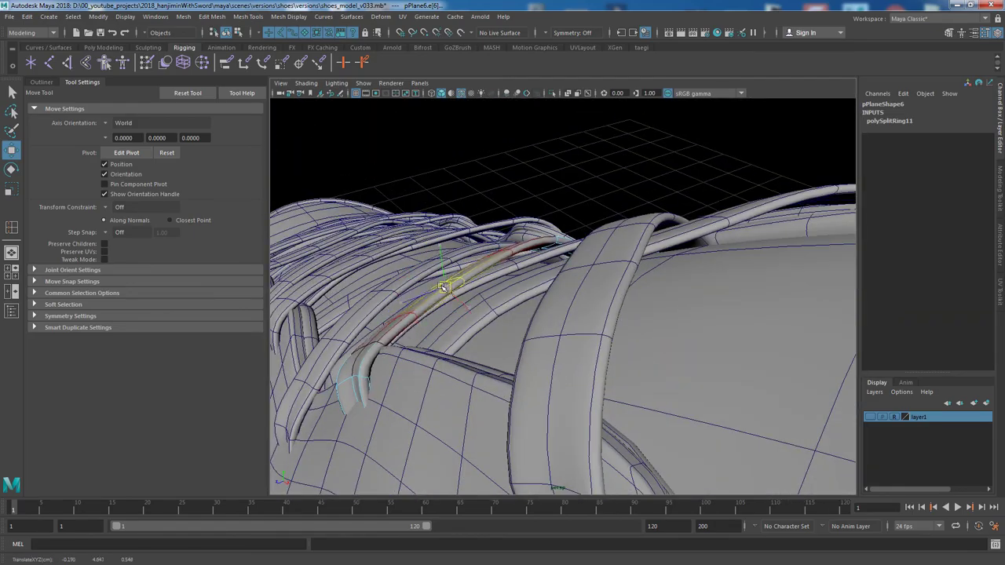
scroll(715, 407, up, 3)
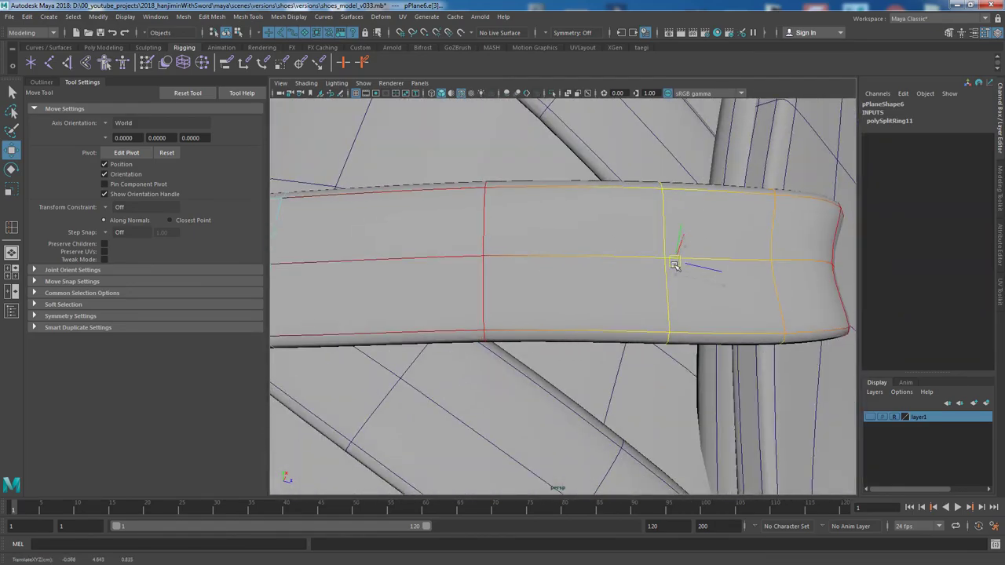
scroll(674, 264, down, 5)
alt+drag(674, 264, 580, 314)
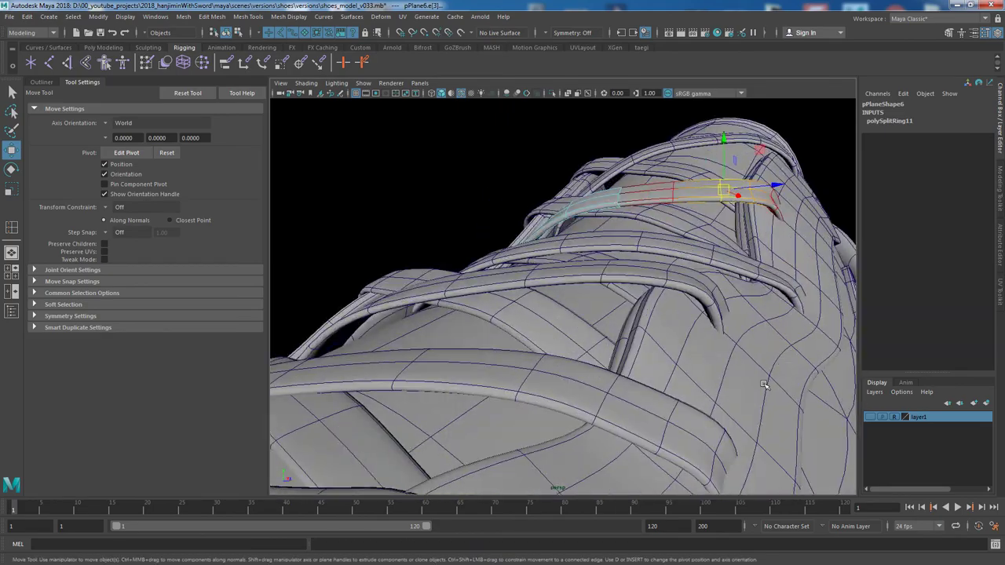
click(763, 385)
alt+drag(763, 385, 561, 328)
click(562, 328)
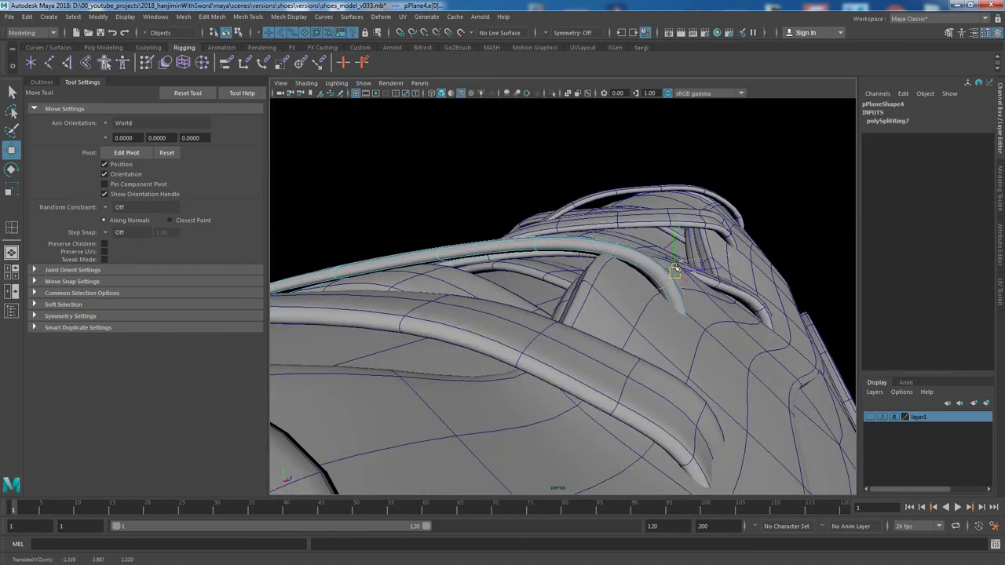
Pull the tip vertices of two straps into place against the shoe.
scroll(674, 269, up, 3)
mouse_move(675, 269)
alt+mouse_down()
mouse_move(601, 253)
mouse_move(595, 206)
mouse_move(596, 424)
alt+mouse_up()
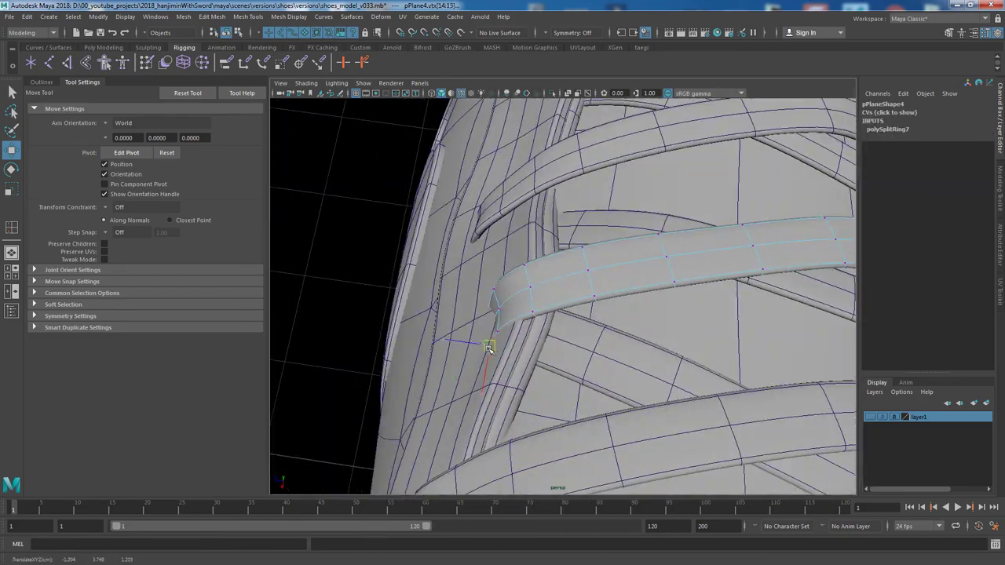
mouse_move(596, 423)
alt+mouse_down()
mouse_move(553, 301)
mouse_move(725, 262)
mouse_move(594, 369)
mouse_move(782, 366)
mouse_move(721, 271)
mouse_move(555, 399)
alt+mouse_up()
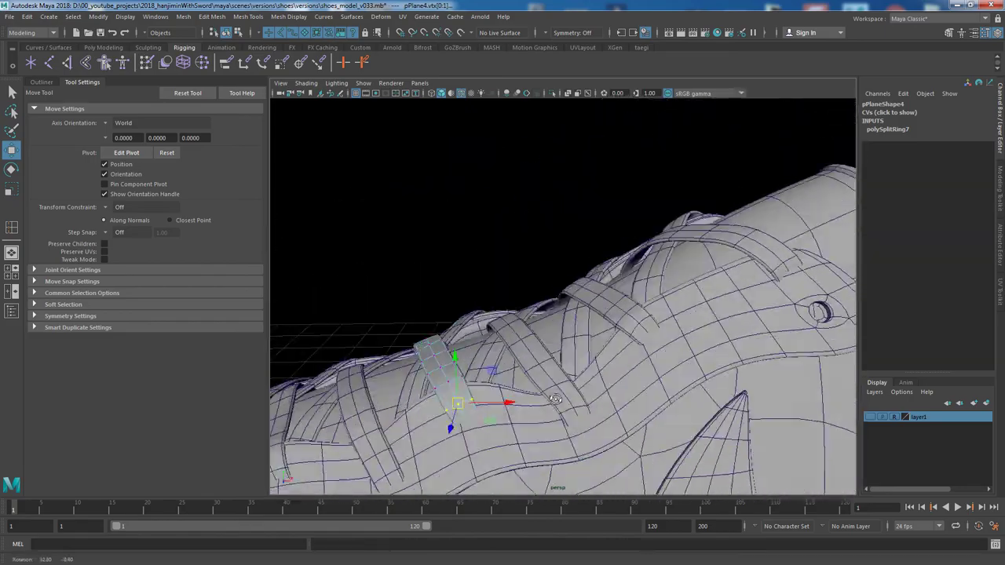
mouse_move(628, 369)
alt+mouse_down()
mouse_move(561, 377)
mouse_move(612, 346)
mouse_move(552, 368)
alt+mouse_up()
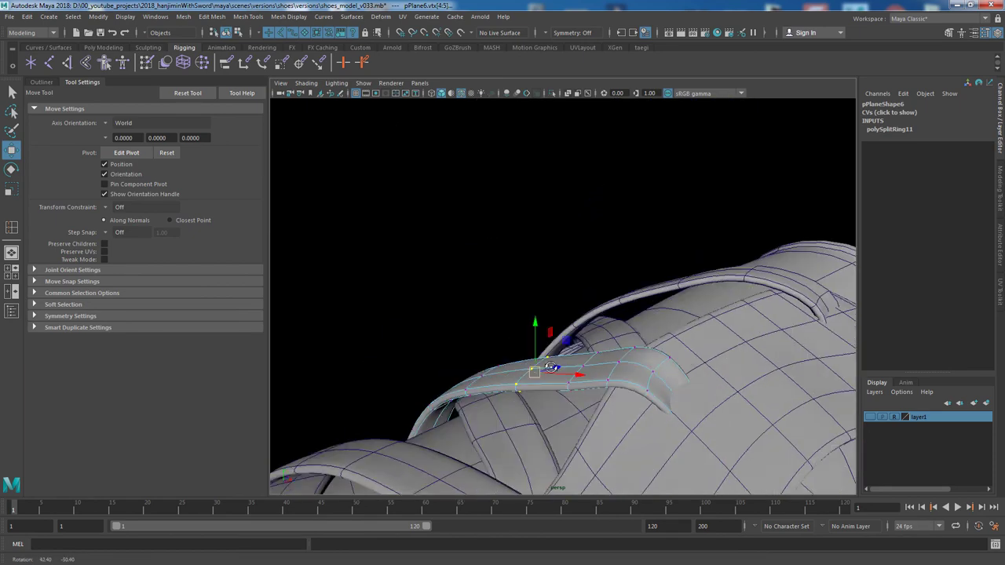
Select strap pPlane13 and pick its top edge in edge mode.
alt+drag(655, 442, 533, 365)
click(533, 365)
right_click(610, 278)
mouse_move(640, 374)
alt+mouse_down()
mouse_move(609, 277)
mouse_move(605, 344)
mouse_move(699, 337)
mouse_move(641, 248)
mouse_move(623, 291)
mouse_move(567, 266)
alt+mouse_up()
click(523, 337)
key(e)
right_click(640, 248)
click(646, 225)
key(w)
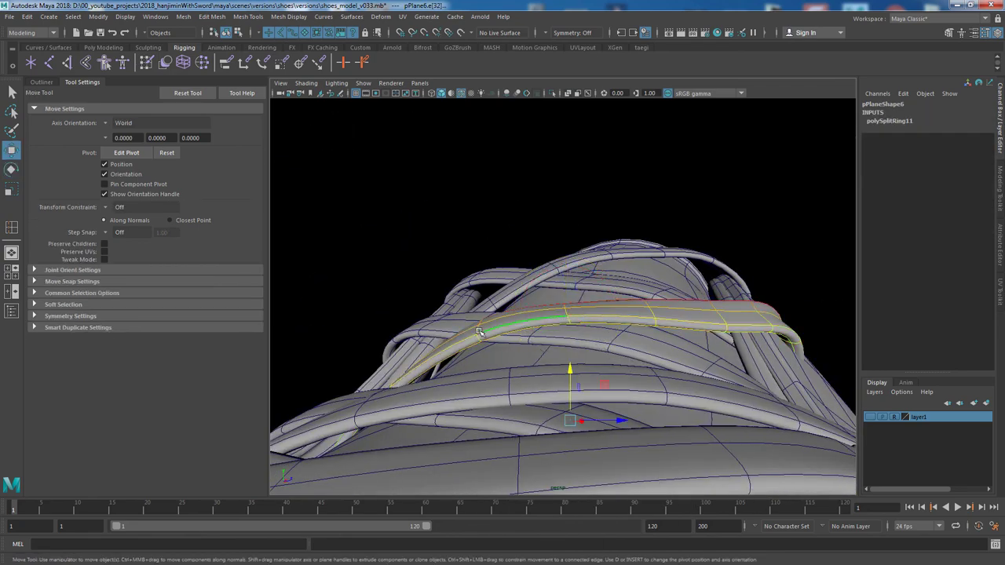
Select an edge loop across the strap, then shift and rotate it.
scroll(487, 308, up, 5)
mouse_move(487, 307)
alt+mouse_down()
mouse_move(727, 415)
mouse_move(573, 280)
alt+mouse_up()
right_click(573, 280)
click(581, 330)
click(581, 346)
key(w)
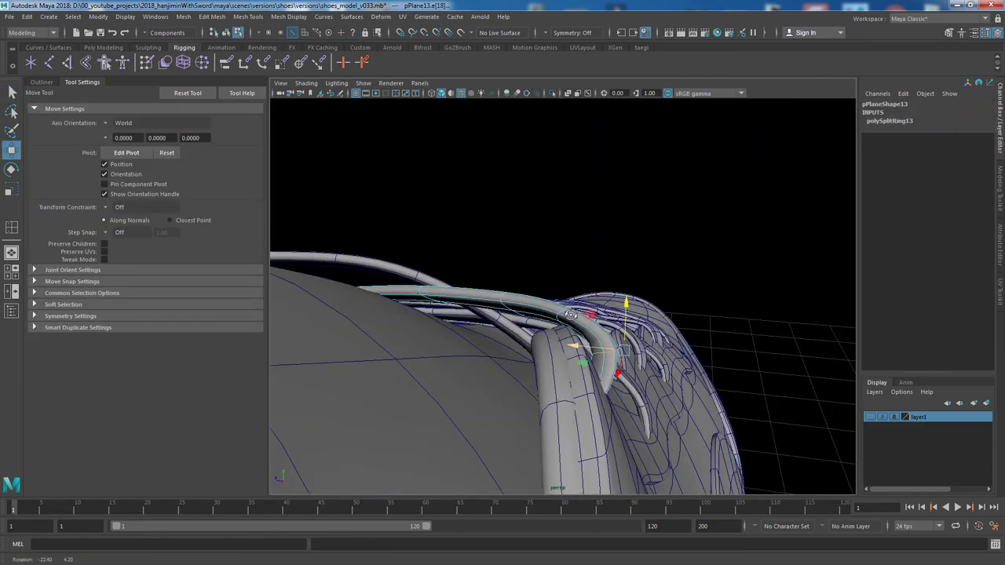
mouse_move(630, 315)
alt+mouse_down()
mouse_move(581, 341)
mouse_move(655, 330)
mouse_move(509, 315)
alt+mouse_up()
scroll(581, 340, up, 2)
key(e)
key(w)
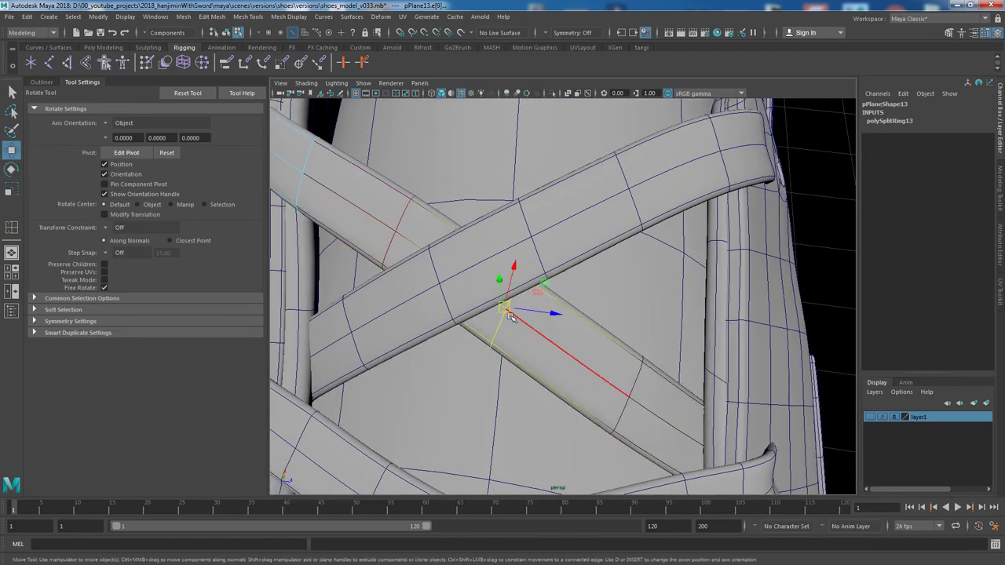
mouse_move(628, 400)
alt+mouse_down()
mouse_move(605, 287)
mouse_move(623, 381)
alt+mouse_up()
Add an edge loop on pPlane12 and raise its edge so the strap arches over the shoe.
click(668, 307)
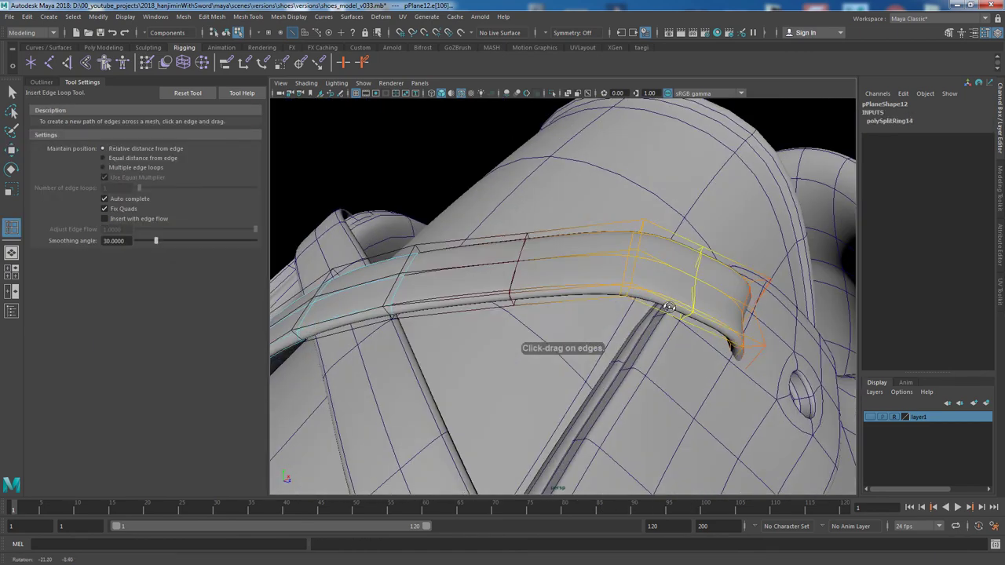
key(w)
mouse_move(668, 307)
alt+mouse_down()
mouse_move(628, 282)
mouse_move(673, 271)
mouse_move(628, 299)
mouse_move(580, 354)
alt+mouse_up()
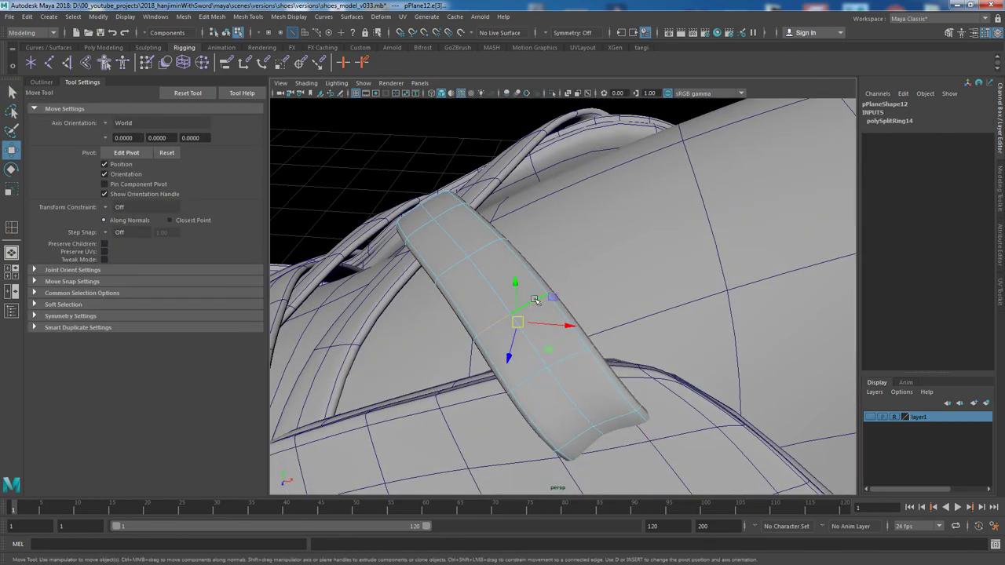
mouse_move(534, 301)
alt+mouse_down()
mouse_move(596, 259)
mouse_move(667, 235)
alt+mouse_up()
click(723, 222)
mouse_move(723, 221)
alt+mouse_down()
mouse_move(675, 251)
mouse_move(646, 240)
alt+mouse_up()
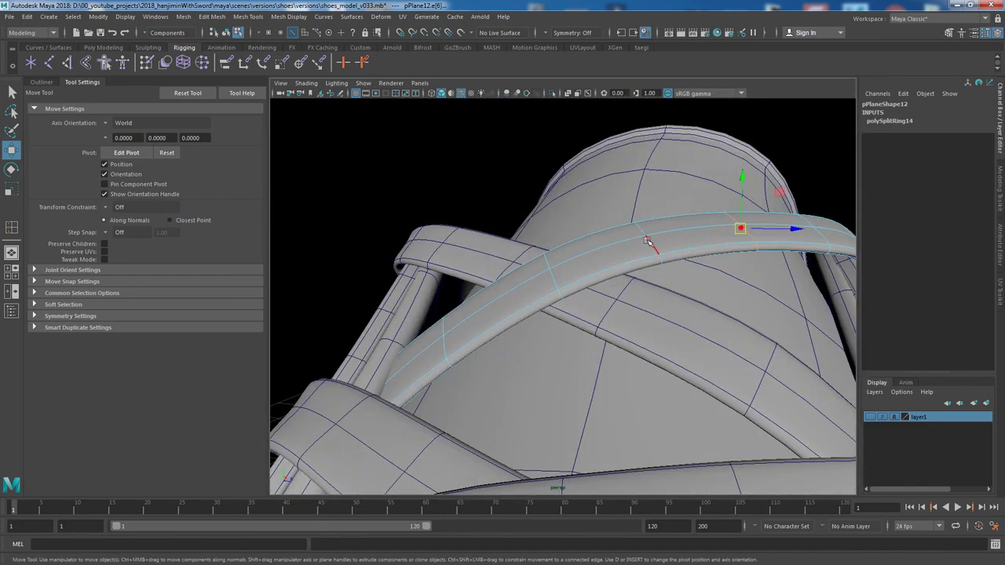
mouse_move(644, 188)
alt+mouse_down()
mouse_move(666, 262)
mouse_move(585, 264)
alt+mouse_up()
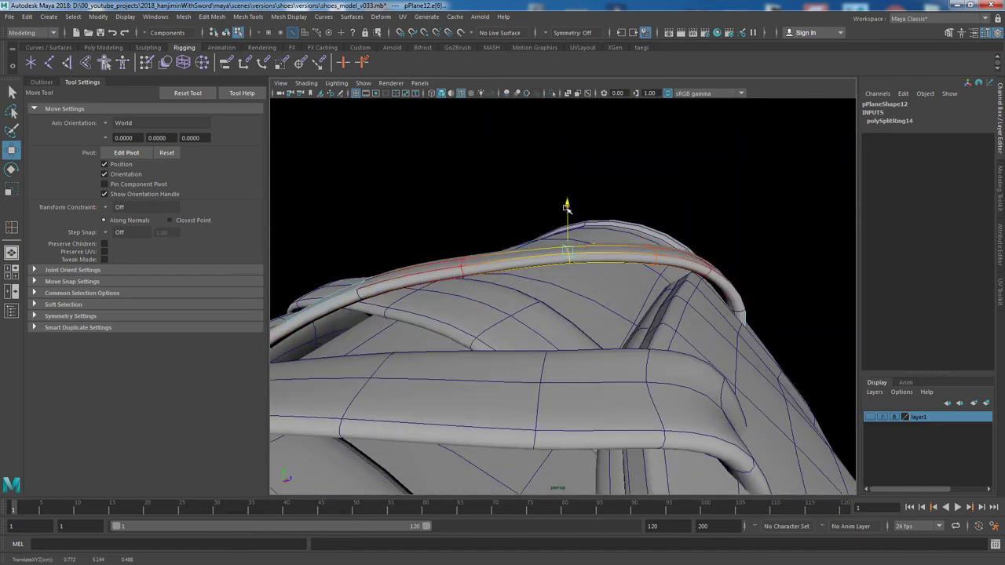
alt+drag(565, 206, 579, 239)
Select further edges along pPlane12 toward its end.
mouse_move(662, 226)
alt+mouse_down()
mouse_move(597, 251)
mouse_move(570, 212)
alt+mouse_up()
click(594, 246)
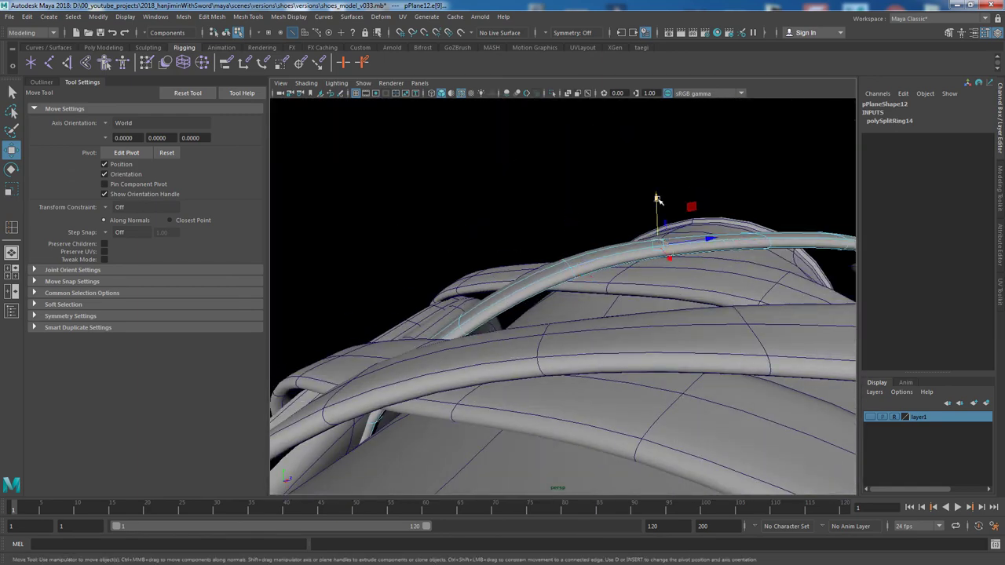
mouse_move(657, 199)
alt+mouse_down()
mouse_move(597, 278)
mouse_move(581, 259)
mouse_move(496, 248)
mouse_move(616, 325)
mouse_move(617, 303)
mouse_move(689, 274)
mouse_move(471, 276)
mouse_move(550, 236)
mouse_move(668, 329)
alt+mouse_up()
key(e)
key(w)
click(471, 276)
Taper pPlane12's end vertices by scaling with soft select, then reselect its edges.
key(F9)
drag(651, 279, 760, 463)
key(b)
key(r)
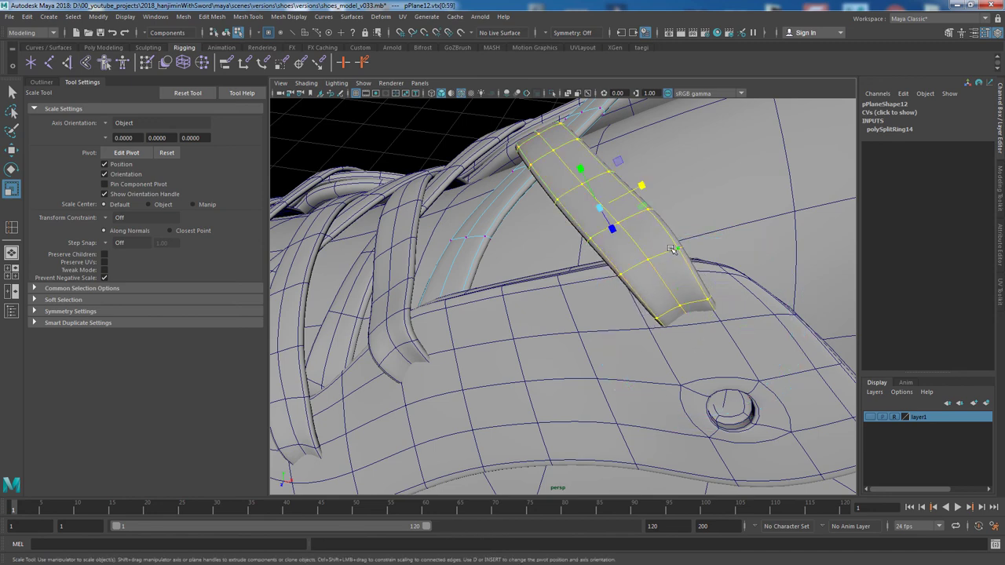
mouse_move(672, 250)
alt+mouse_down()
mouse_move(493, 296)
mouse_move(532, 315)
alt+mouse_up()
key(F10)
click(643, 265)
click(493, 297)
key(w)
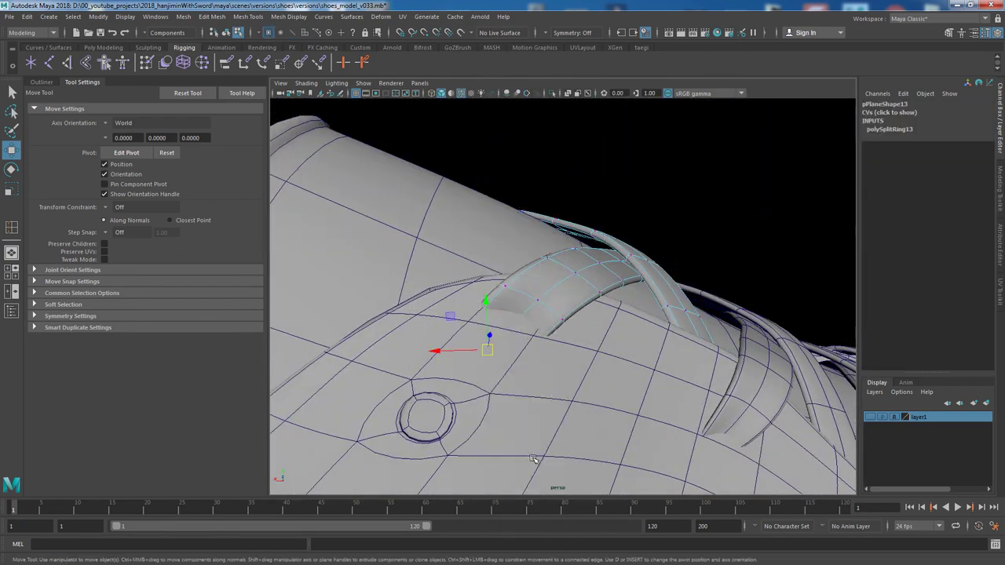
Scale another strap's tip narrower and select an edge on the next strap.
mouse_move(533, 460)
alt+mouse_down()
mouse_move(447, 318)
mouse_move(465, 253)
alt+mouse_up()
key(r)
right_drag(465, 253, 466, 310)
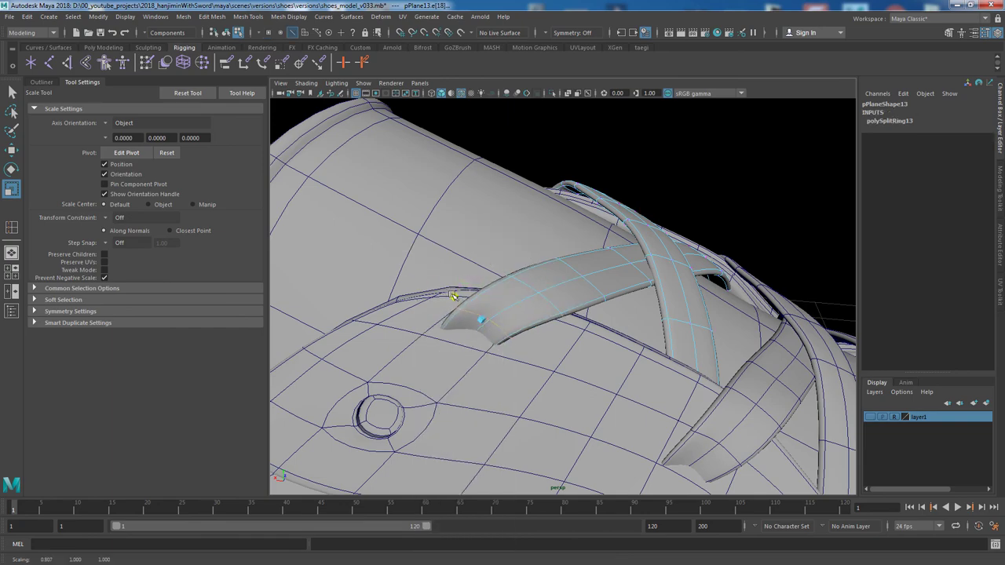
mouse_move(452, 295)
alt+mouse_down()
mouse_move(487, 275)
mouse_move(587, 313)
mouse_move(686, 383)
mouse_move(689, 323)
alt+mouse_up()
click(588, 314)
key(w)
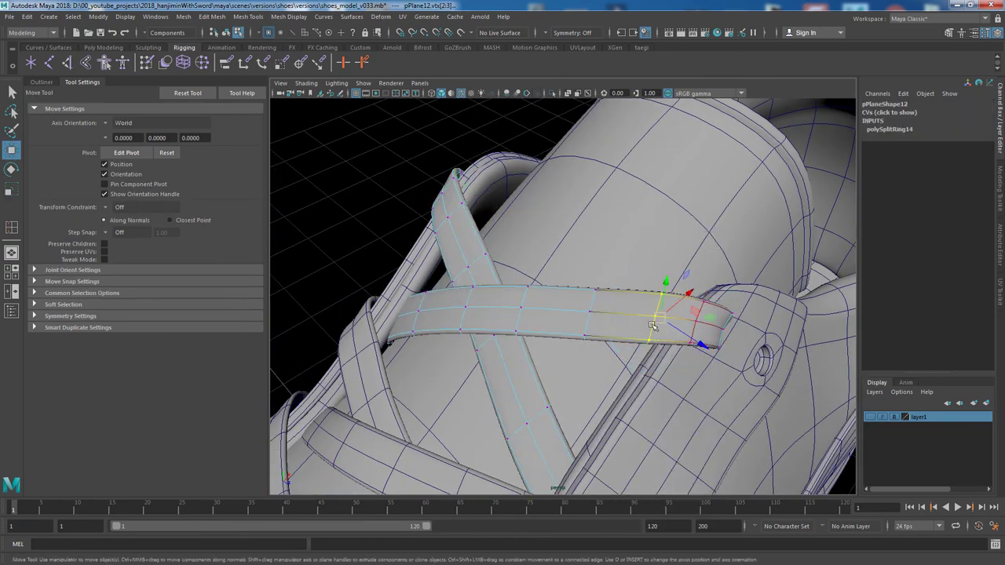
scroll(575, 331, up, 3)
mouse_move(554, 337)
alt+mouse_down()
mouse_move(639, 332)
mouse_move(620, 346)
mouse_move(557, 343)
mouse_move(628, 298)
mouse_move(590, 353)
mouse_move(600, 358)
mouse_move(565, 338)
mouse_move(526, 271)
alt+mouse_up()
Select and nudge edges on pPlane4 and the upper straps so they arch snugly over the upper.
click(628, 298)
key(ctrl+F10)
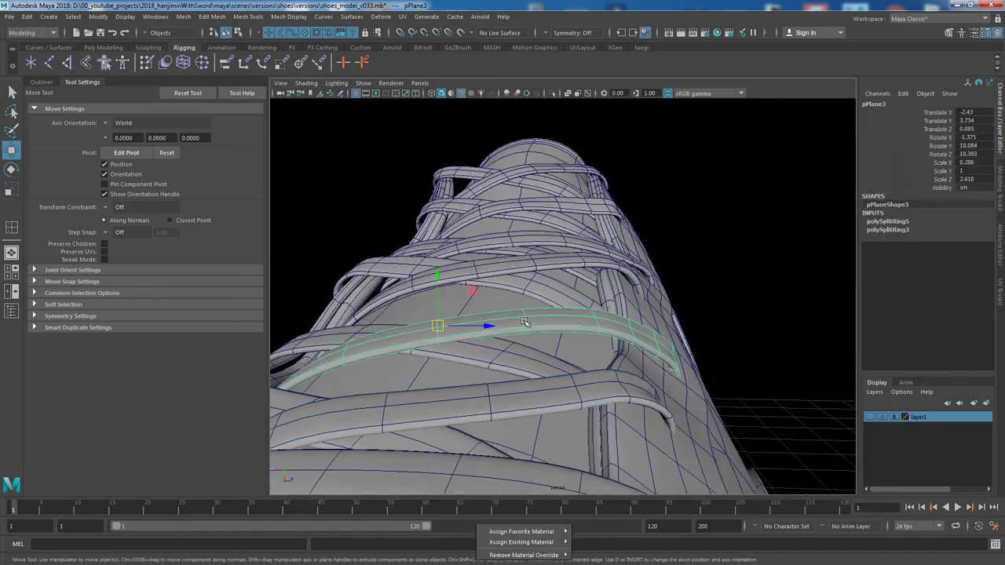
click(525, 268)
mouse_move(598, 280)
alt+mouse_down()
mouse_move(583, 210)
mouse_move(549, 259)
mouse_move(576, 332)
mouse_move(540, 348)
alt+mouse_up()
click(439, 291)
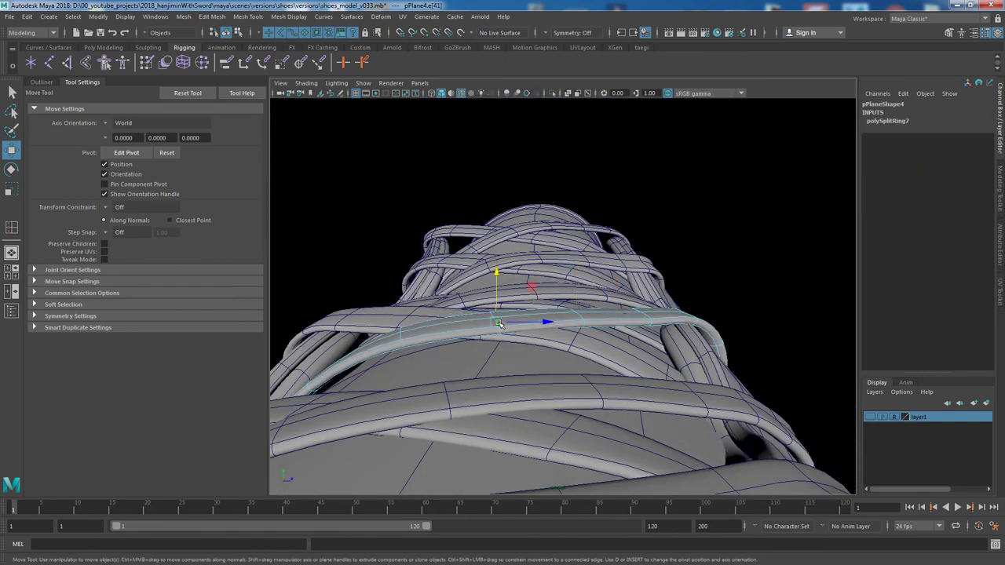
alt+drag(498, 377, 488, 376)
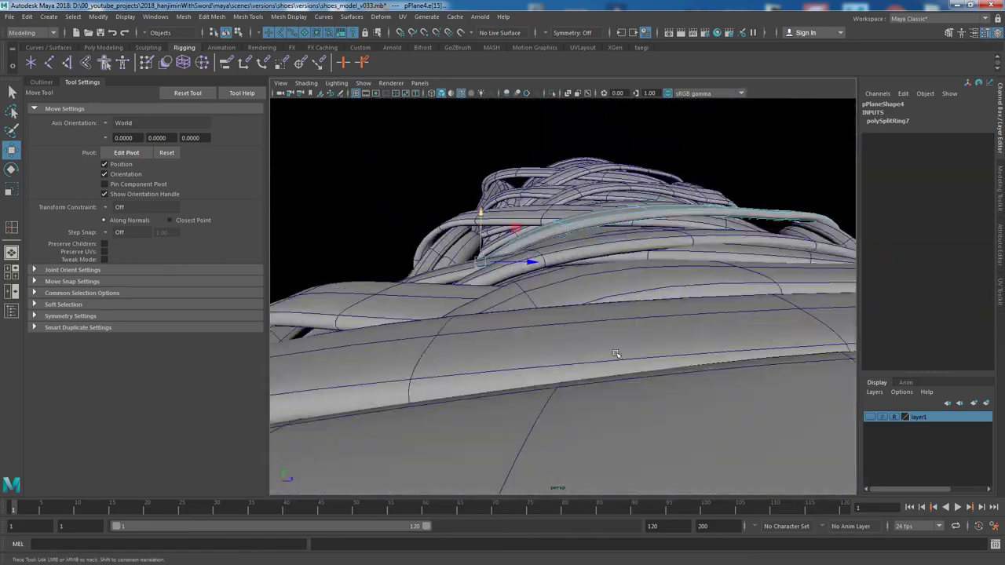
mouse_move(451, 322)
alt+mouse_down()
mouse_move(678, 322)
mouse_move(672, 392)
alt+mouse_up()
mouse_move(648, 342)
alt+mouse_down()
mouse_move(494, 359)
mouse_move(680, 374)
mouse_move(550, 439)
mouse_move(584, 357)
alt+mouse_up()
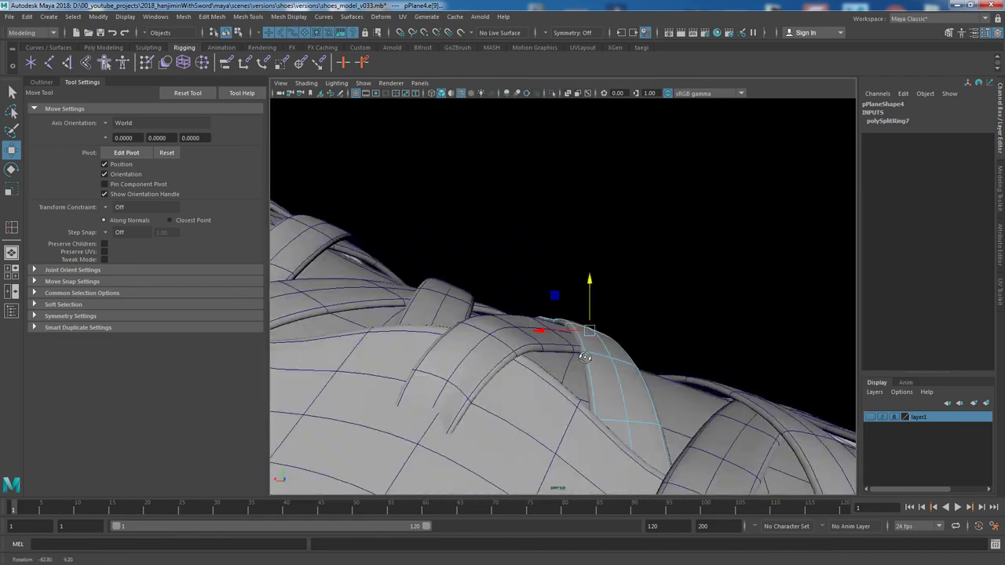
mouse_move(614, 304)
alt+mouse_down()
mouse_move(545, 330)
mouse_move(601, 254)
mouse_move(572, 240)
alt+mouse_up()
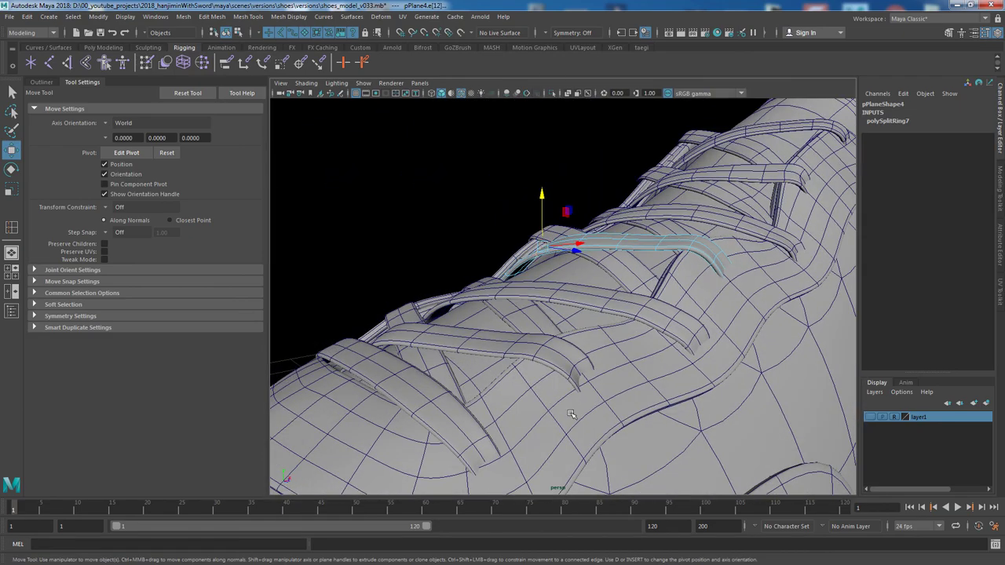
click(605, 307)
mouse_move(605, 306)
alt+mouse_down()
mouse_move(505, 231)
mouse_move(538, 157)
mouse_move(521, 377)
mouse_move(666, 356)
mouse_move(691, 321)
alt+mouse_up()
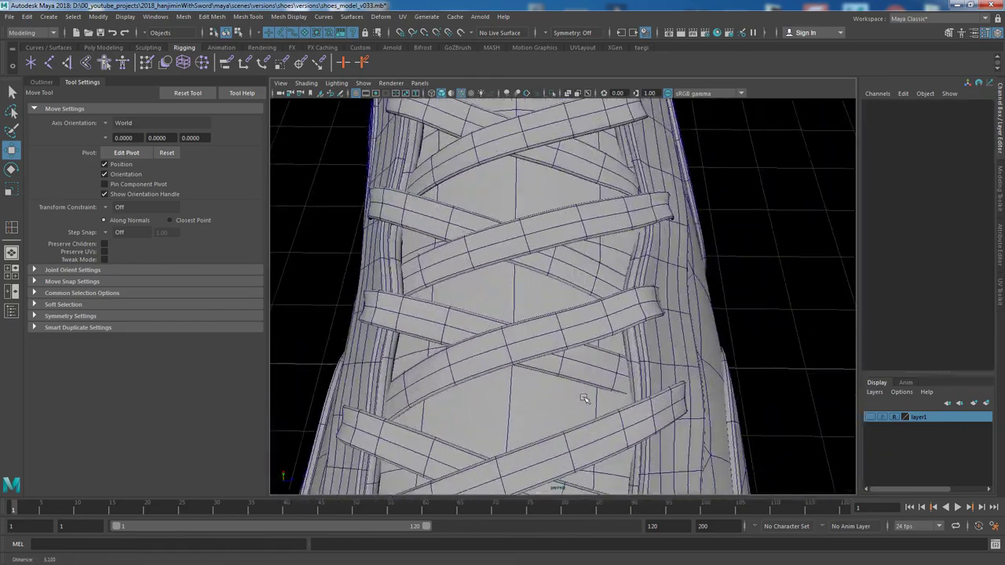